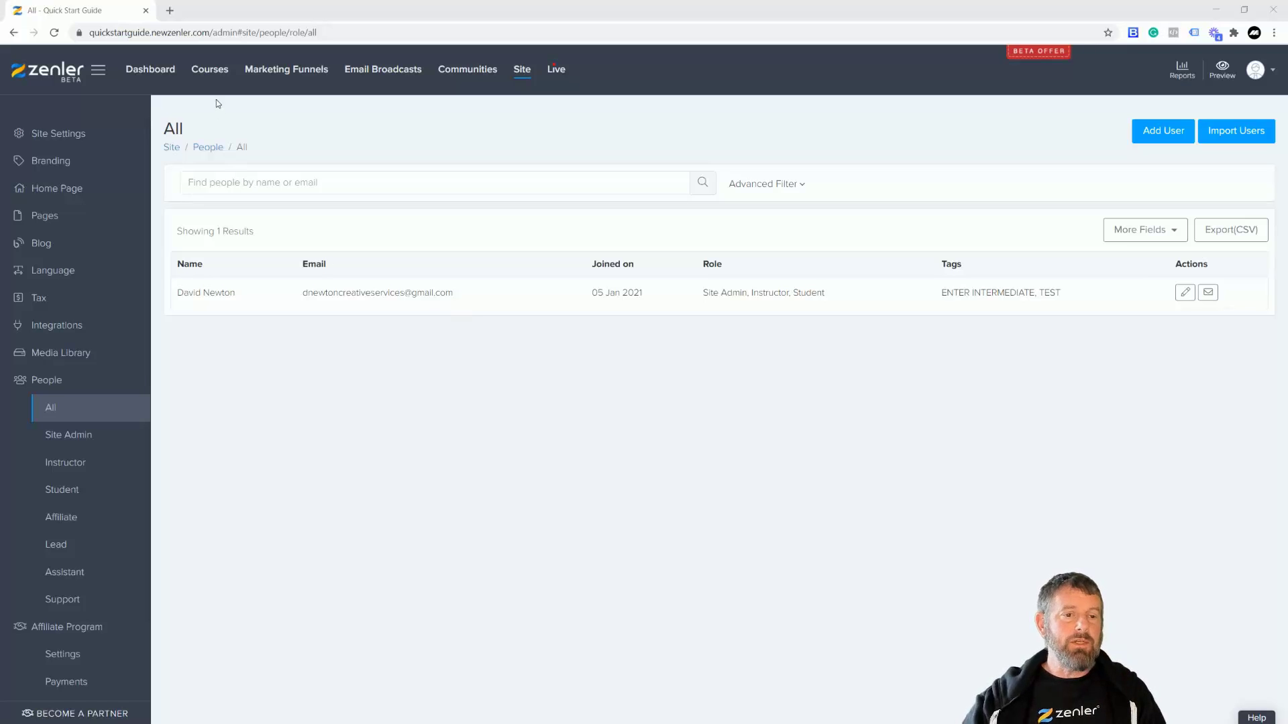
# Open the ENTER INTERMEDIATE tag action in the automation rules of the Intermediate Guide to Zenler course
pyautogui.click(210, 72)
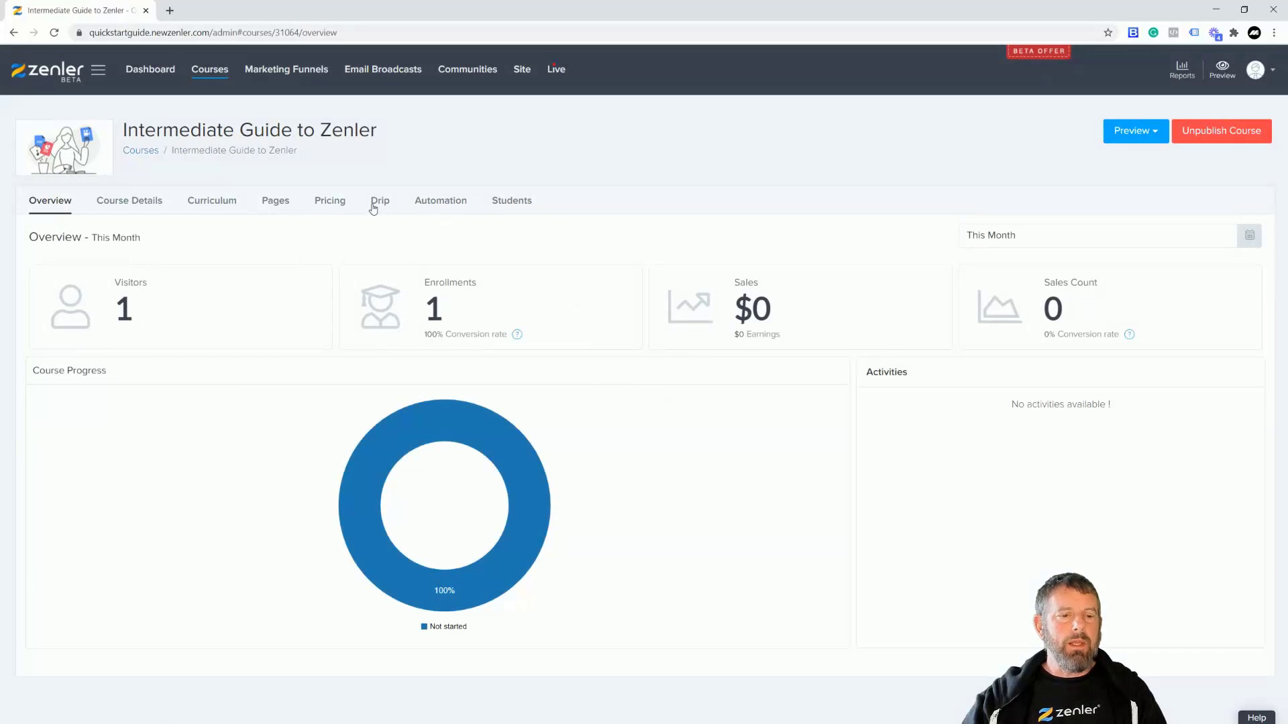
pyautogui.click(442, 204)
pyautogui.click(246, 431)
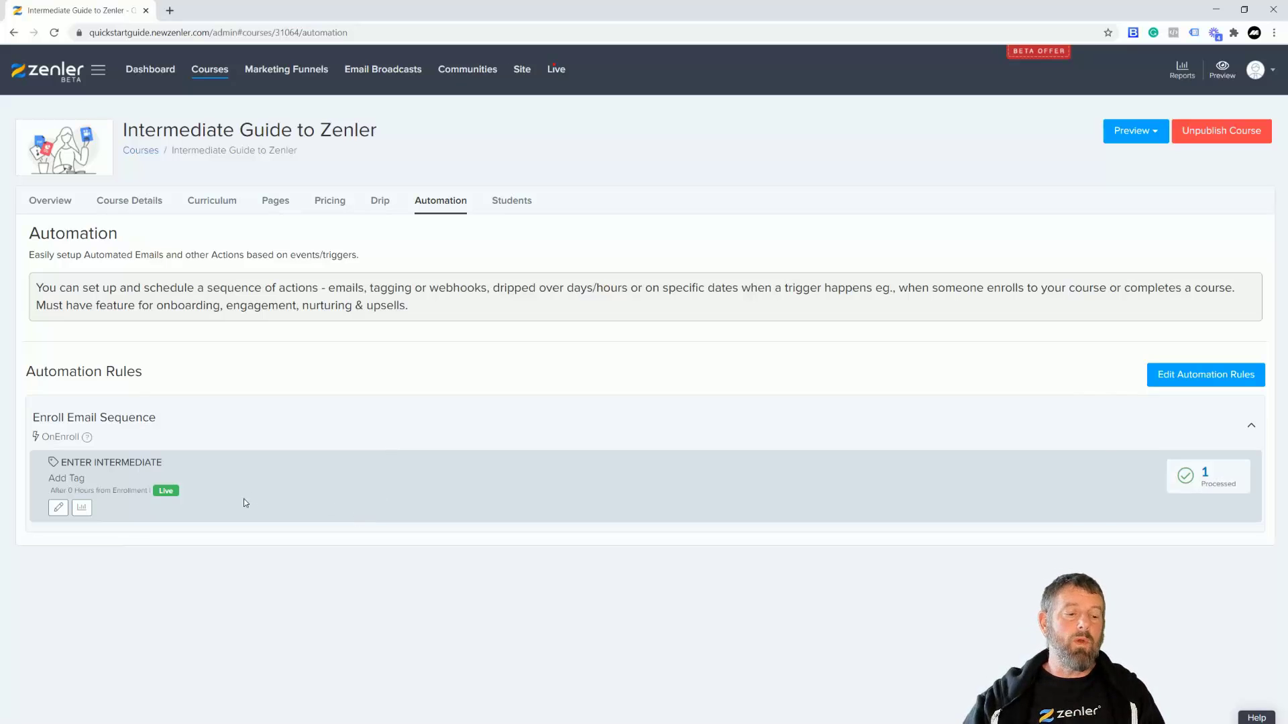
pyautogui.click(58, 508)
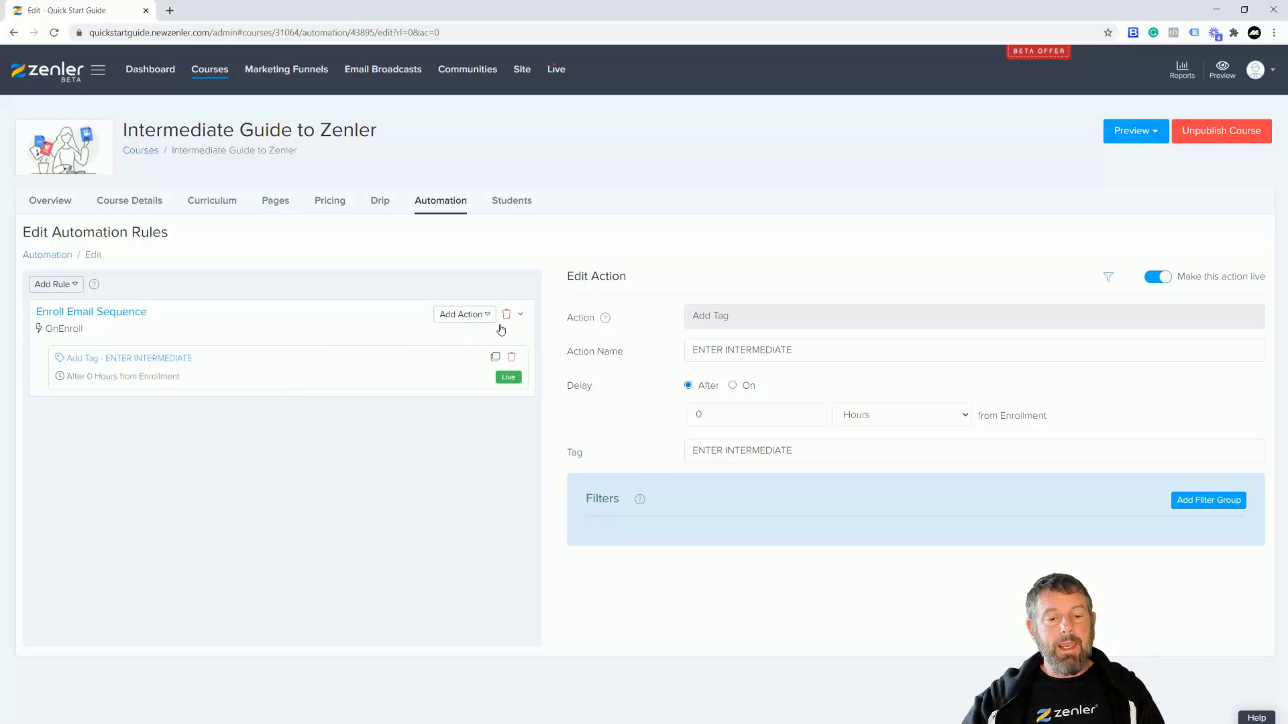
# Review the action types available for the Enroll Email Sequence rule and the tag assigned by its existing action
pyautogui.click(473, 315)
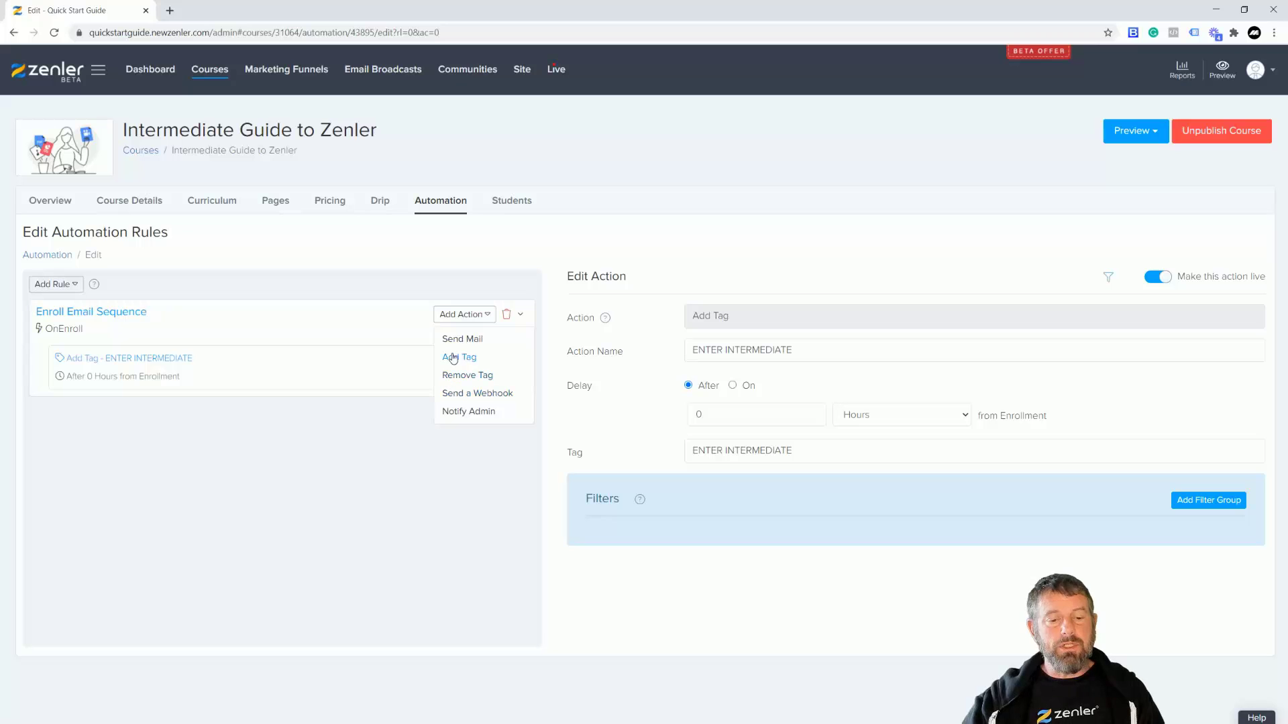
pyautogui.click(252, 543)
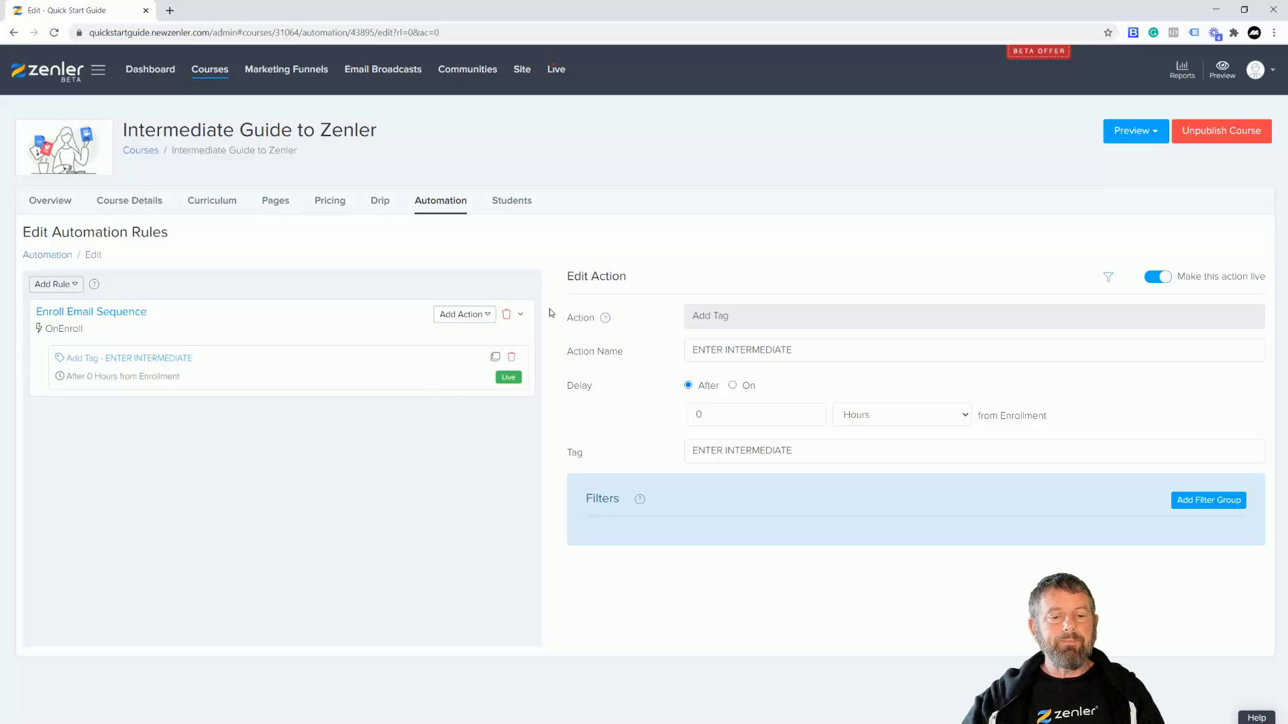
pyautogui.click(489, 321)
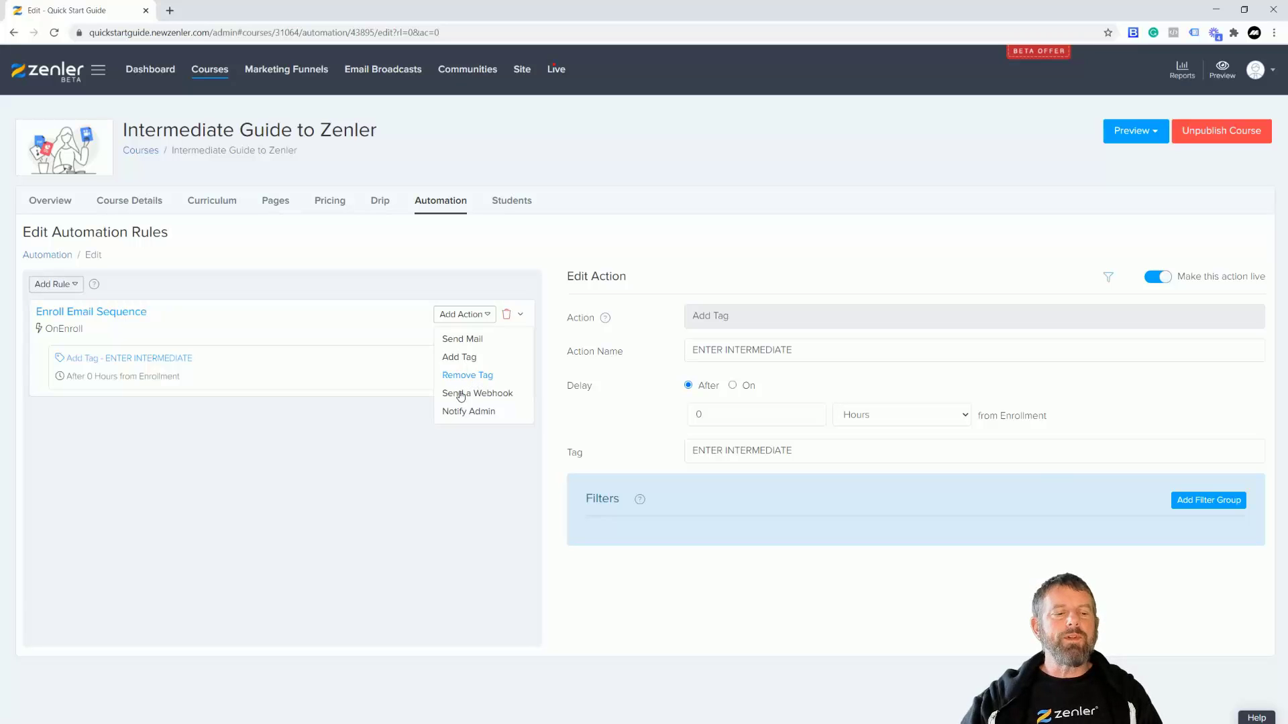
pyautogui.click(444, 497)
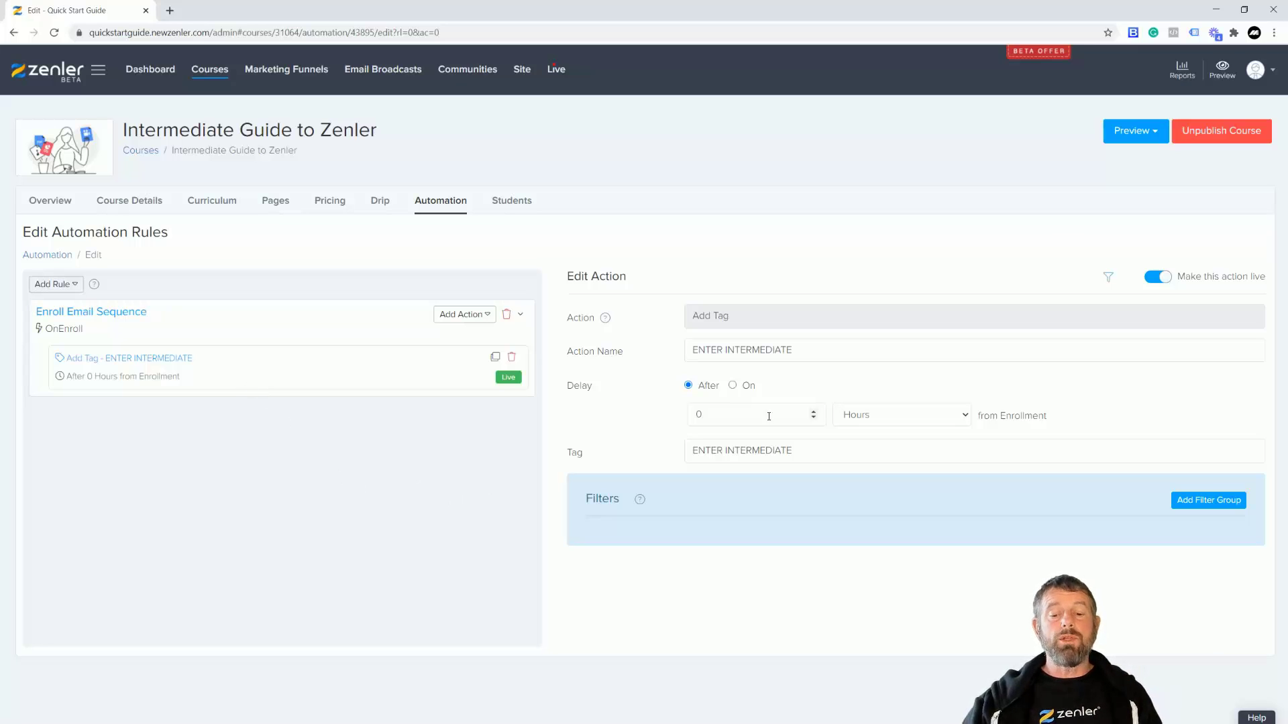
pyautogui.moveTo(798, 452); pyautogui.dragTo(637, 459)
pyautogui.click(397, 478)
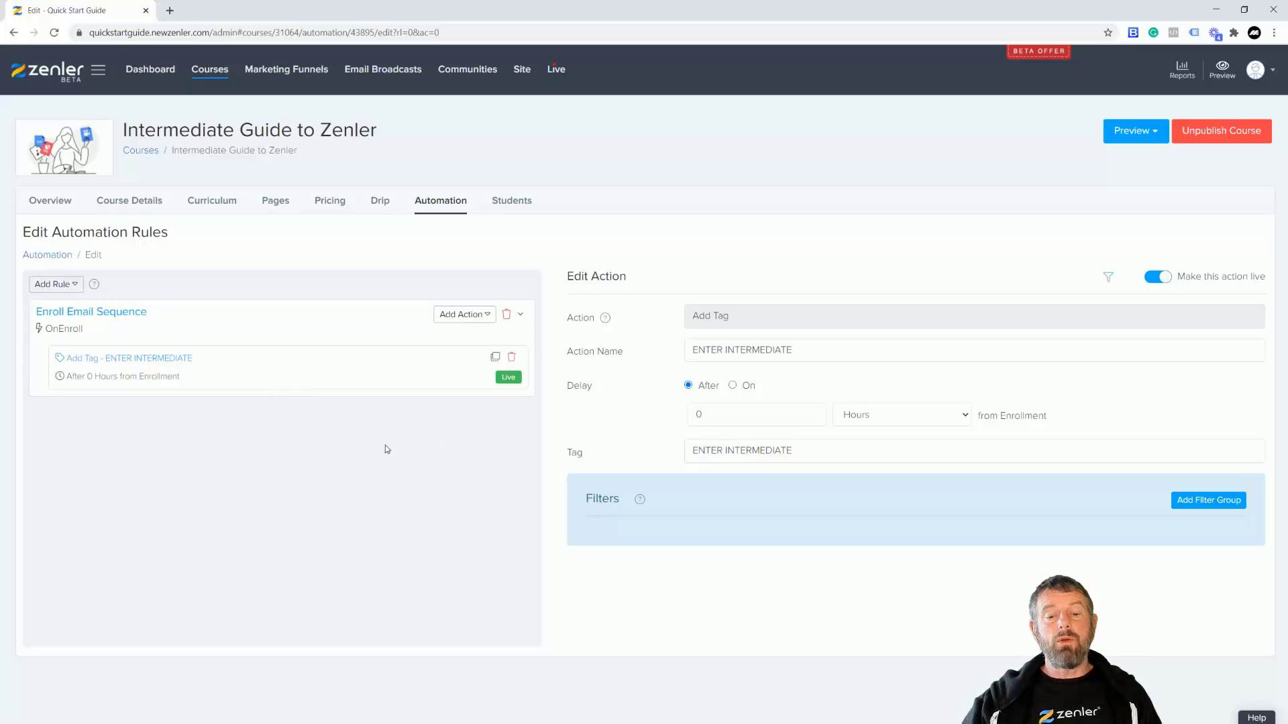
pyautogui.moveTo(796, 452); pyautogui.dragTo(655, 451)
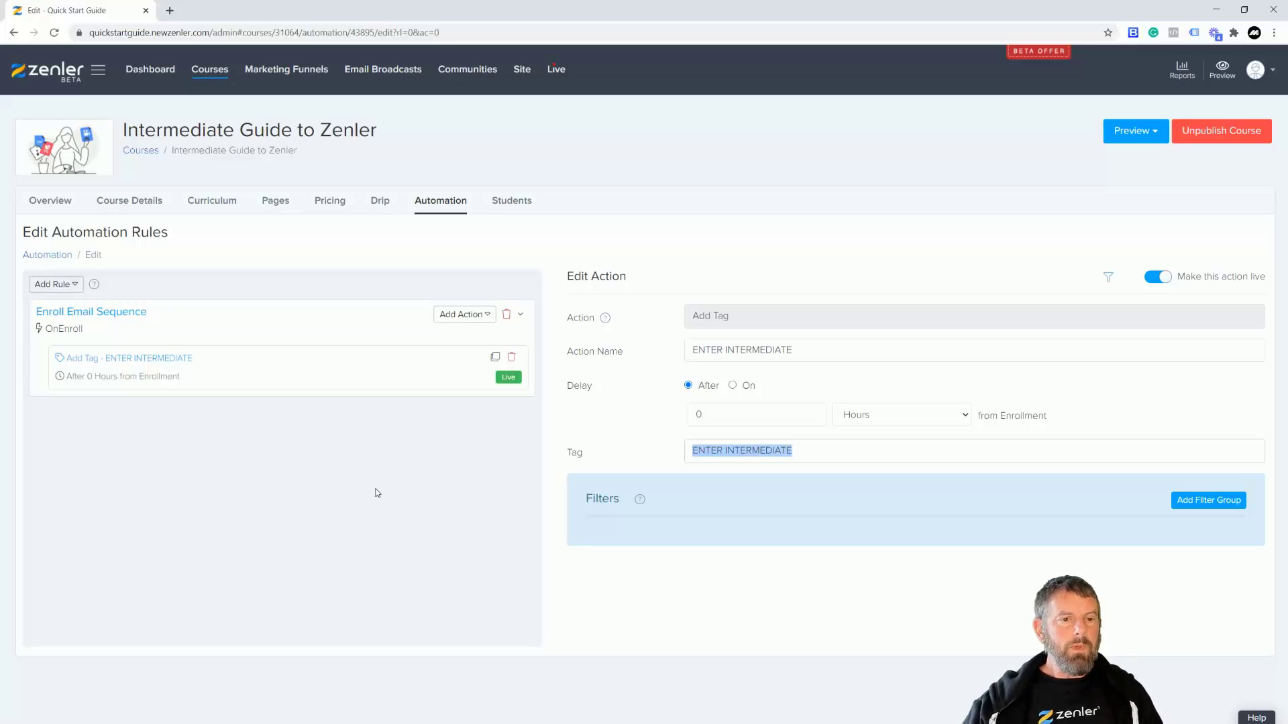
# Start a new Student user in the site's people list with name and email filled in, and disable the notification email
pyautogui.click(524, 70)
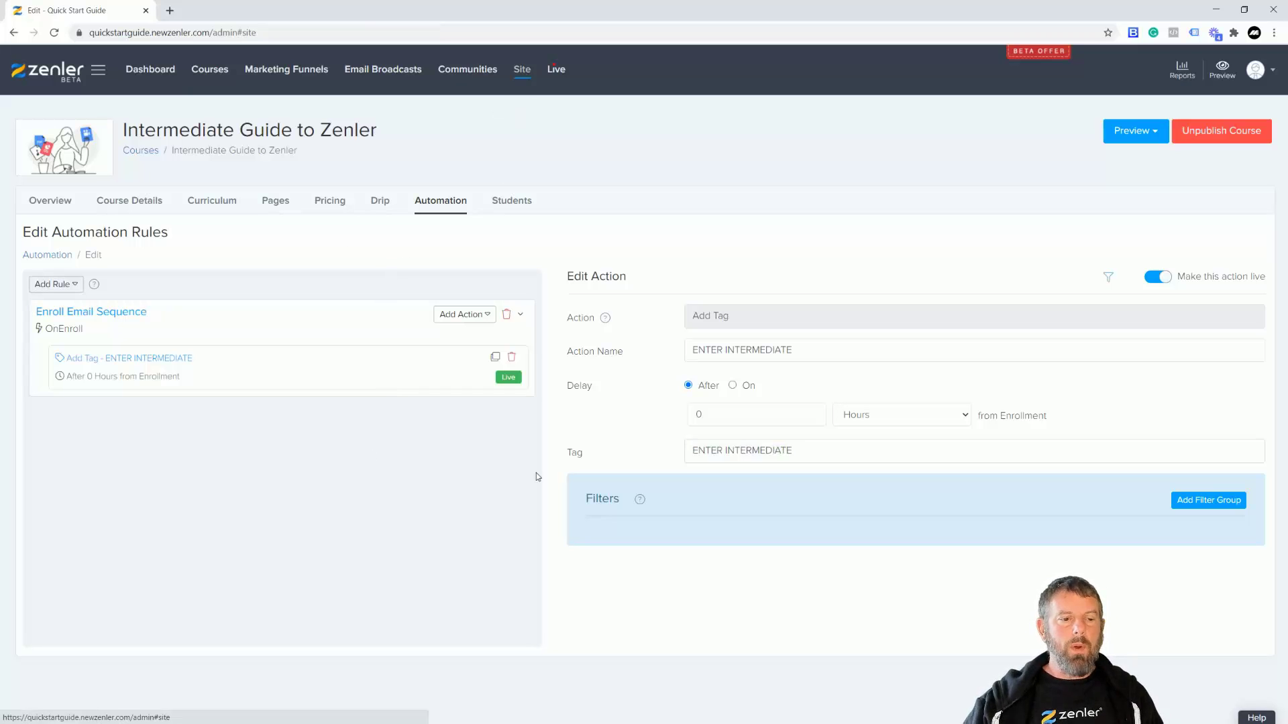
pyautogui.click(53, 409)
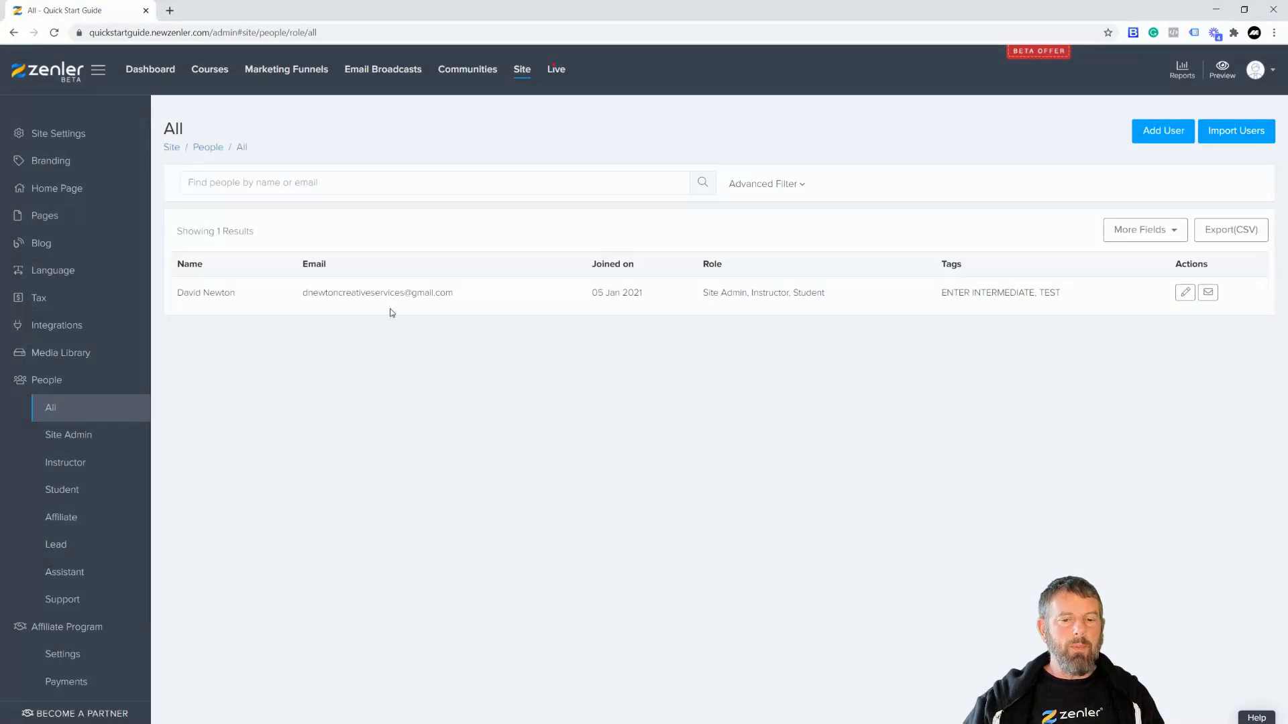
pyautogui.click(1153, 135)
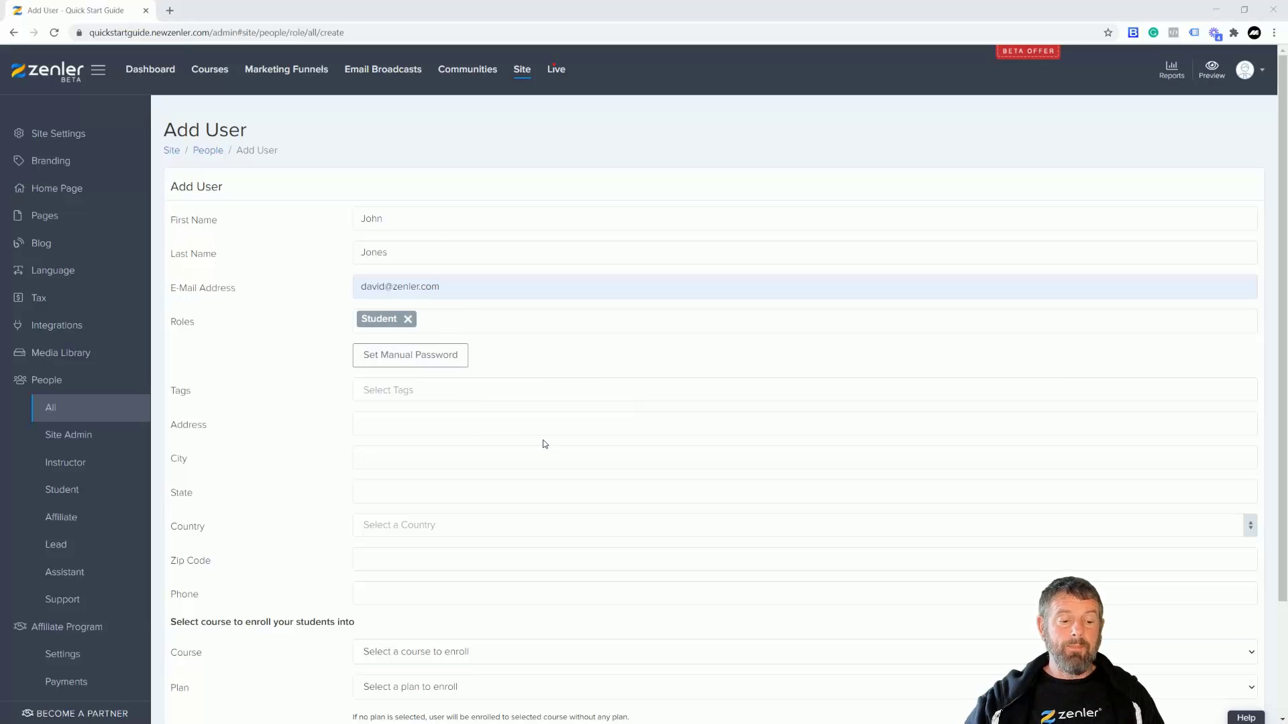
pyautogui.scroll(-2, 544, 443)
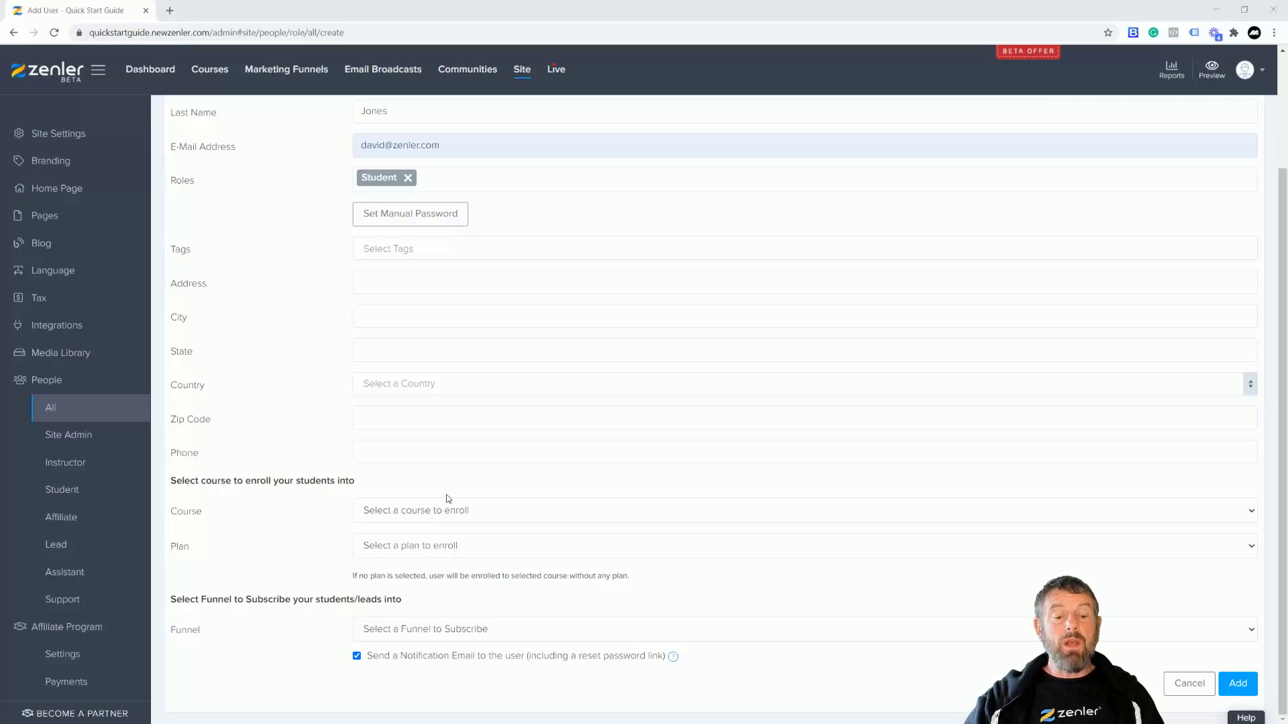
pyautogui.click(357, 656)
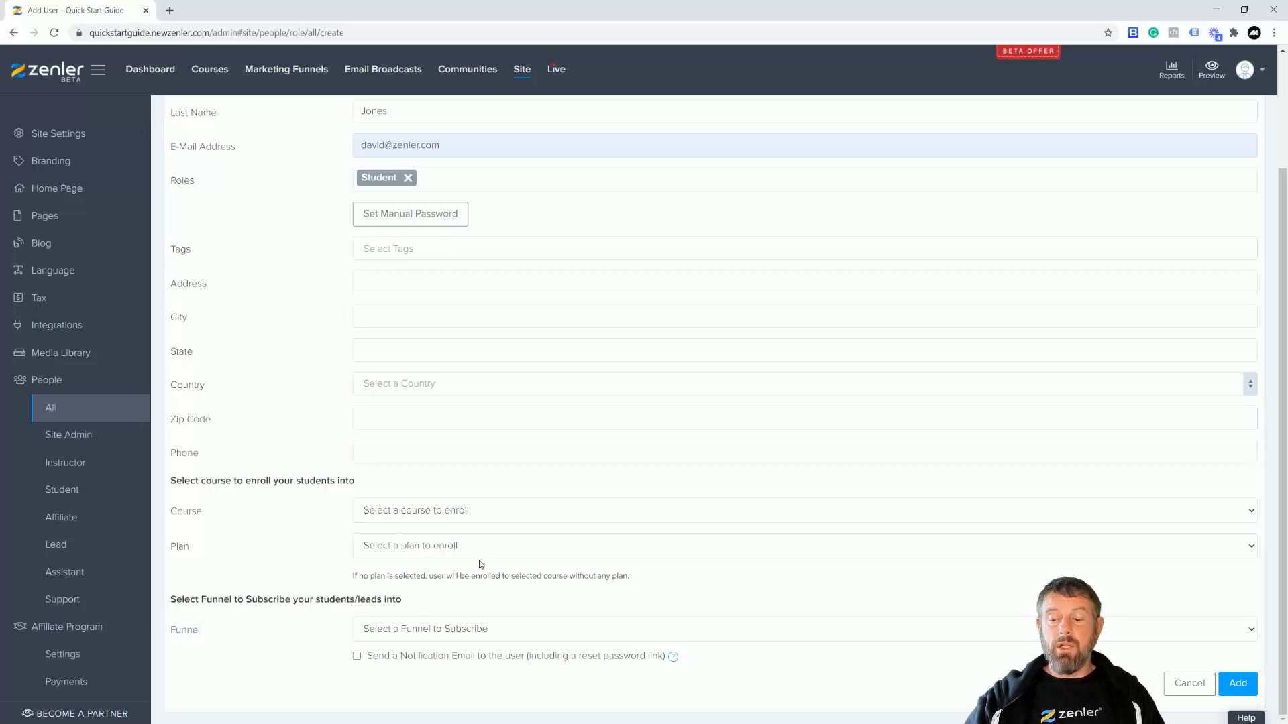
# Examine the courses and funnels available for enrolling or subscribing the new user
pyautogui.click(411, 510)
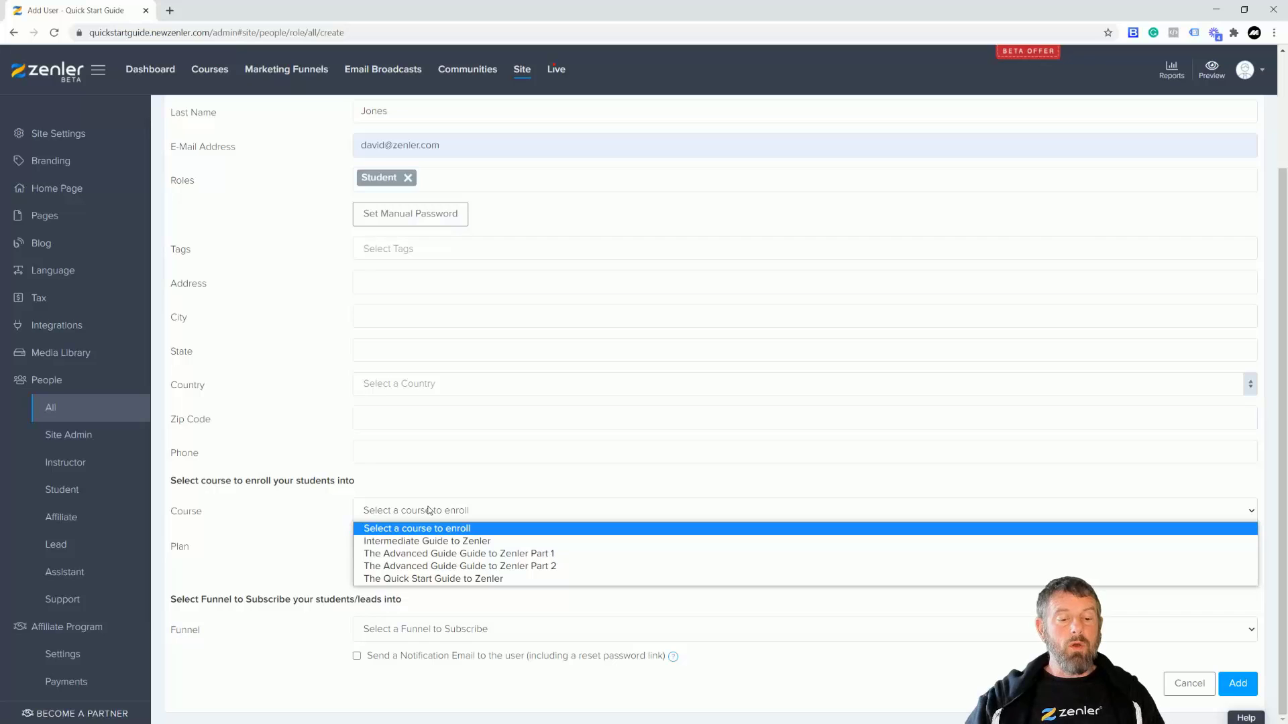
pyautogui.click(326, 538)
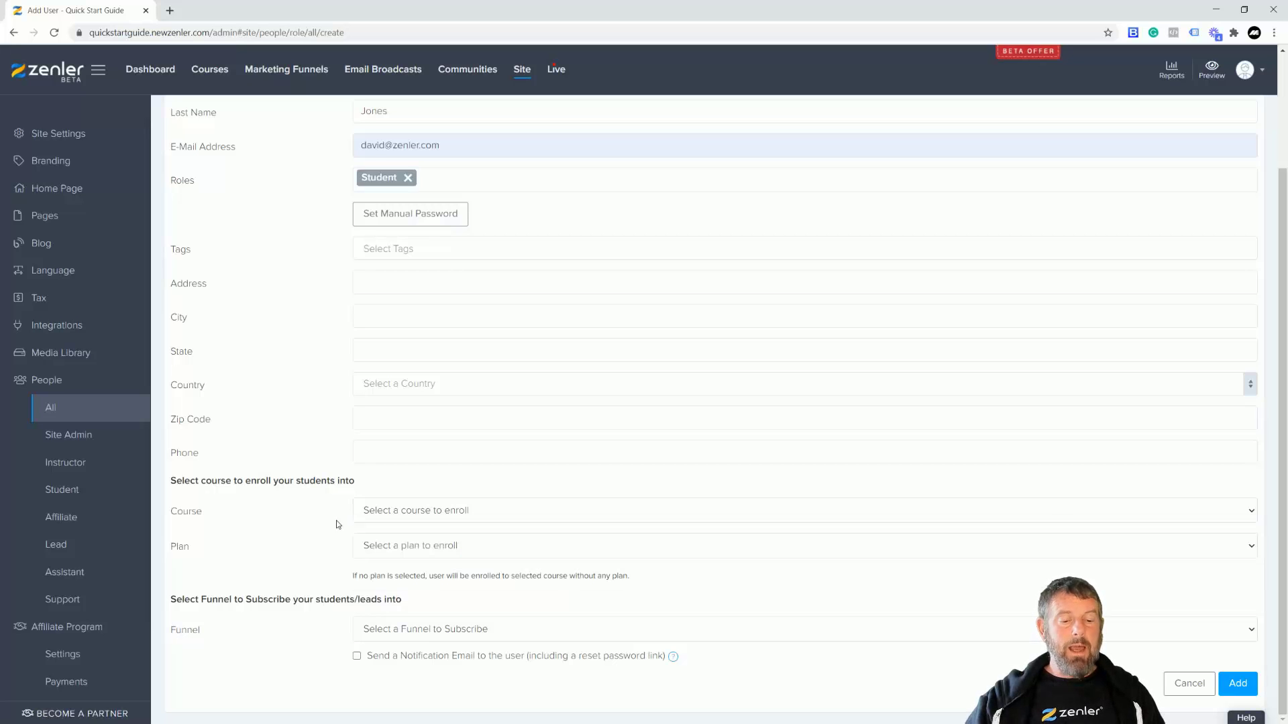
pyautogui.click(392, 631)
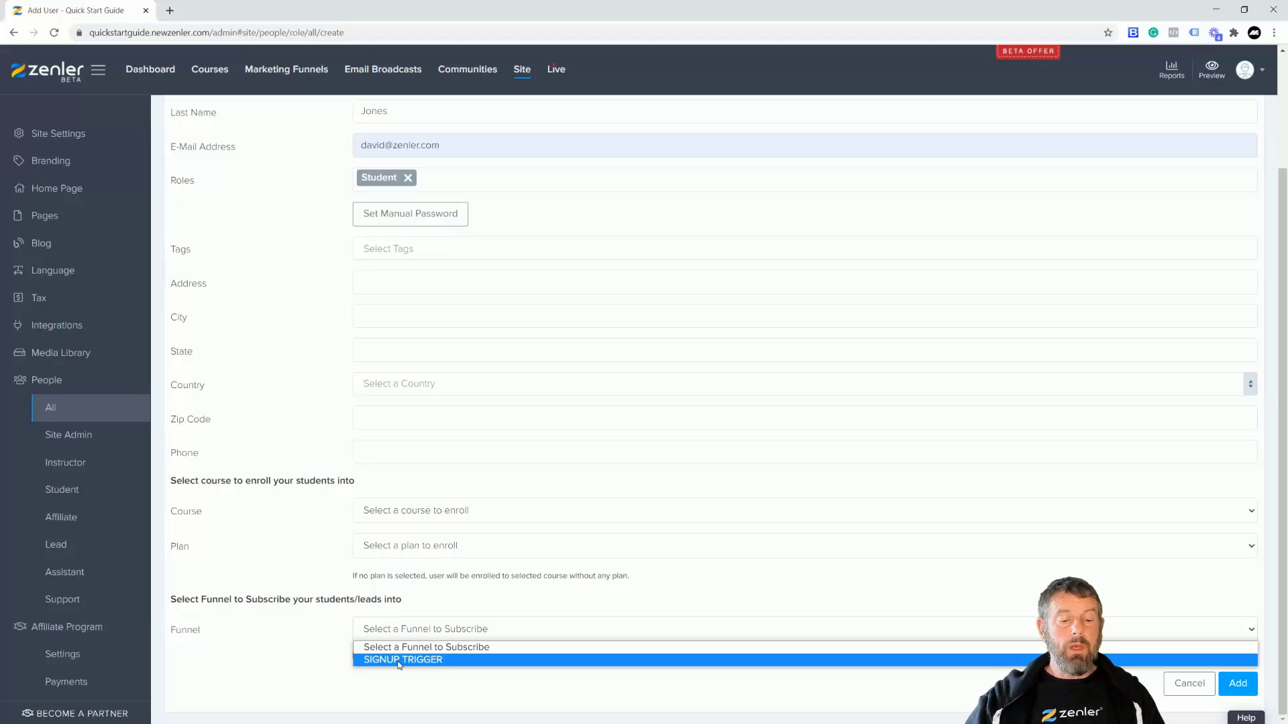
pyautogui.click(302, 661)
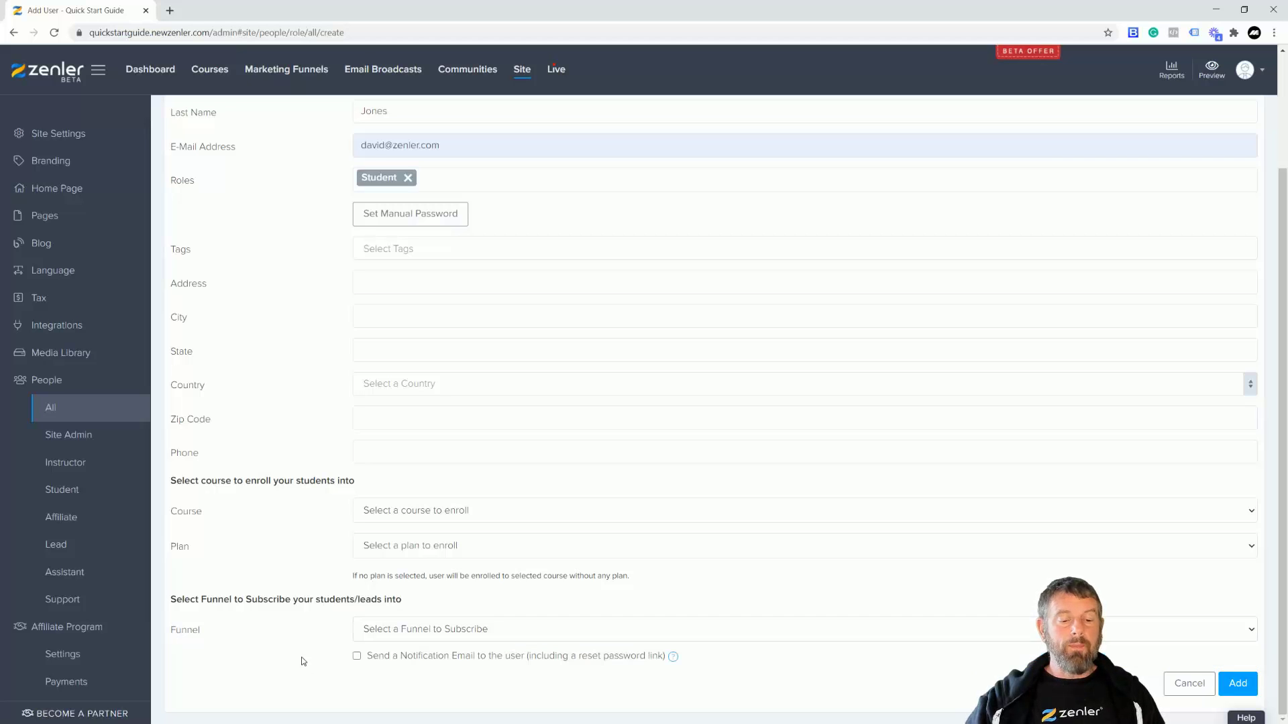
pyautogui.click(383, 636)
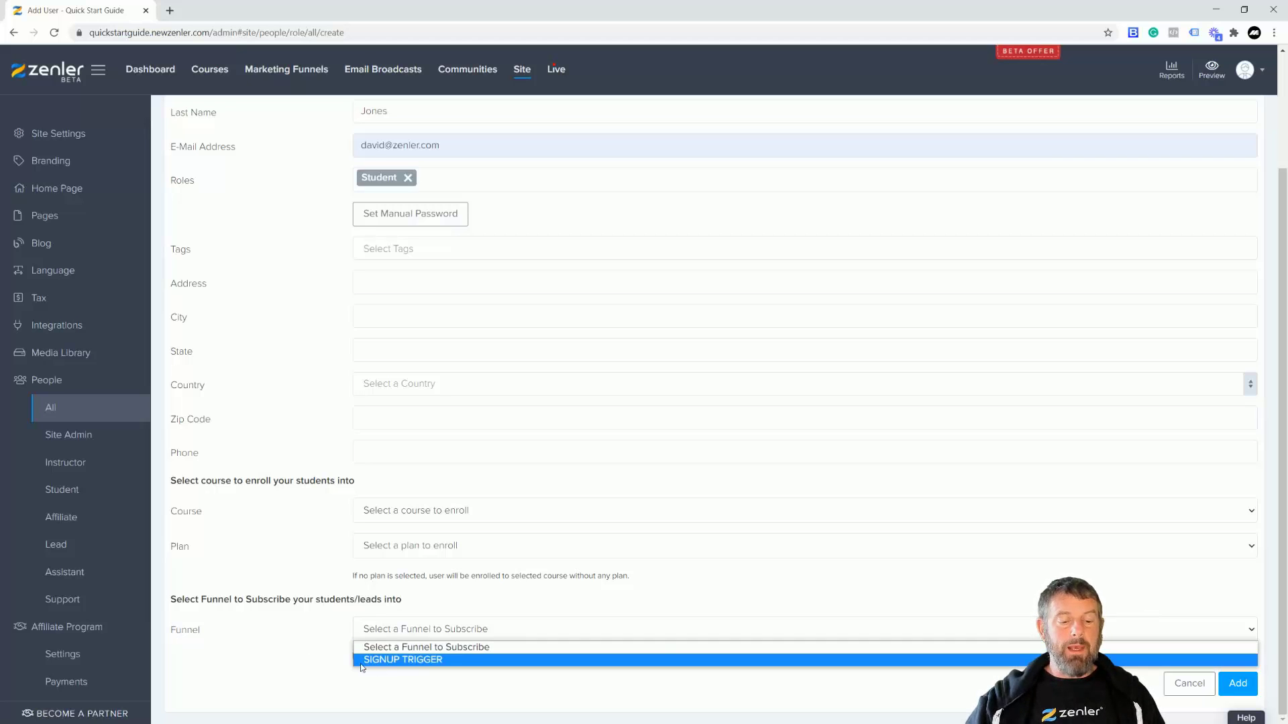
pyautogui.click(295, 658)
pyautogui.click(418, 634)
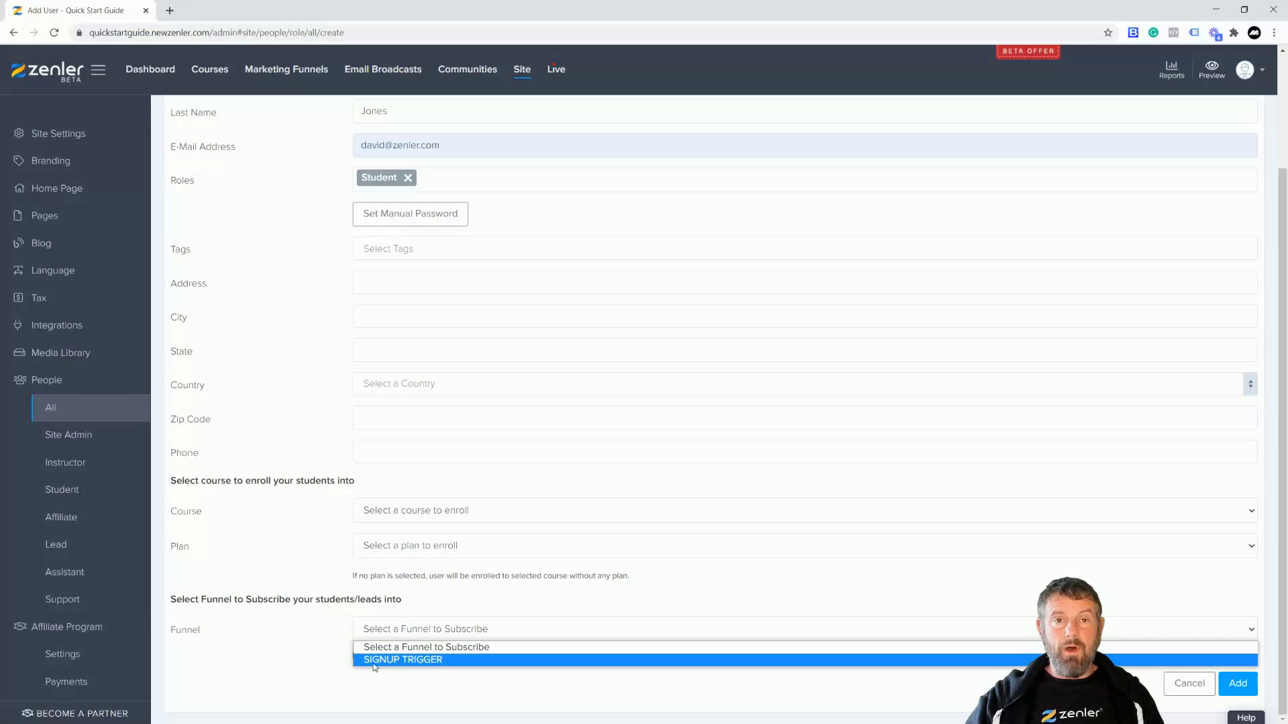
pyautogui.click(297, 665)
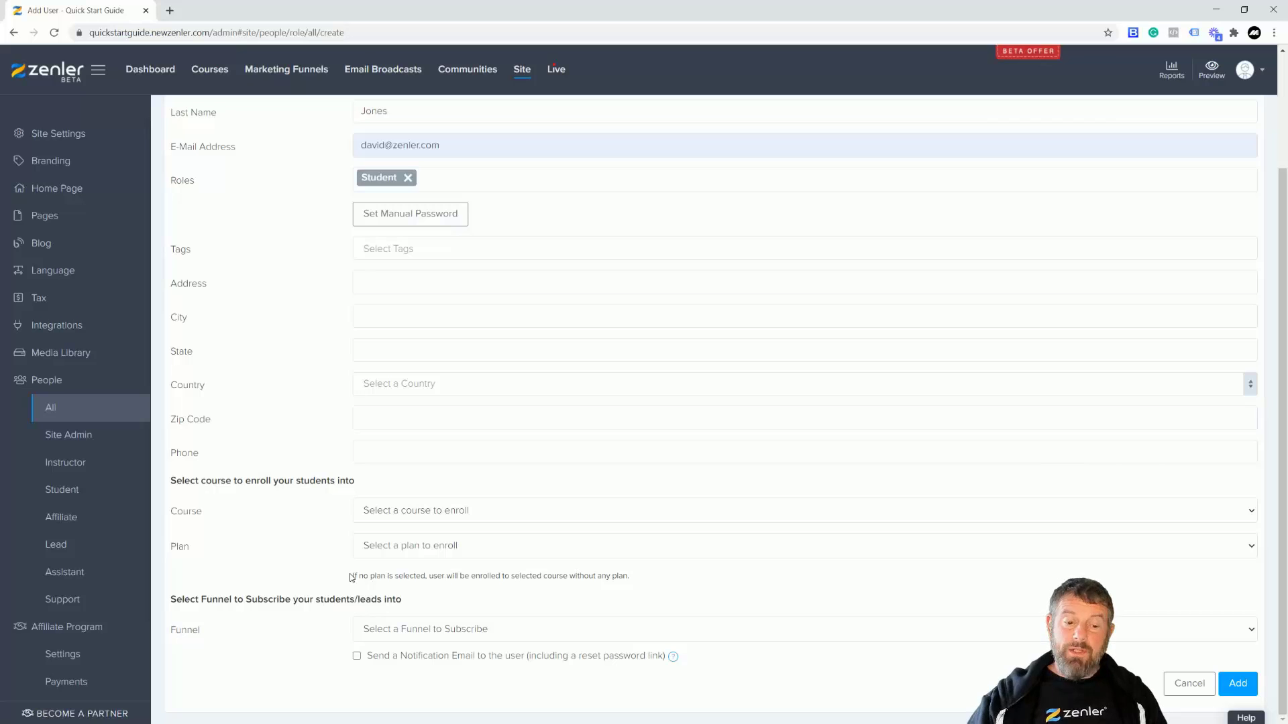
# Enroll the new user in Intermediate Guide to Zenler with the INTERMEDIATE GUIDE plan and add the user
pyautogui.click(380, 514)
pyautogui.click(377, 544)
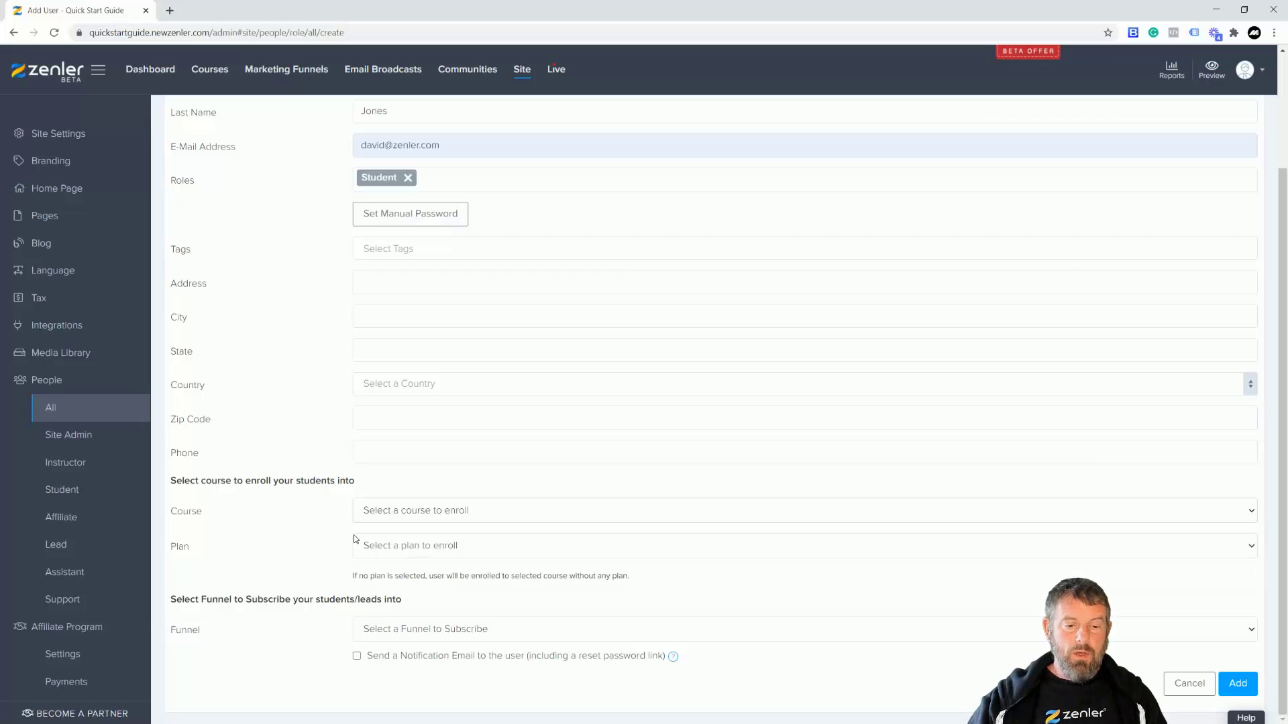
pyautogui.click(370, 545)
pyautogui.click(373, 578)
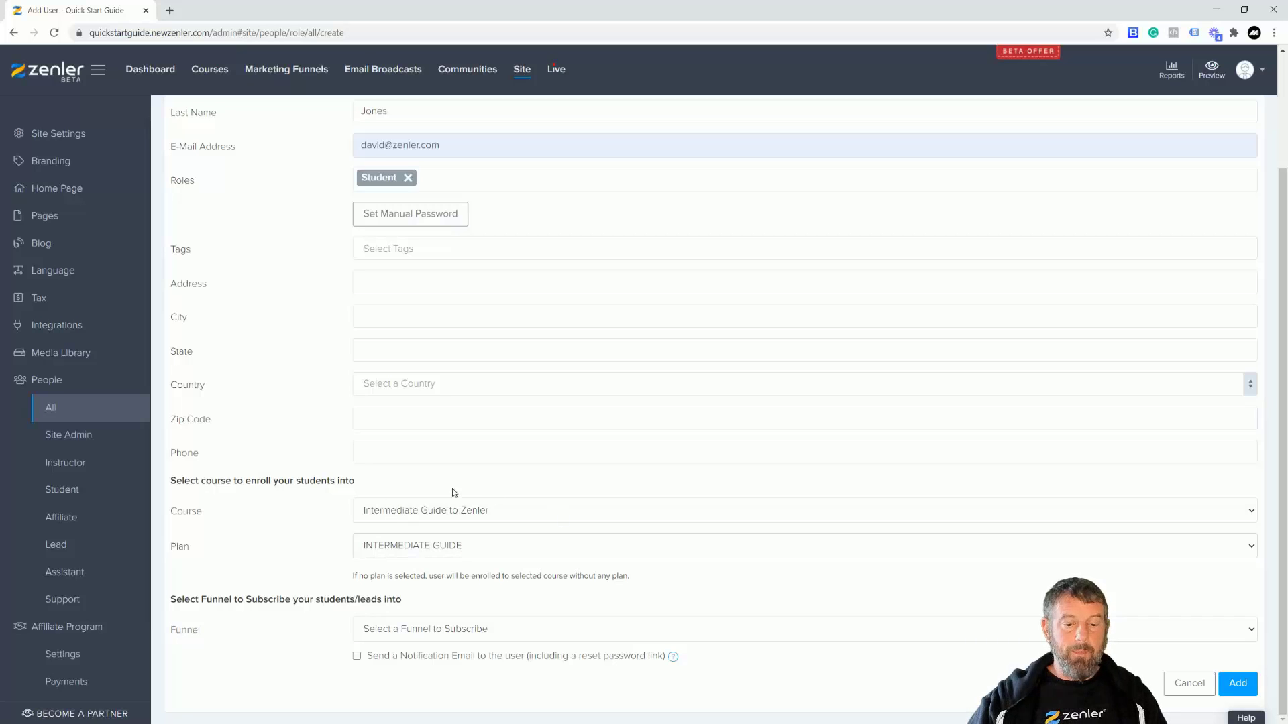
pyautogui.click(1238, 686)
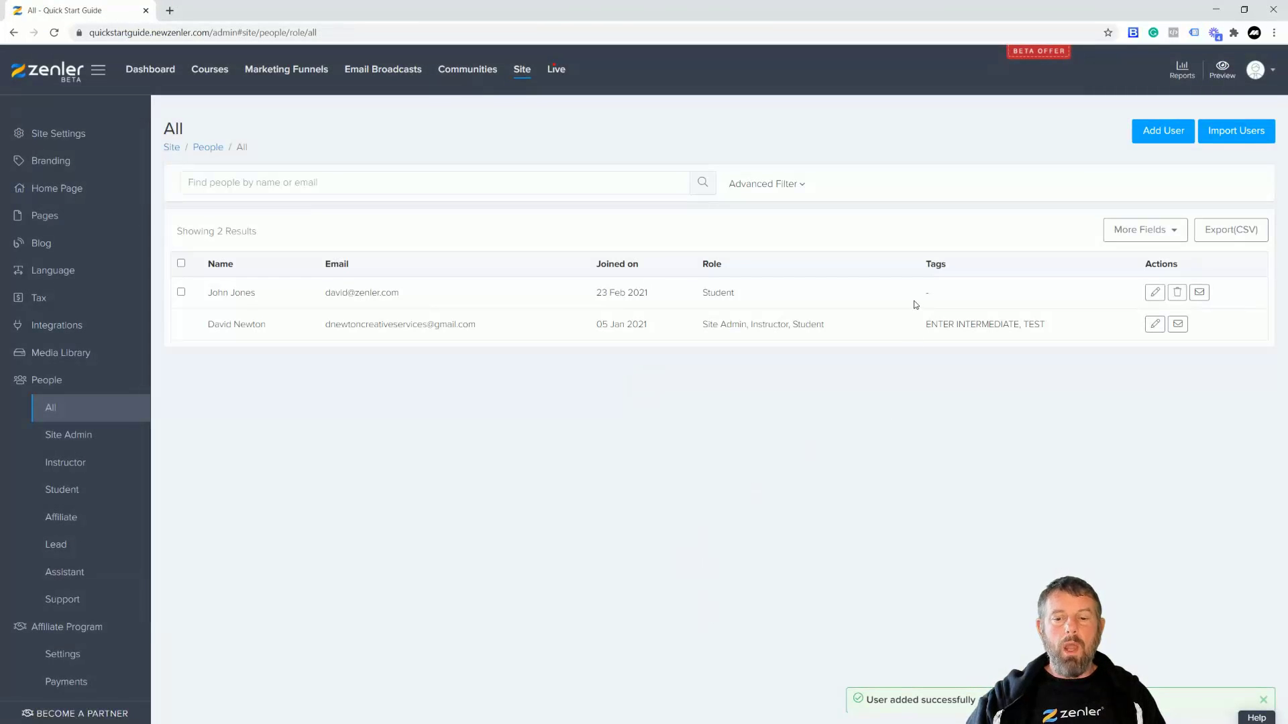
# Check the new student's tags in the people list and reload the page
pyautogui.moveTo(921, 295); pyautogui.dragTo(963, 299)
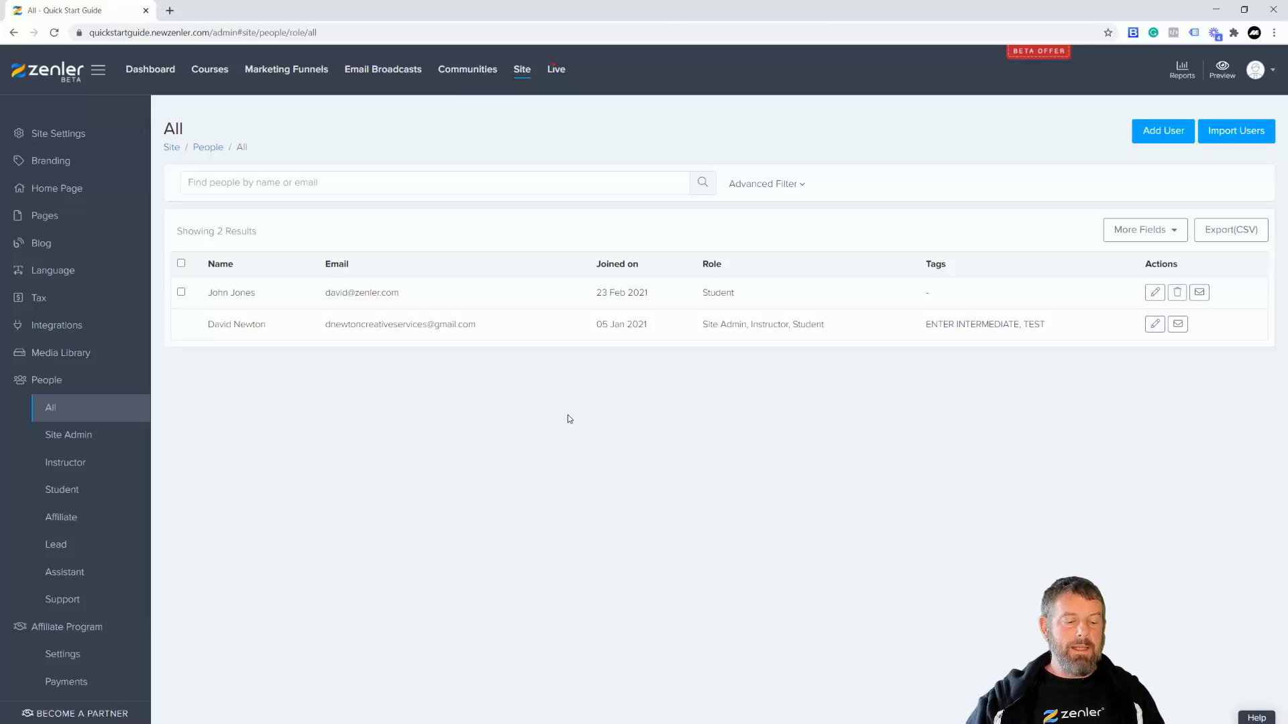
pyautogui.click(54, 33)
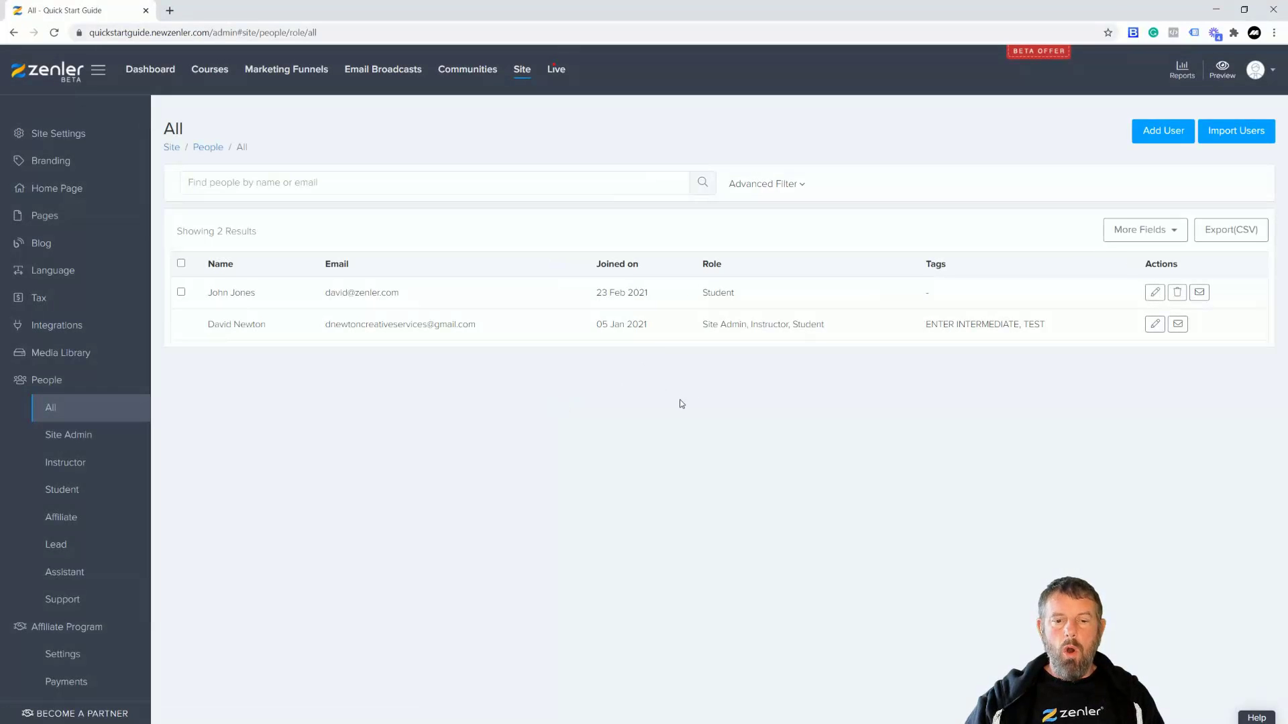
# Log out of the site, sign back in with the saved admin credentials, and dismiss the promotional offer
pyautogui.click(1270, 70)
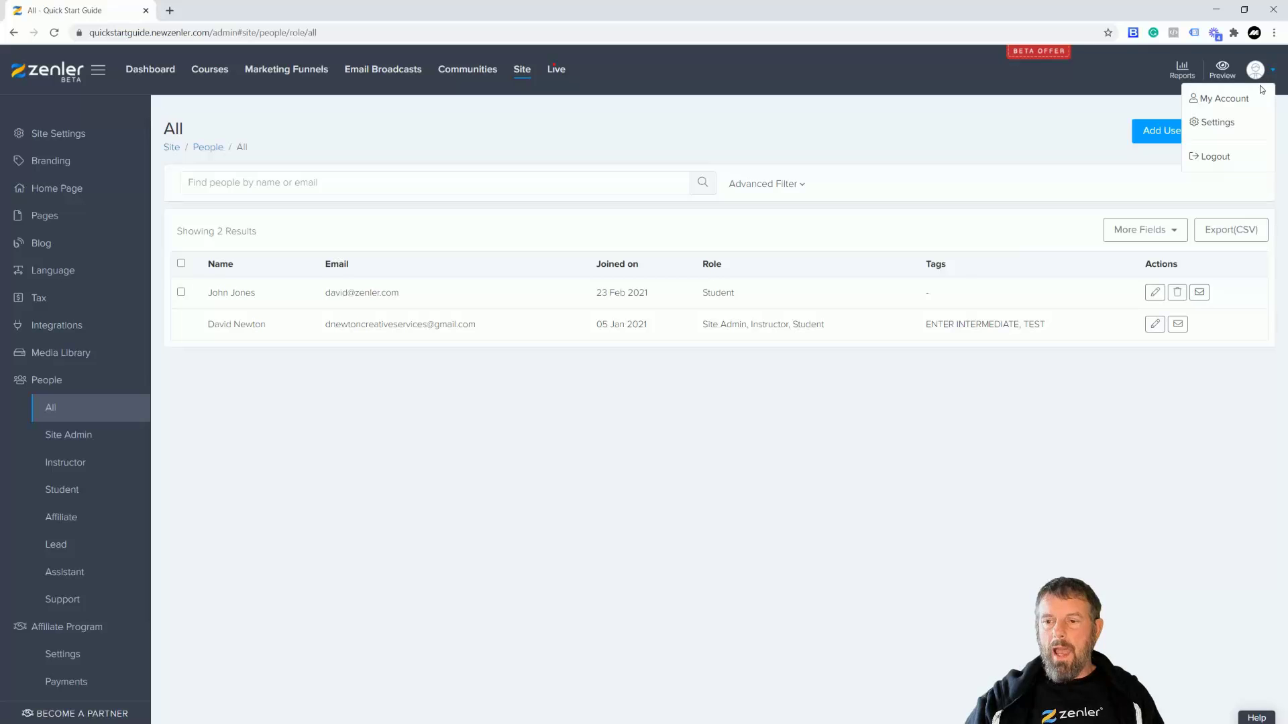
pyautogui.click(1211, 158)
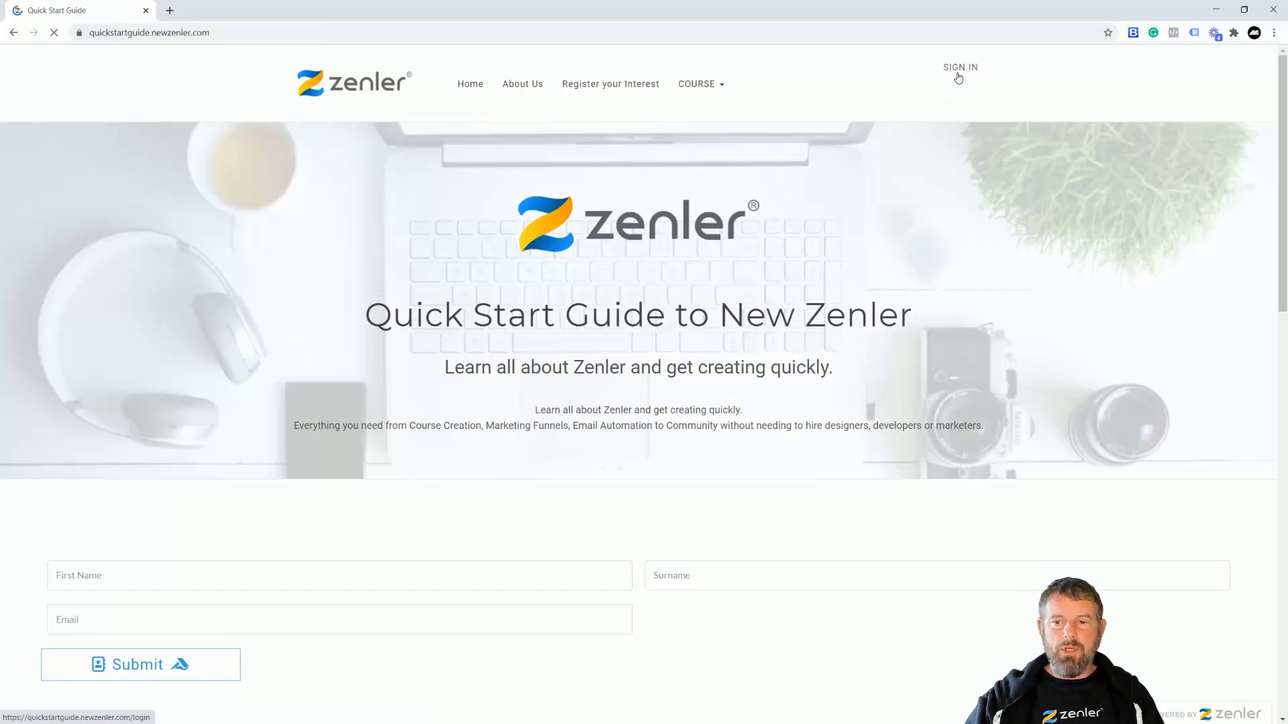
pyautogui.click(957, 68)
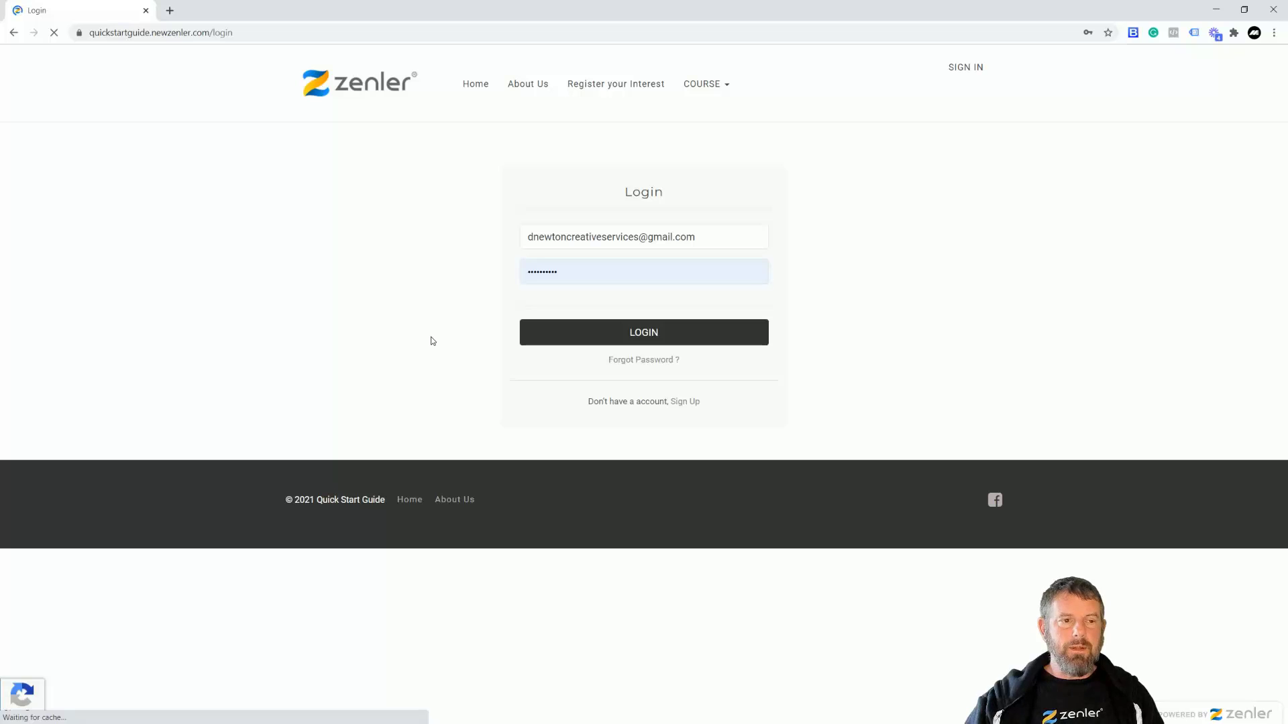
pyautogui.click(600, 328)
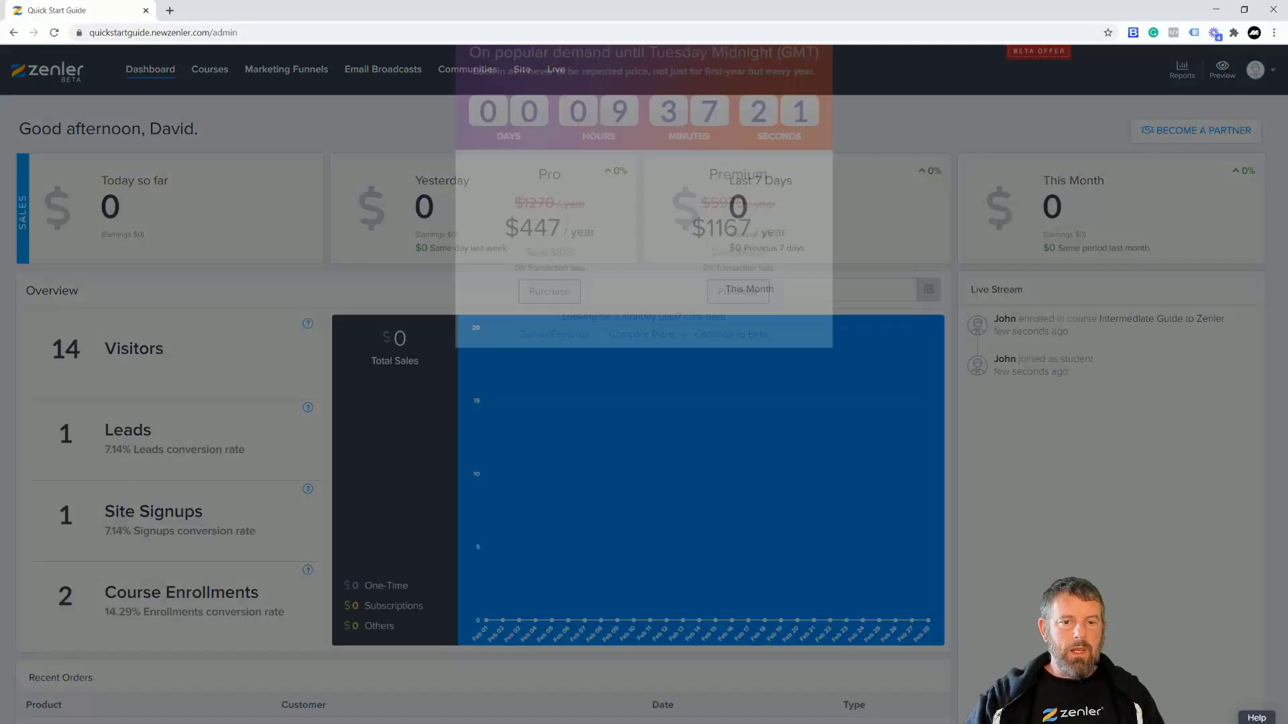
pyautogui.click(830, 68)
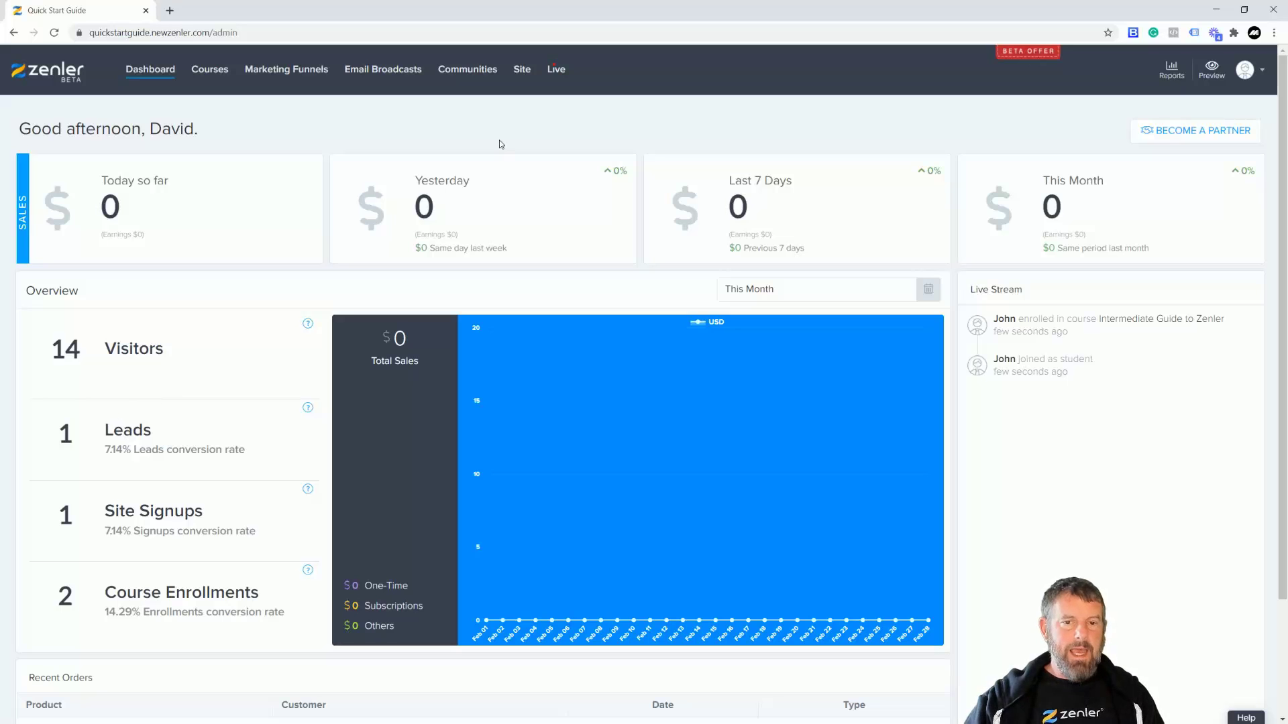
# Return to the list of all people, reload it, and check the new student's tags
pyautogui.click(522, 73)
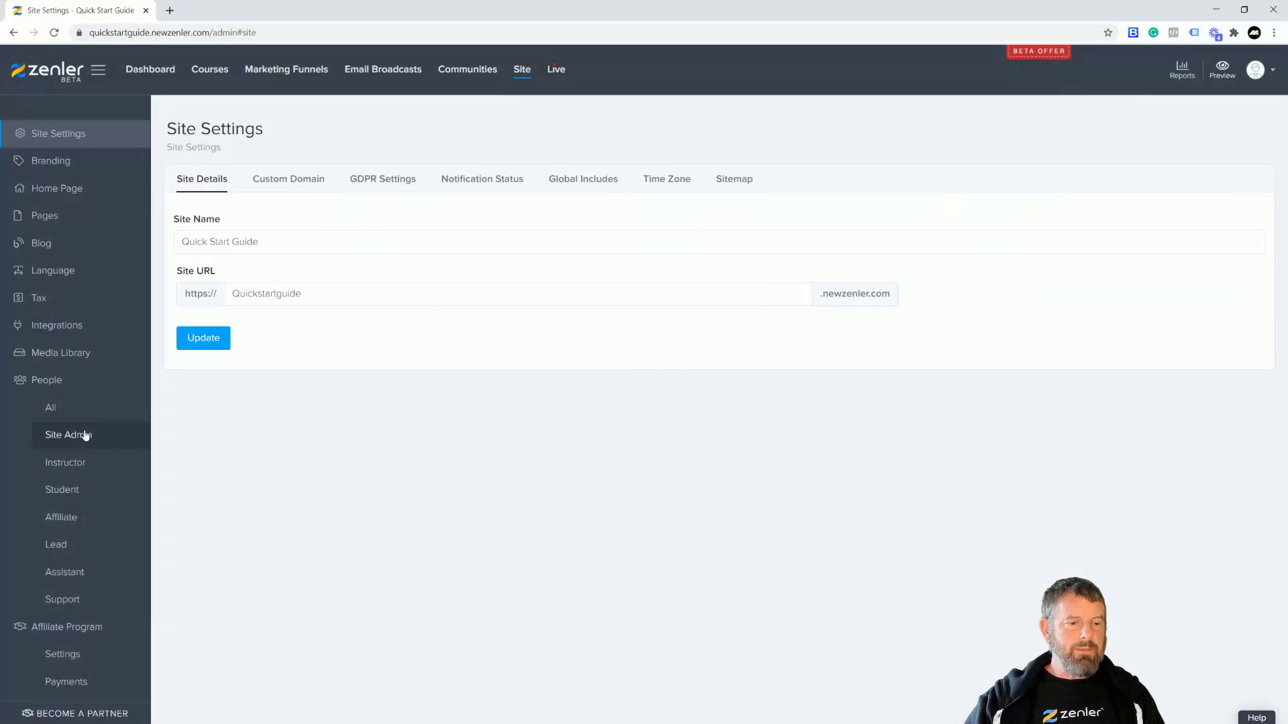
pyautogui.click(55, 409)
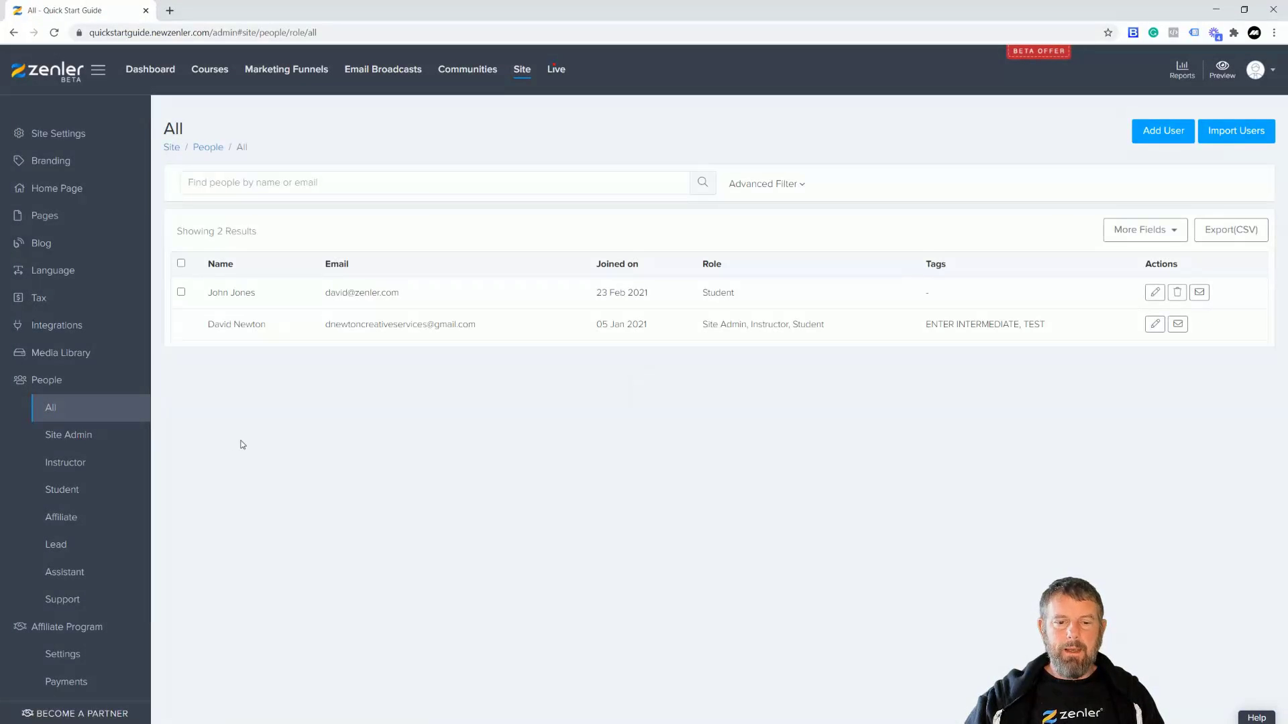
pyautogui.click(60, 37)
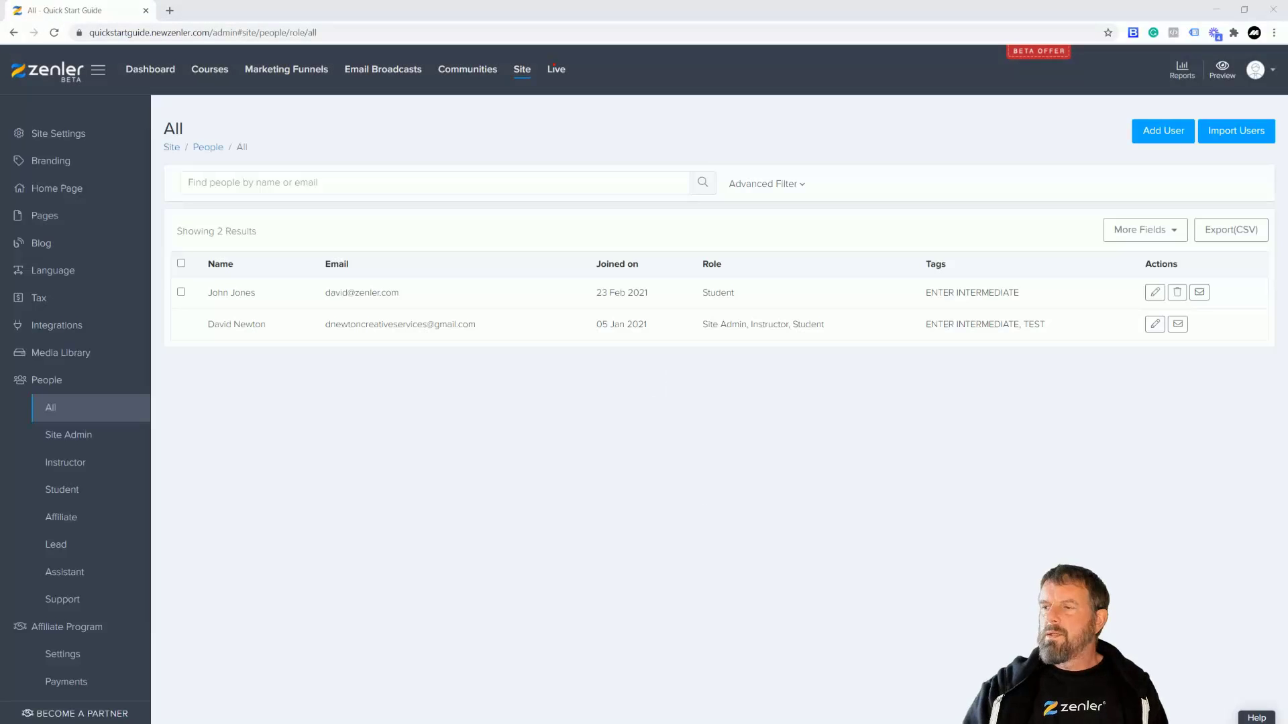
pyautogui.moveTo(1023, 297); pyautogui.dragTo(908, 290)
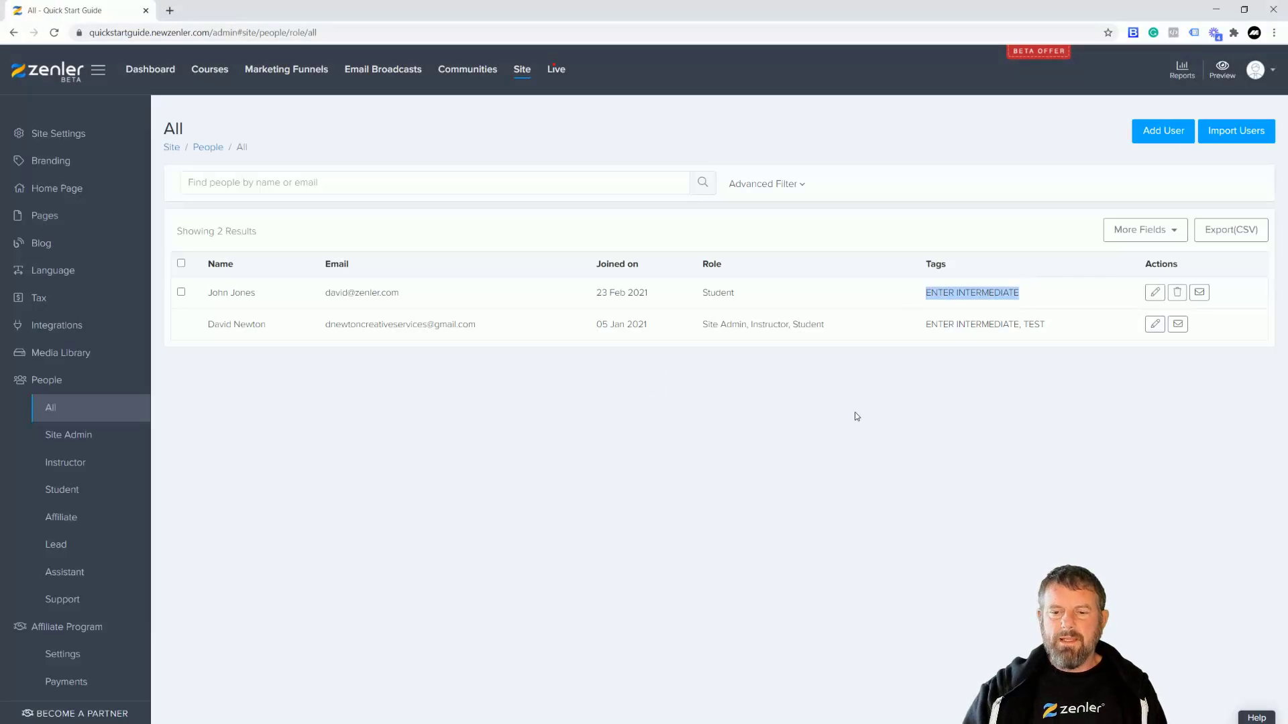
# Add a new test user with the Student role, no course, and the notification email turned off
pyautogui.click(608, 458)
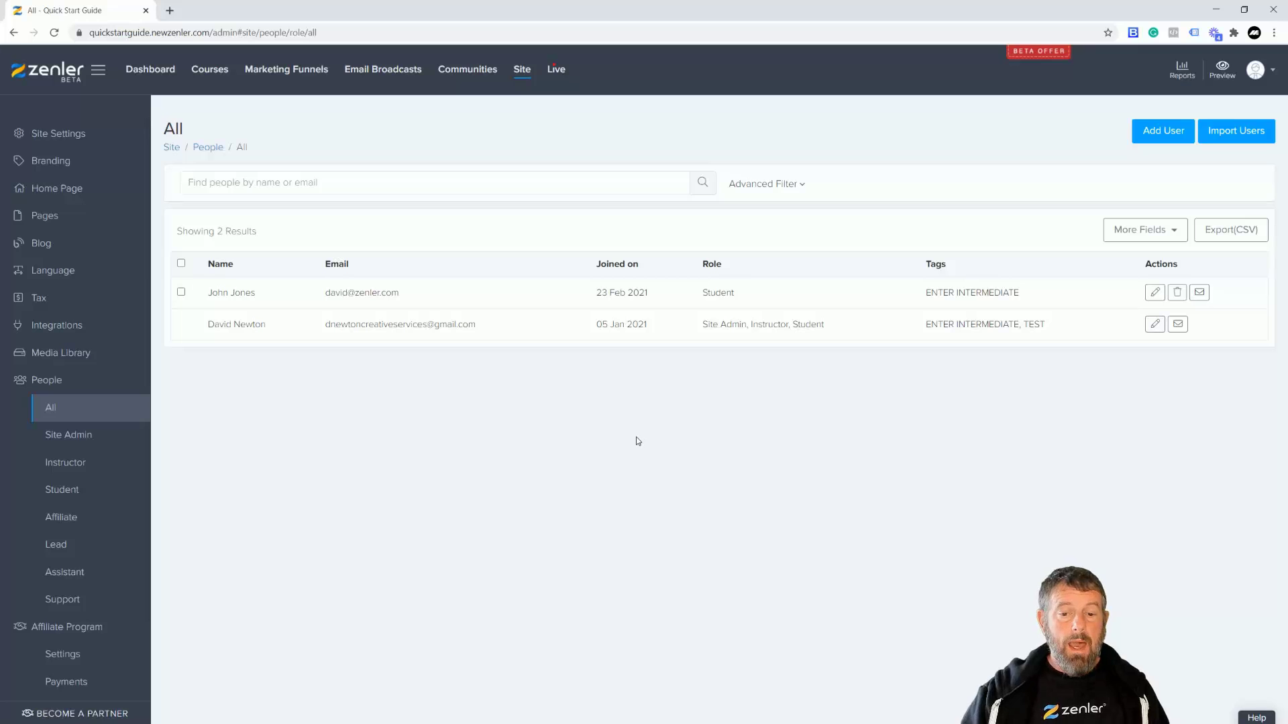
pyautogui.click(1151, 133)
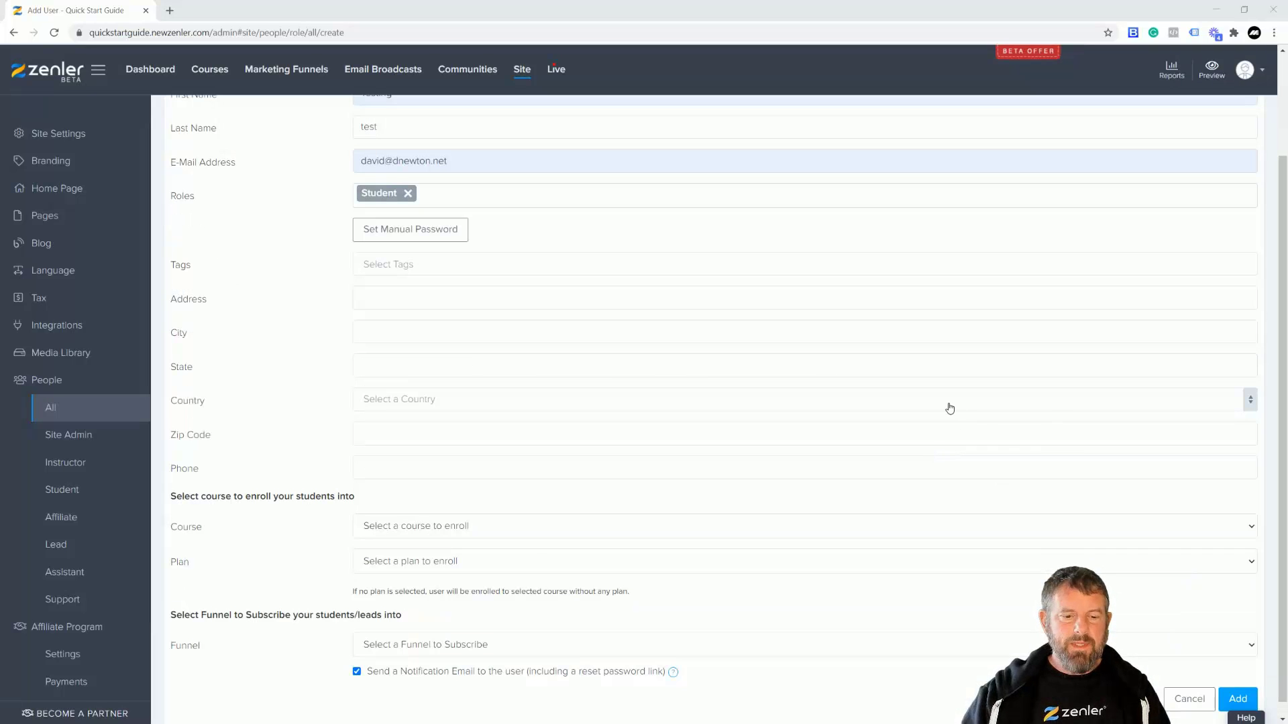
pyautogui.click(357, 672)
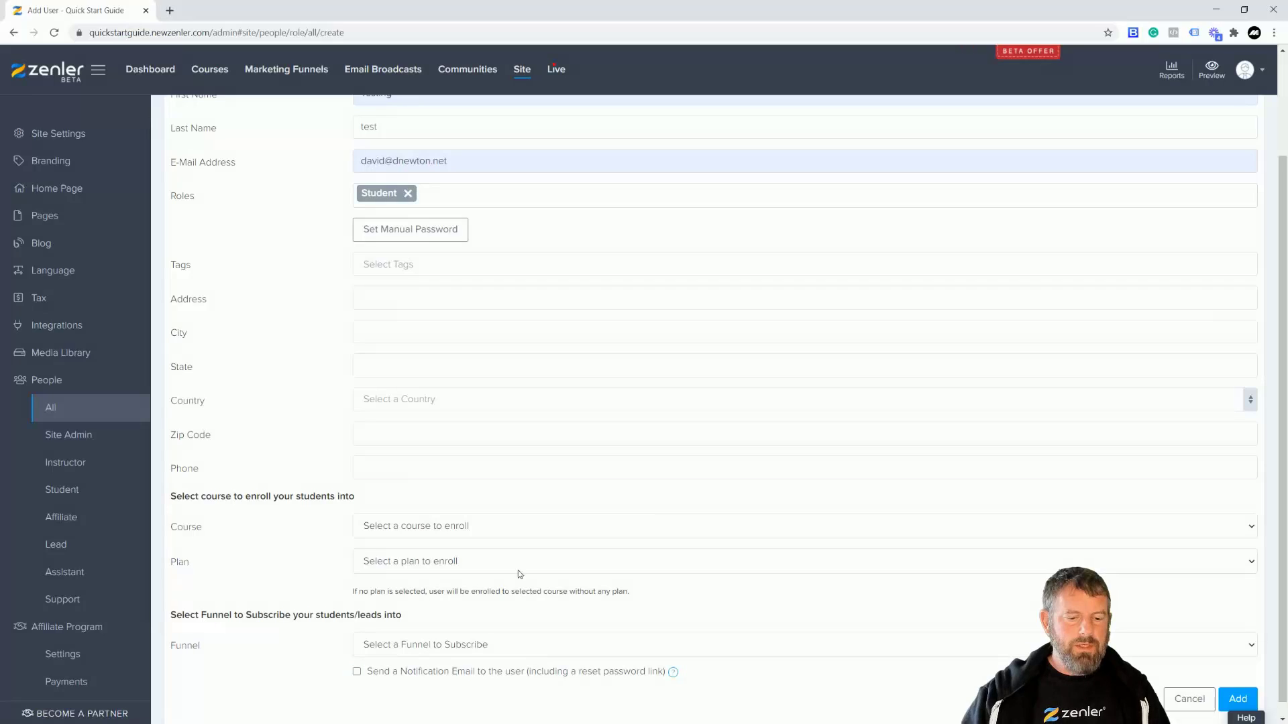
pyautogui.scroll(2, 509, 460)
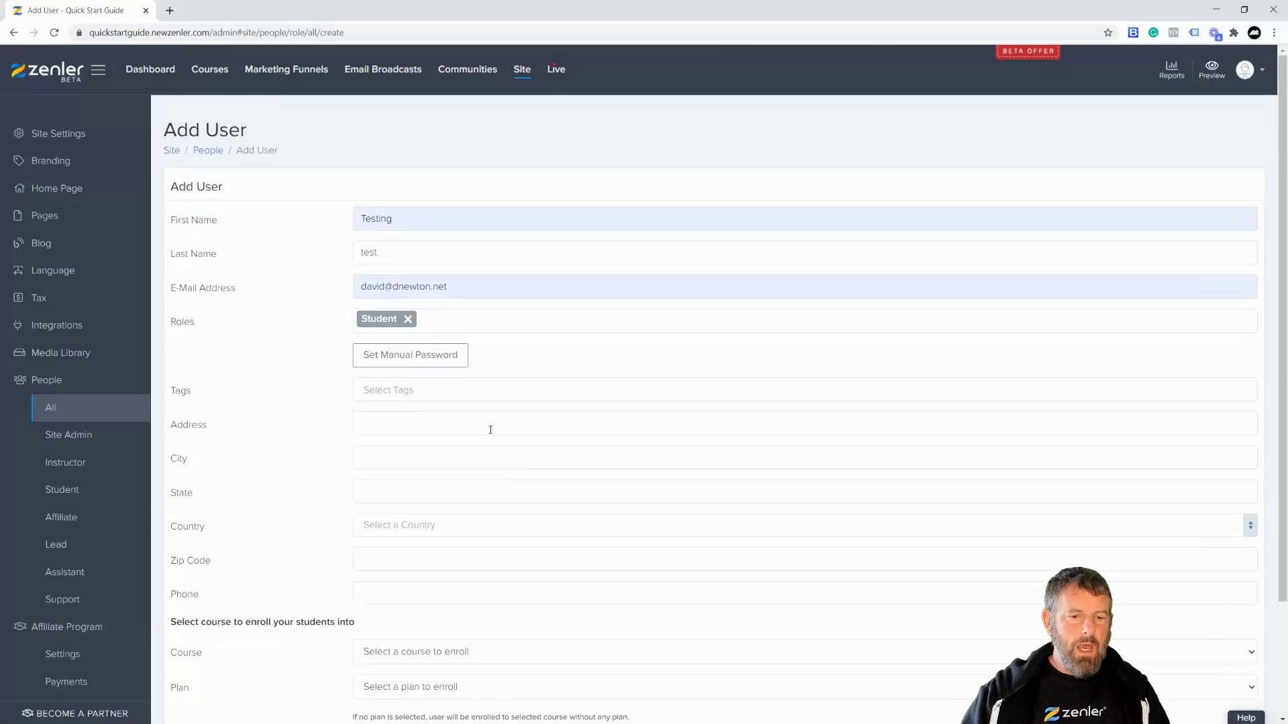
pyautogui.scroll(-2, 640, 459)
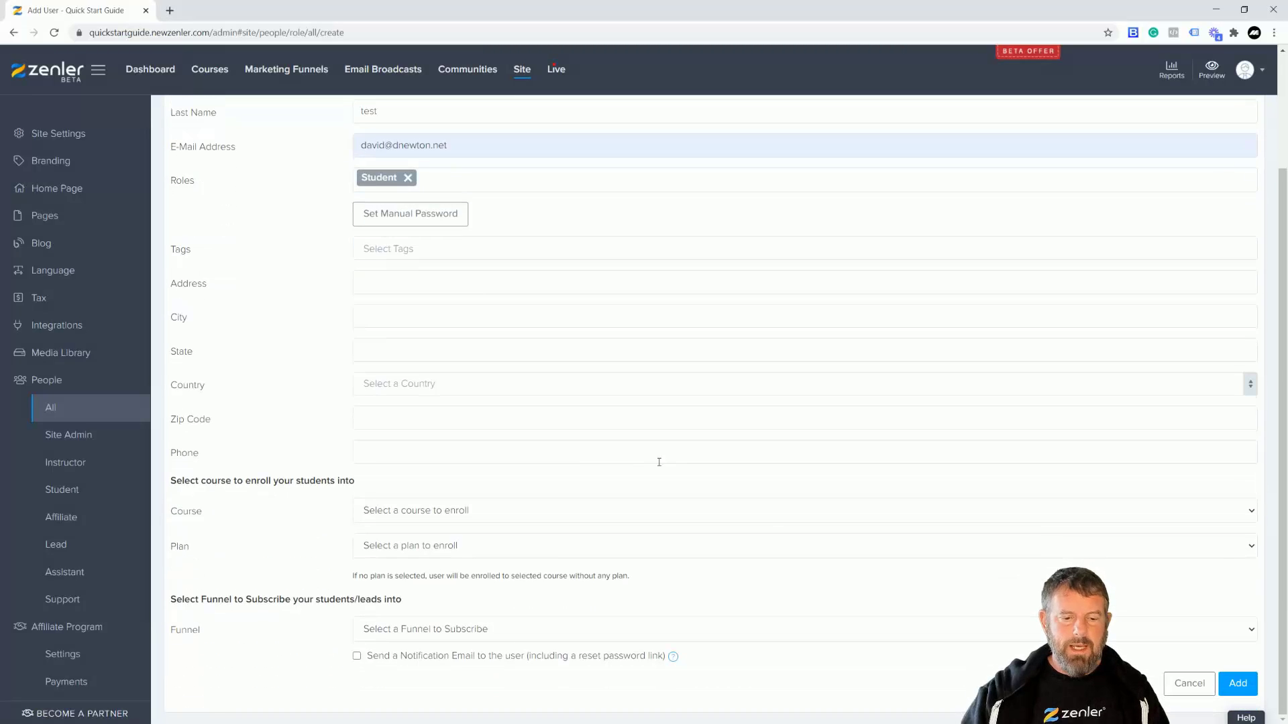
pyautogui.click(1238, 683)
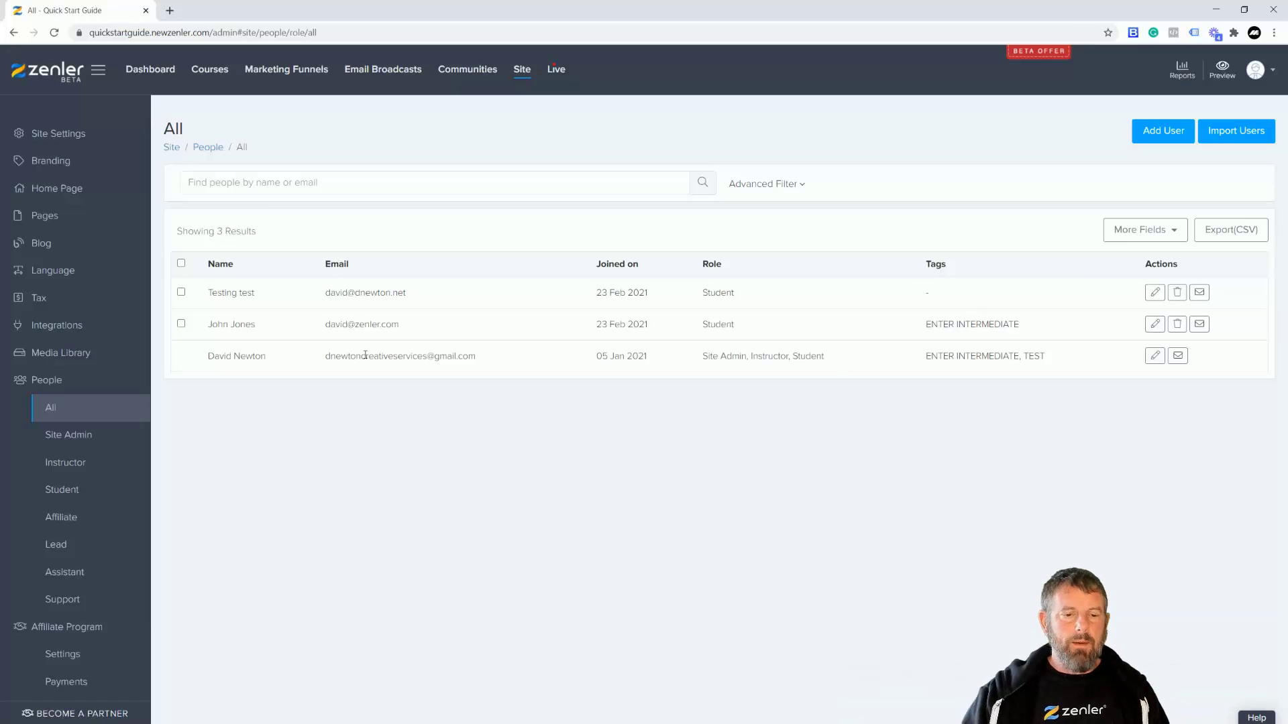
# Export the people list to CSV with the new test student selected, and load people_list (3).csv from Downloads into a user import
pyautogui.click(181, 293)
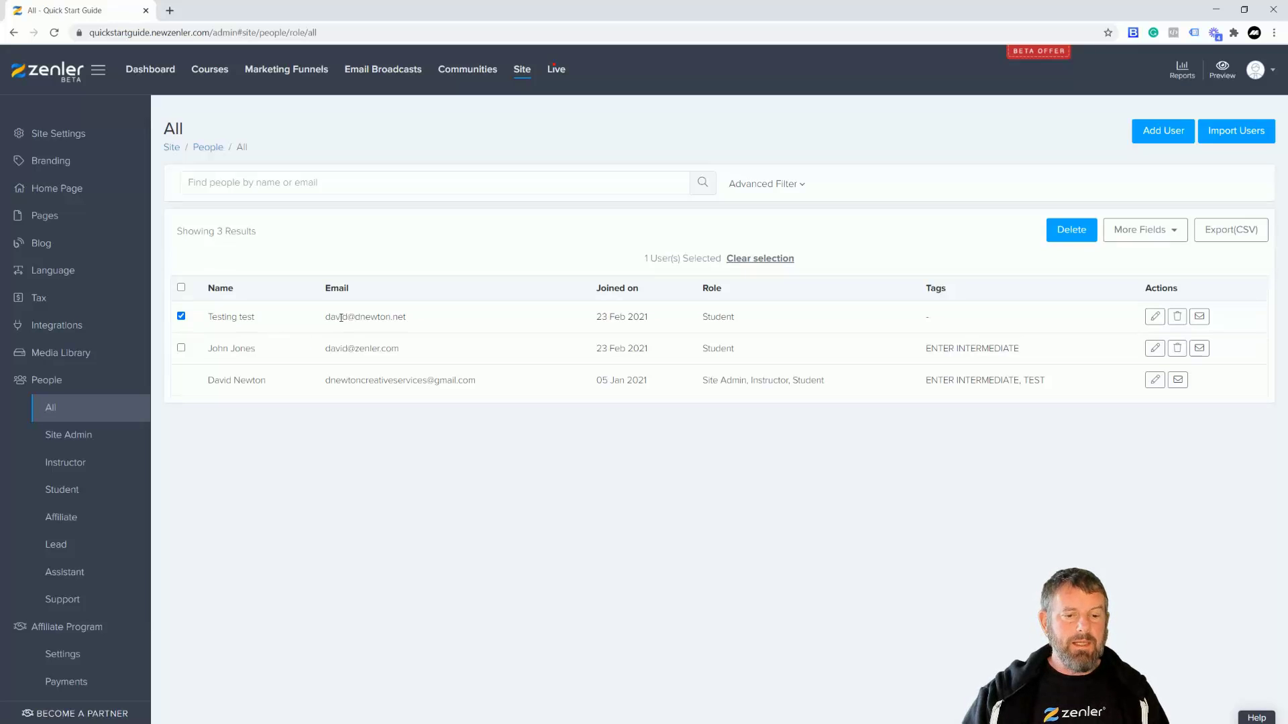
pyautogui.click(1228, 231)
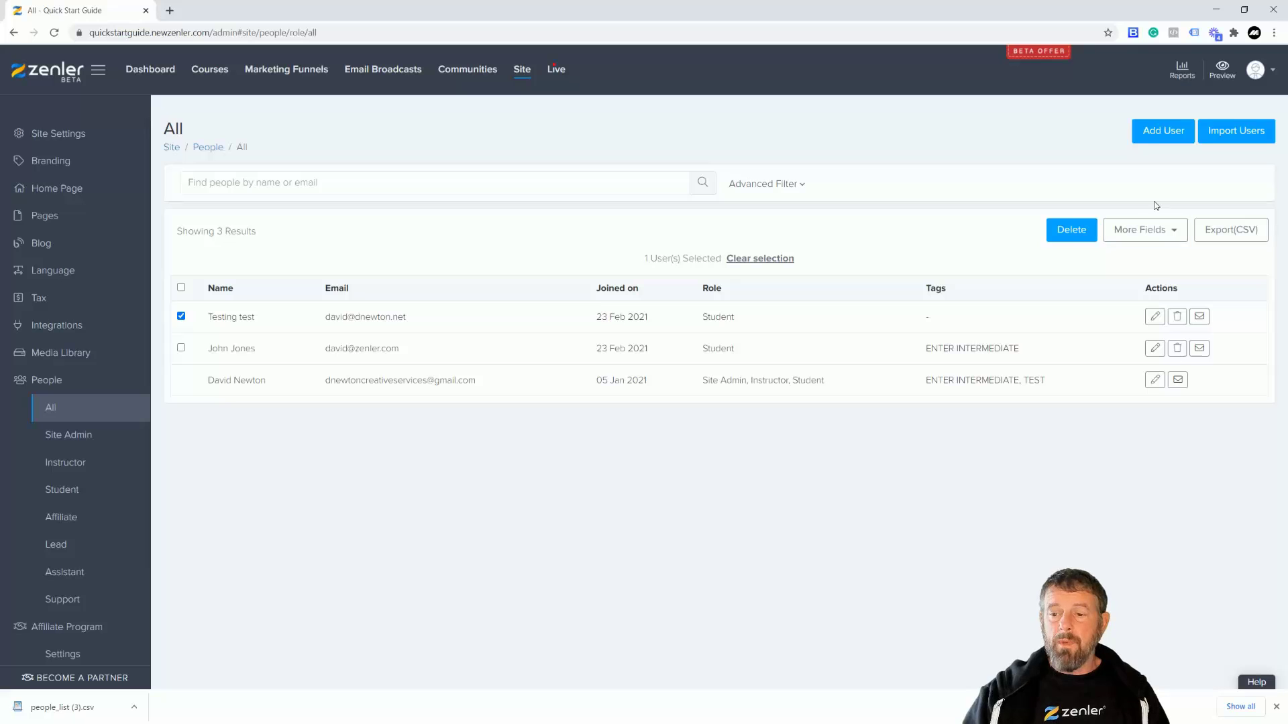
pyautogui.click(1213, 139)
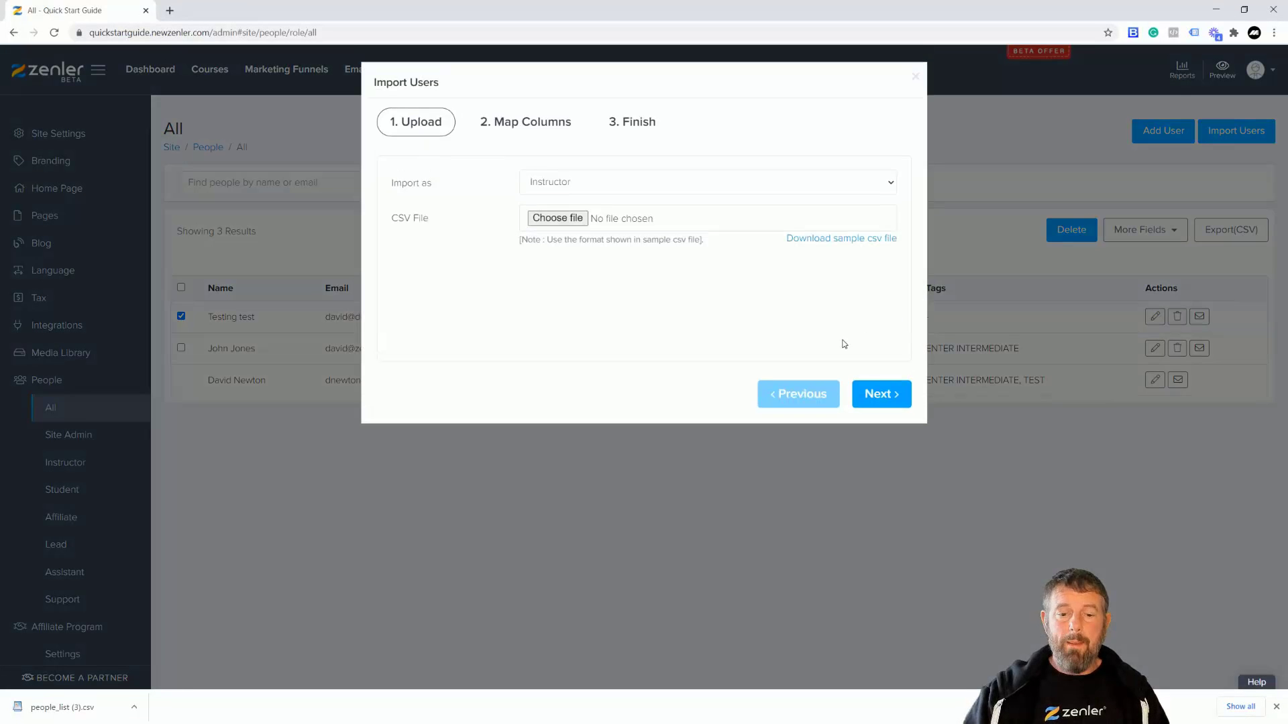
pyautogui.click(557, 220)
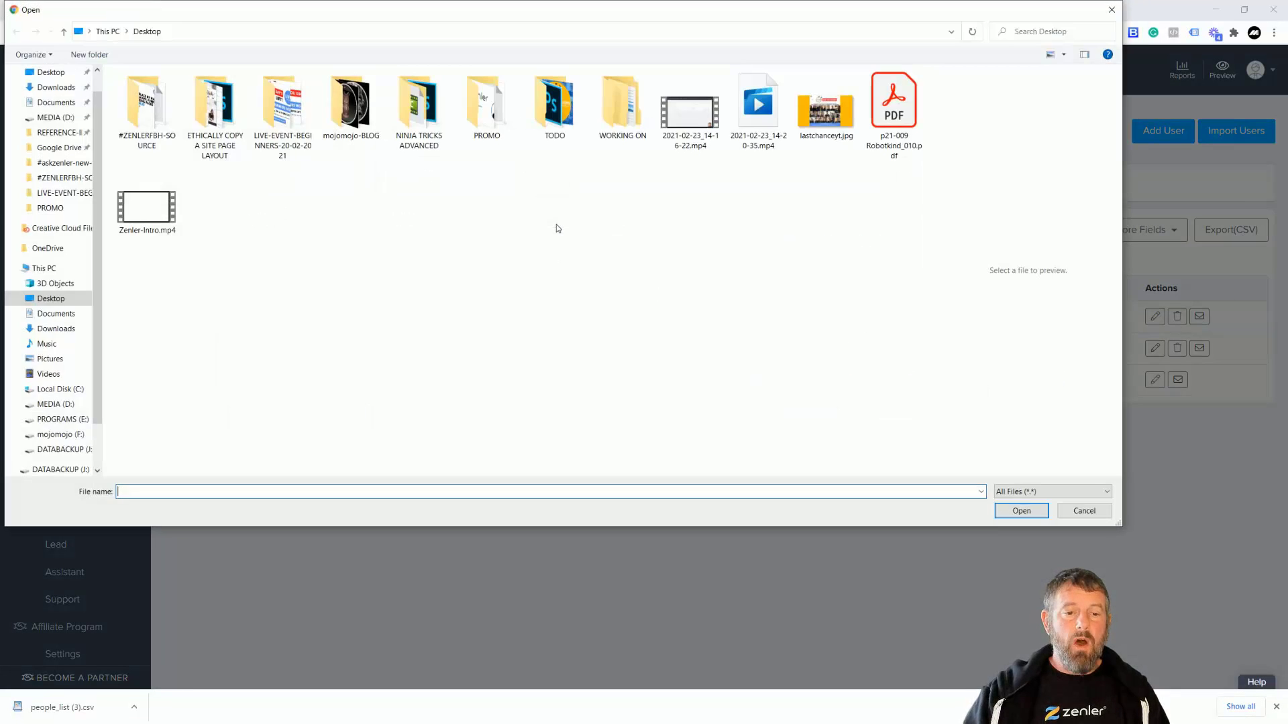
pyautogui.click(56, 329)
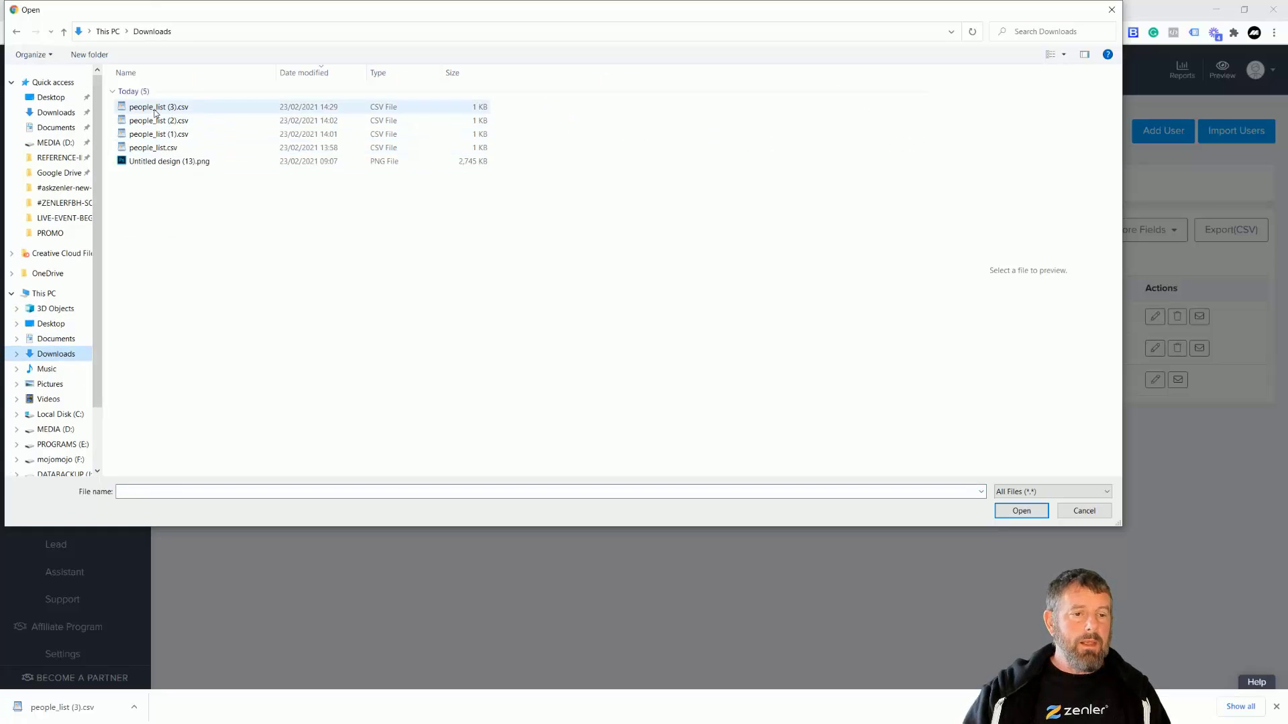
pyautogui.click(187, 107)
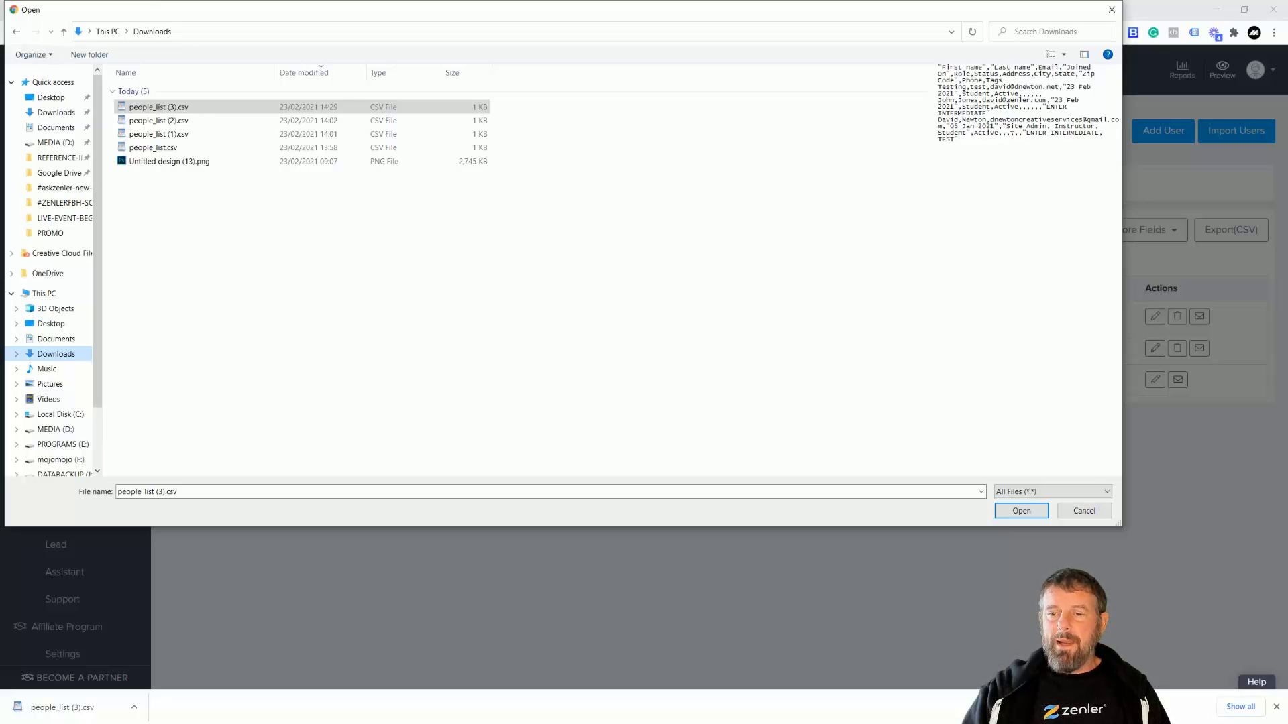
pyautogui.click(1020, 511)
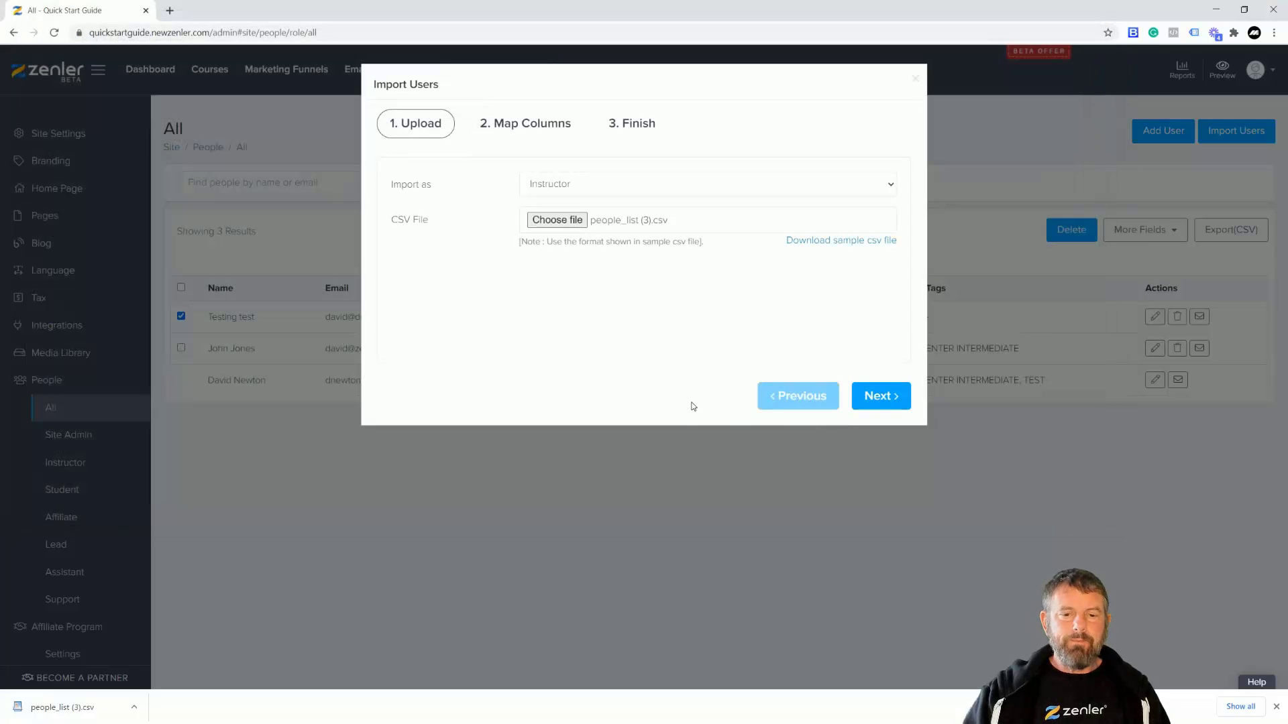
# Import the users as Student and accept the default column mapping
pyautogui.click(585, 189)
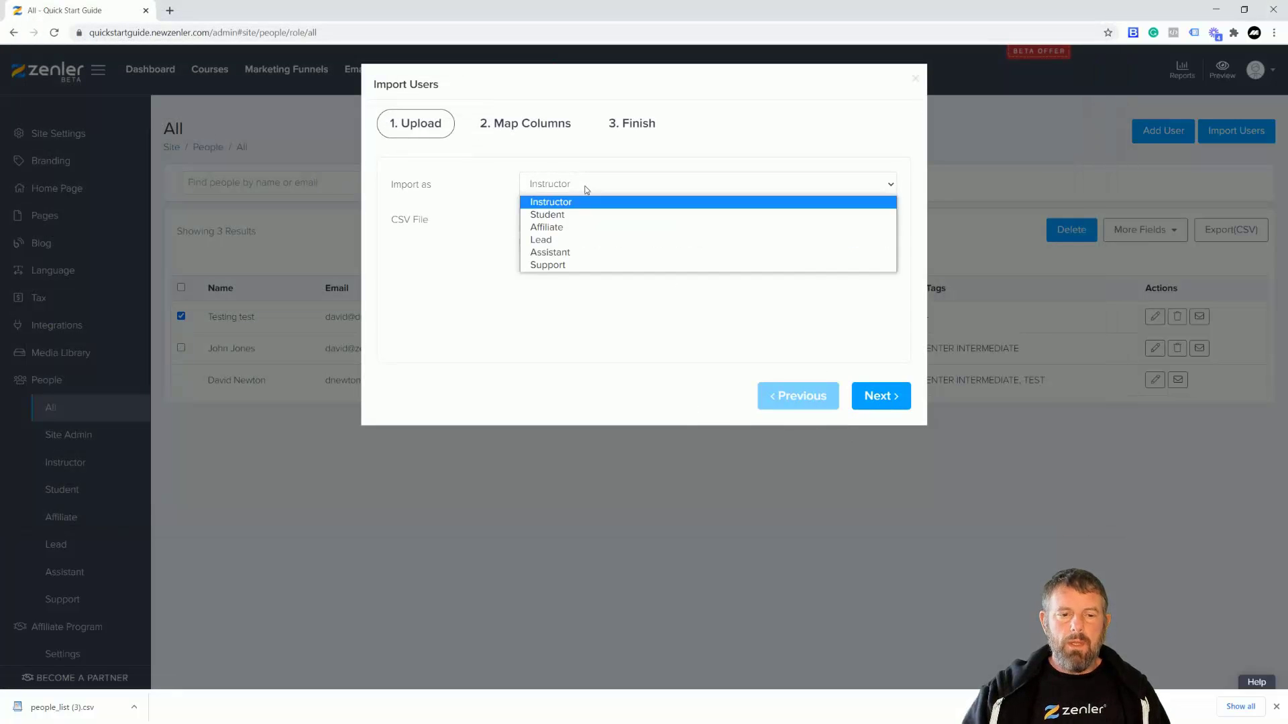
pyautogui.click(590, 215)
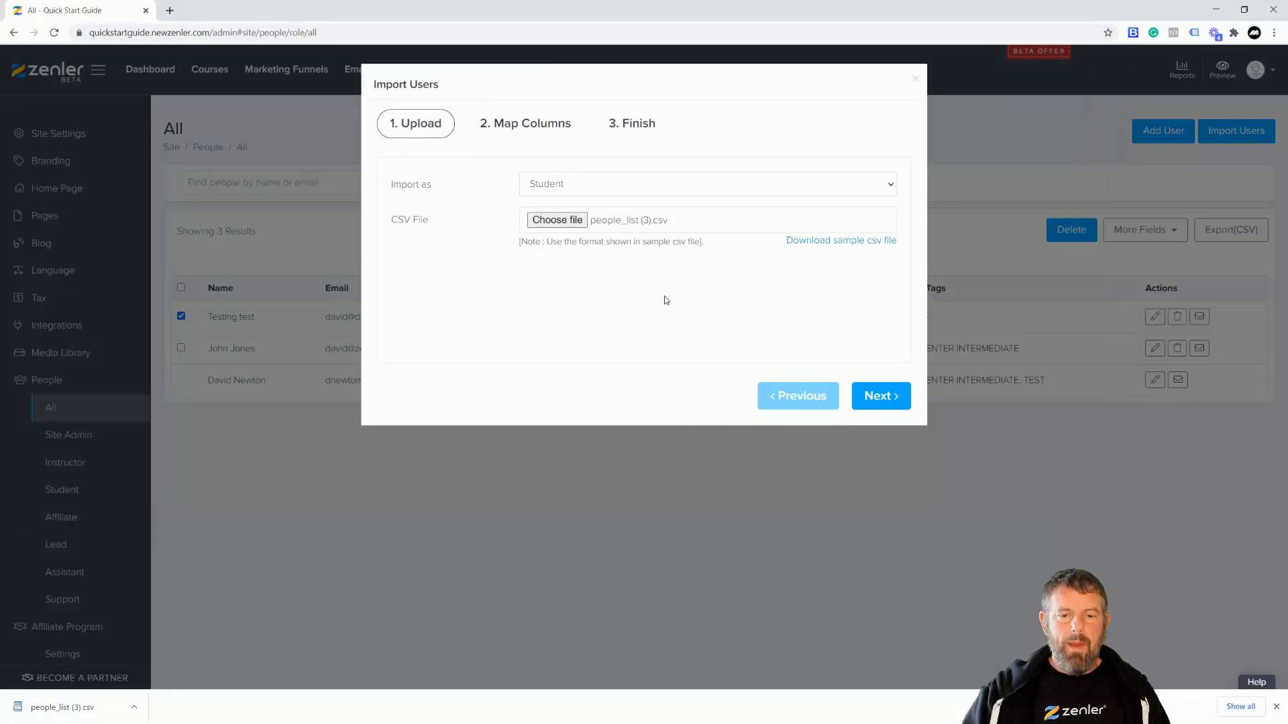
pyautogui.click(878, 399)
pyautogui.scroll(-1, 747, 496)
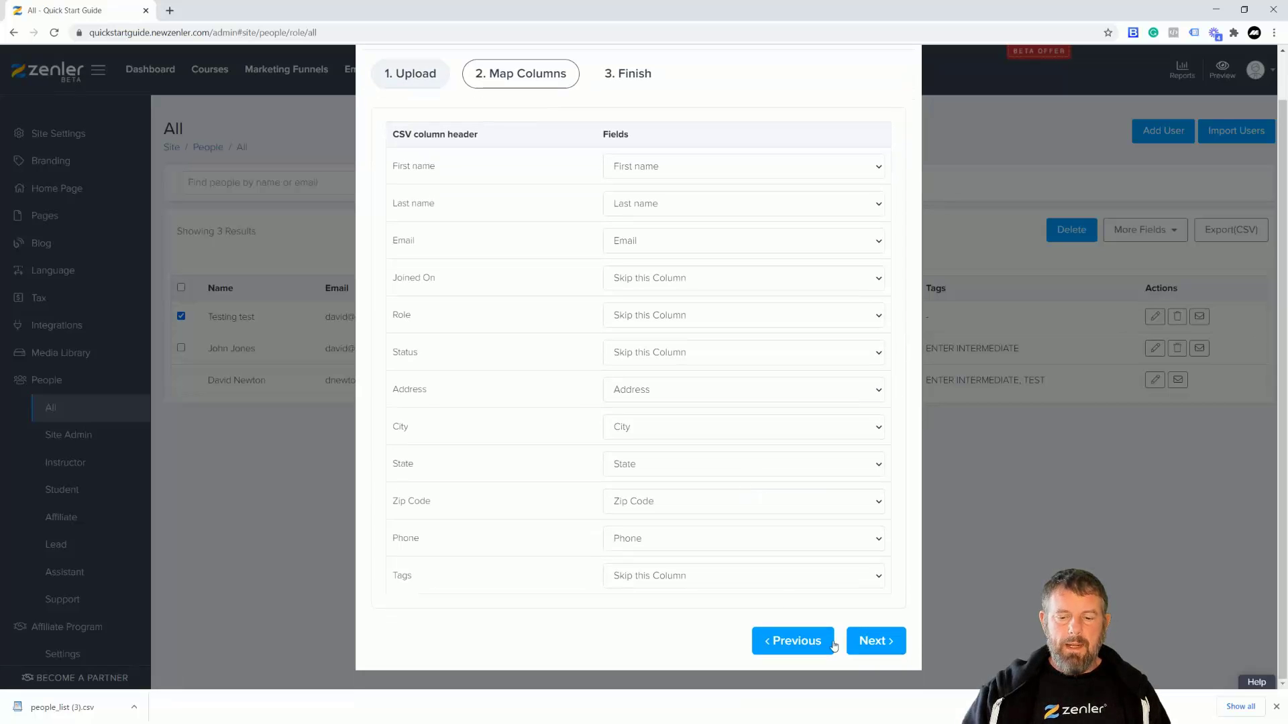
pyautogui.click(874, 638)
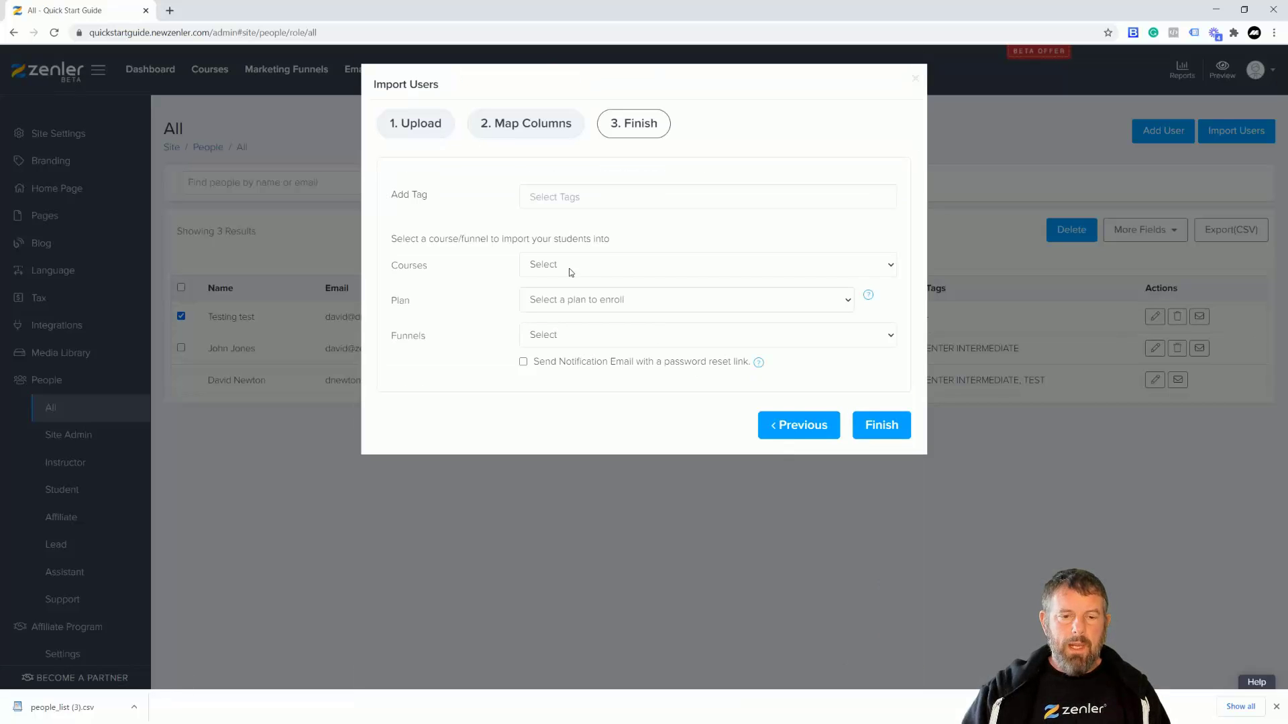
# Enroll the imported students in Intermediate Guide to Zenler with the INTERMEDIATE GUIDE plan and finish the import
pyautogui.click(547, 270)
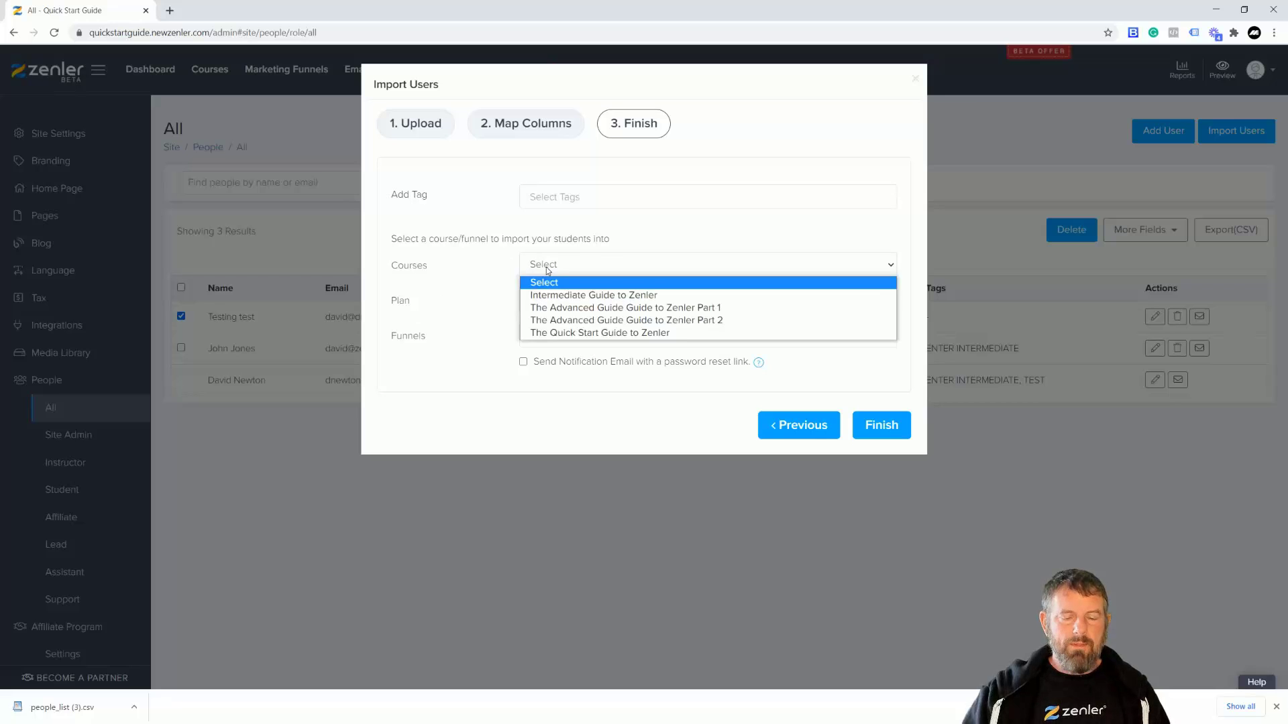
pyautogui.click(544, 297)
pyautogui.click(554, 299)
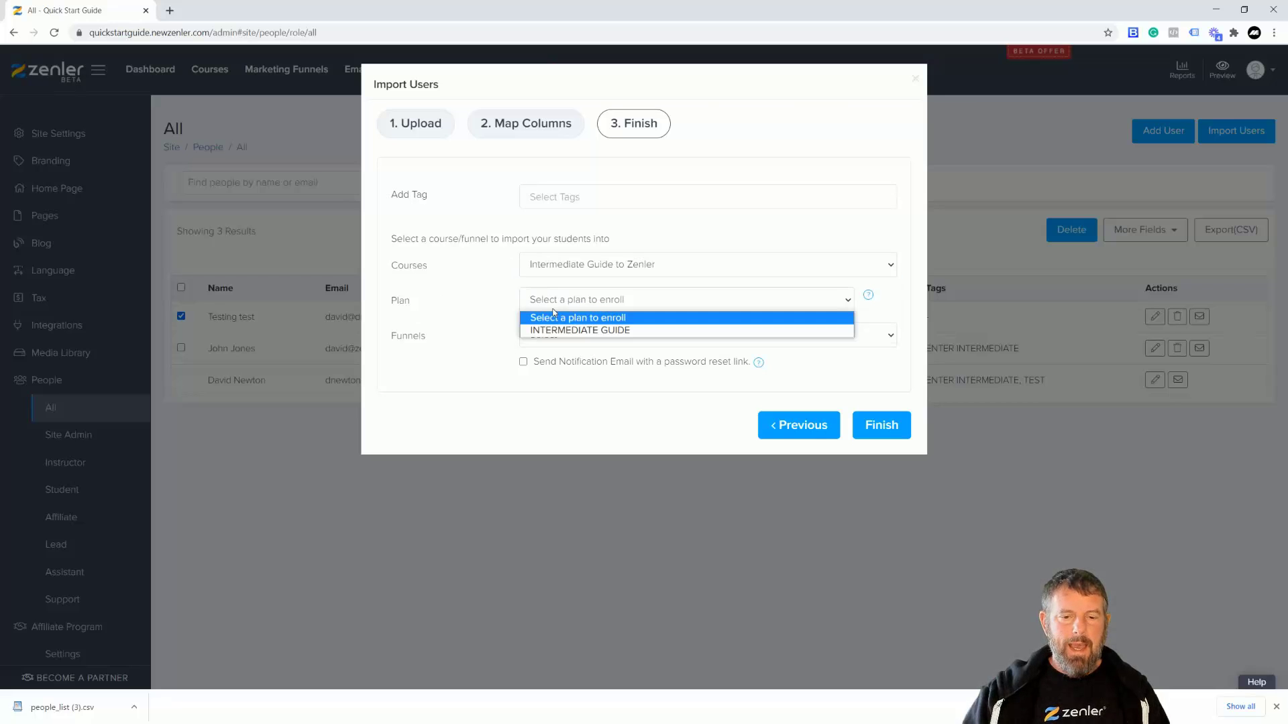
pyautogui.click(550, 330)
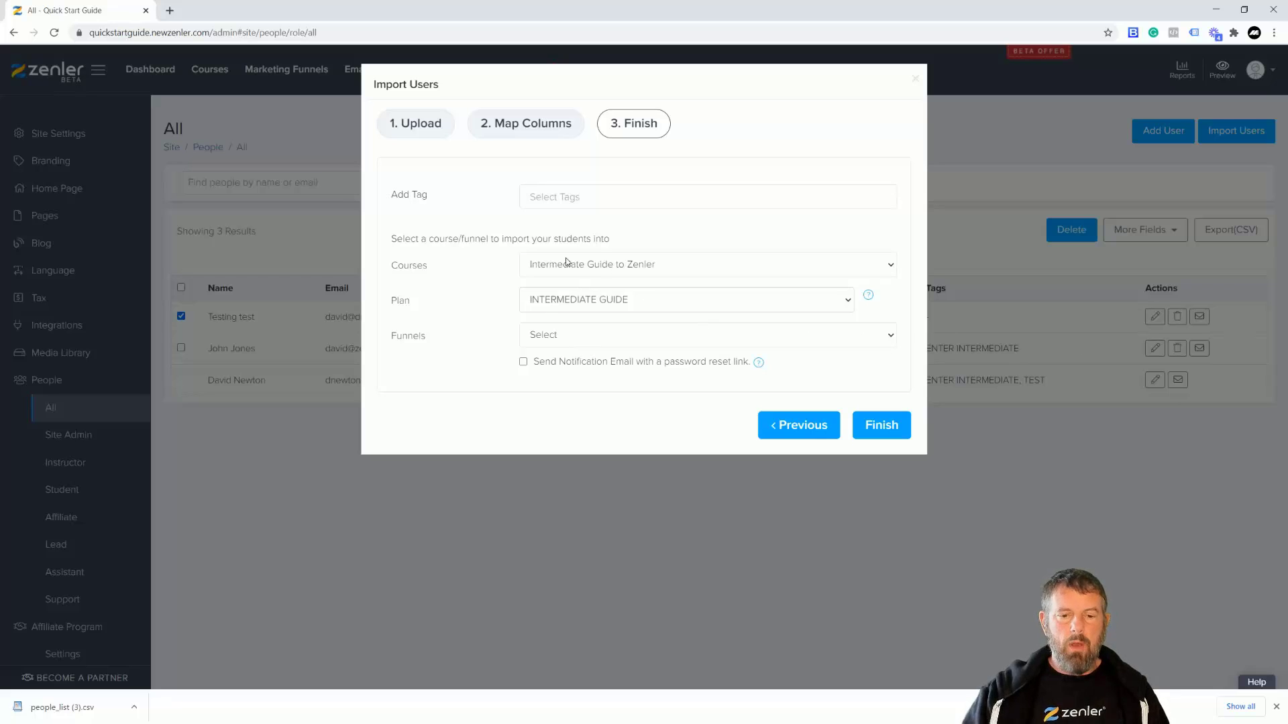
pyautogui.click(879, 429)
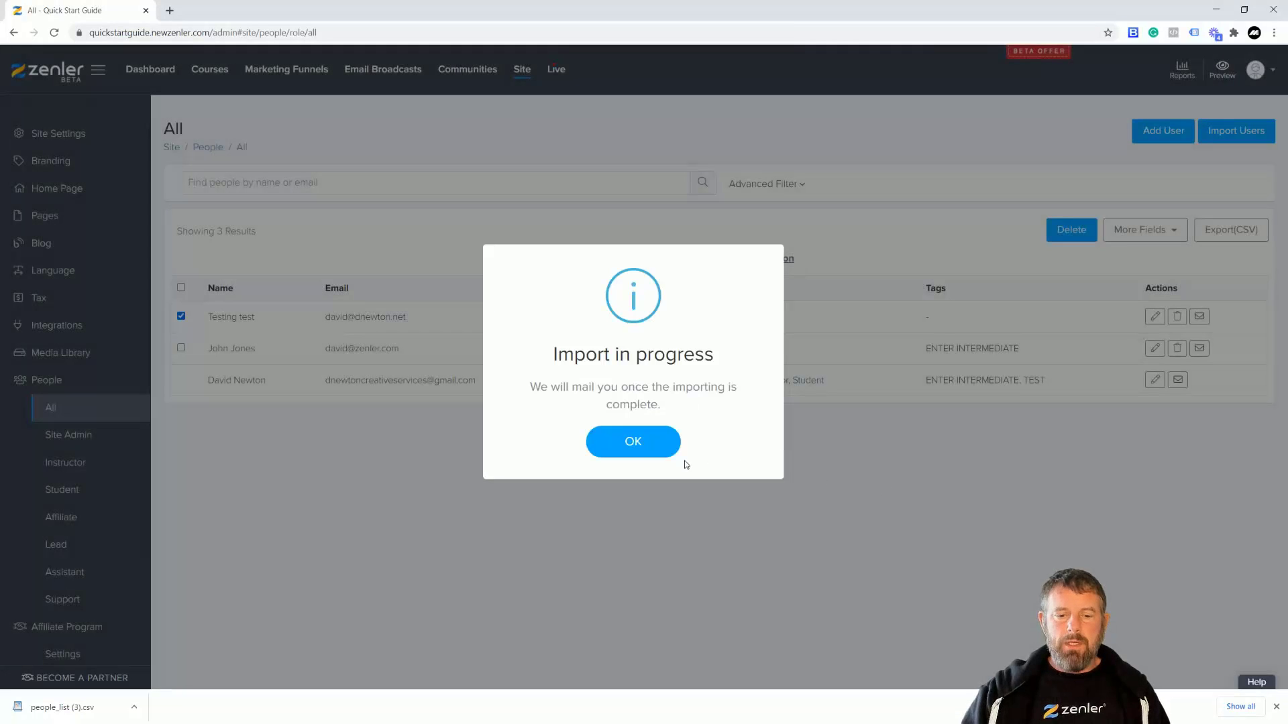
pyautogui.click(629, 444)
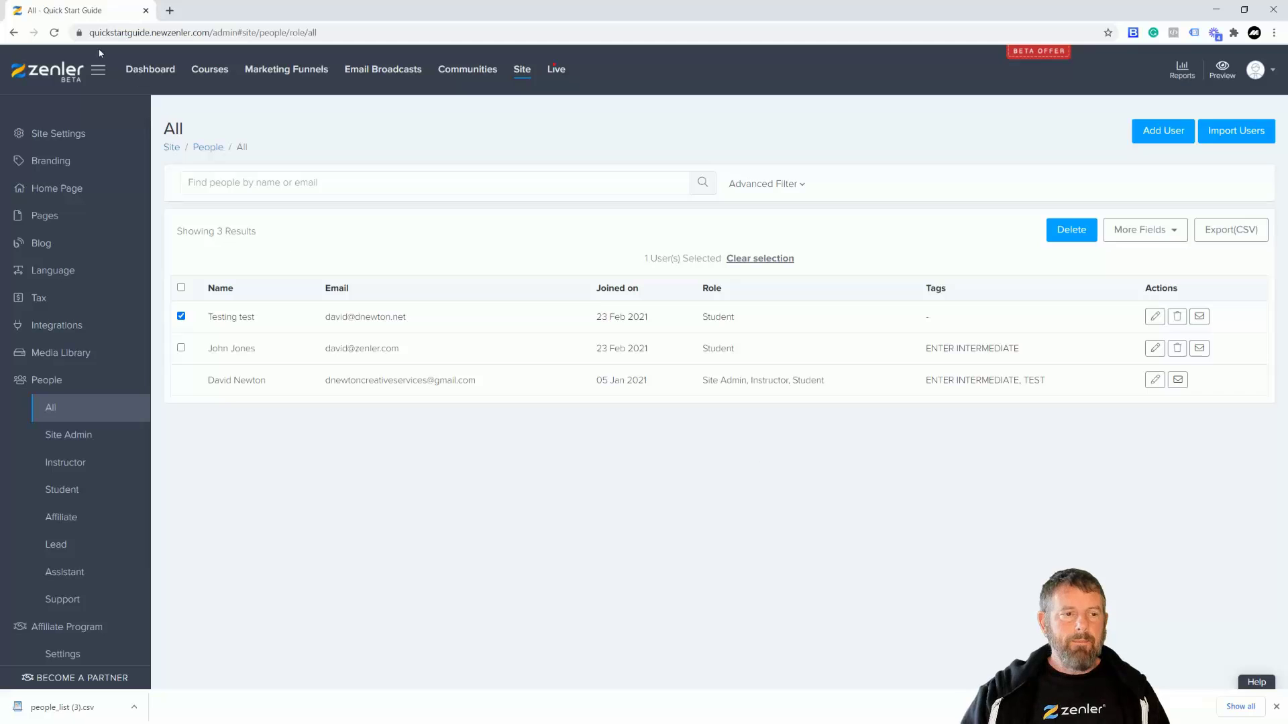
# Reload the people list and check the imported test student's tags
pyautogui.click(54, 32)
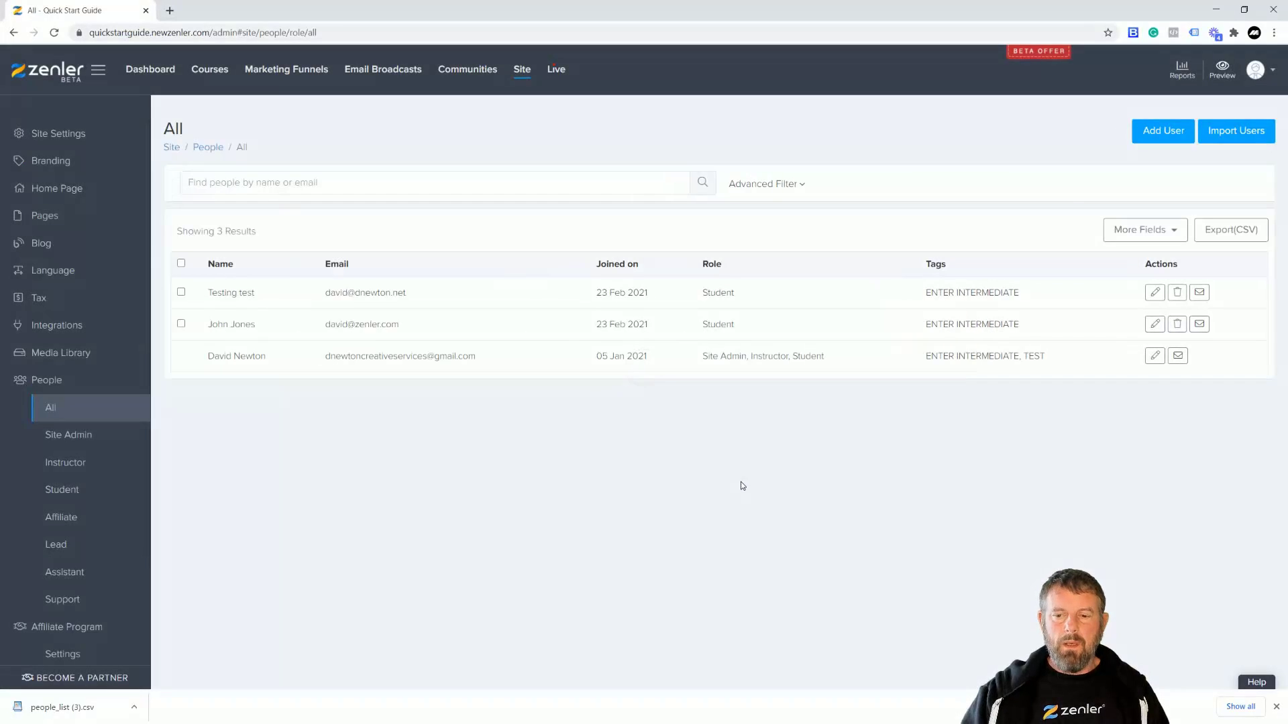
pyautogui.moveTo(923, 295); pyautogui.dragTo(1049, 301)
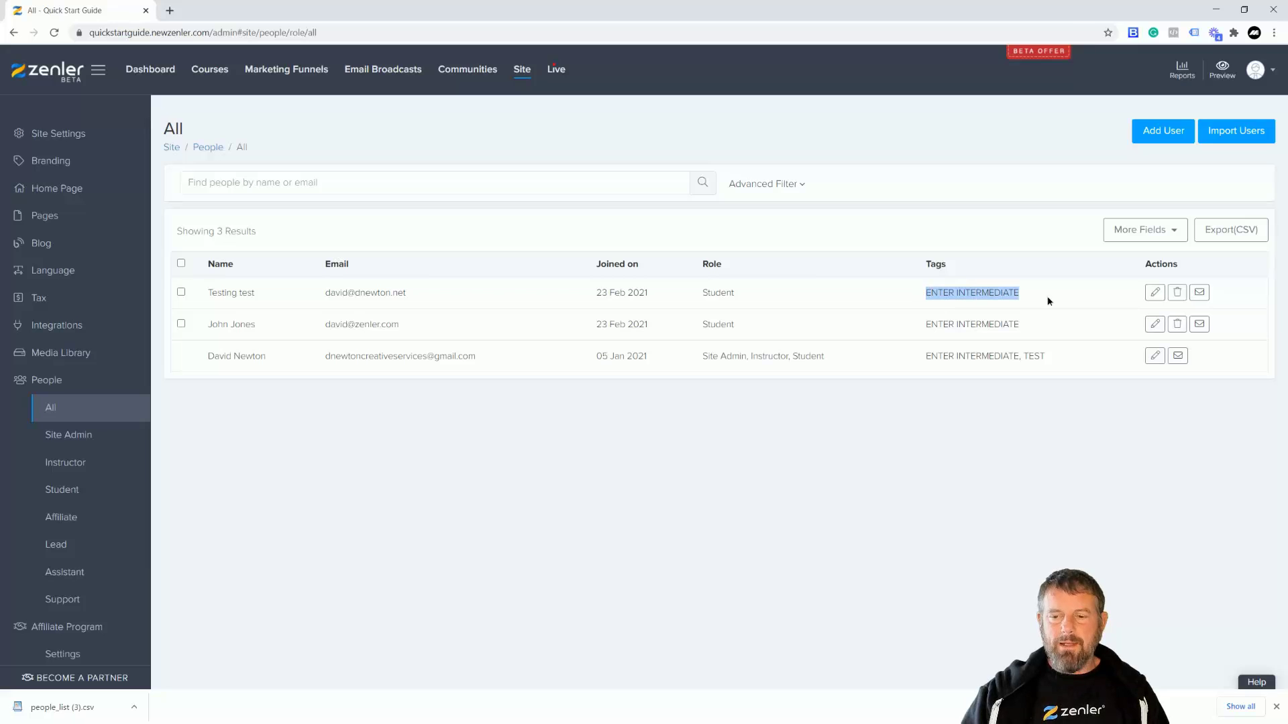
pyautogui.click(831, 530)
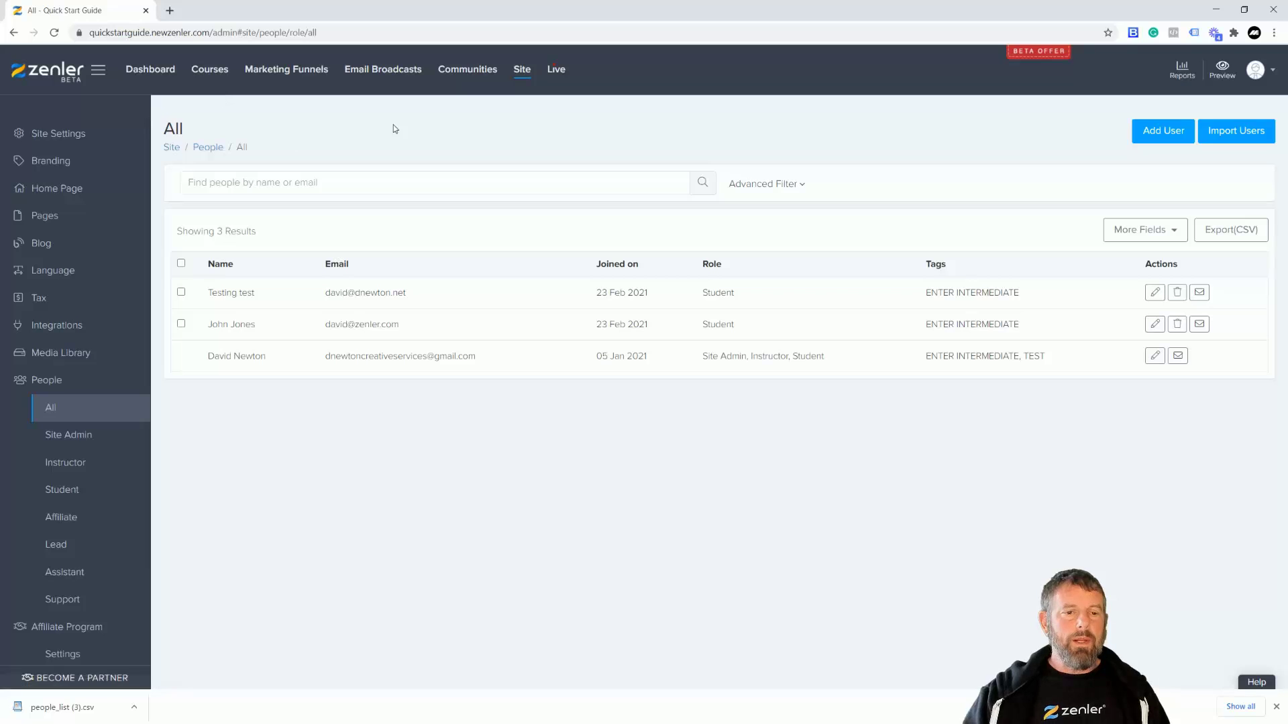
# Copy the newest test student's ENTER INTERMEDIATE tag text from the people list
pyautogui.click(302, 78)
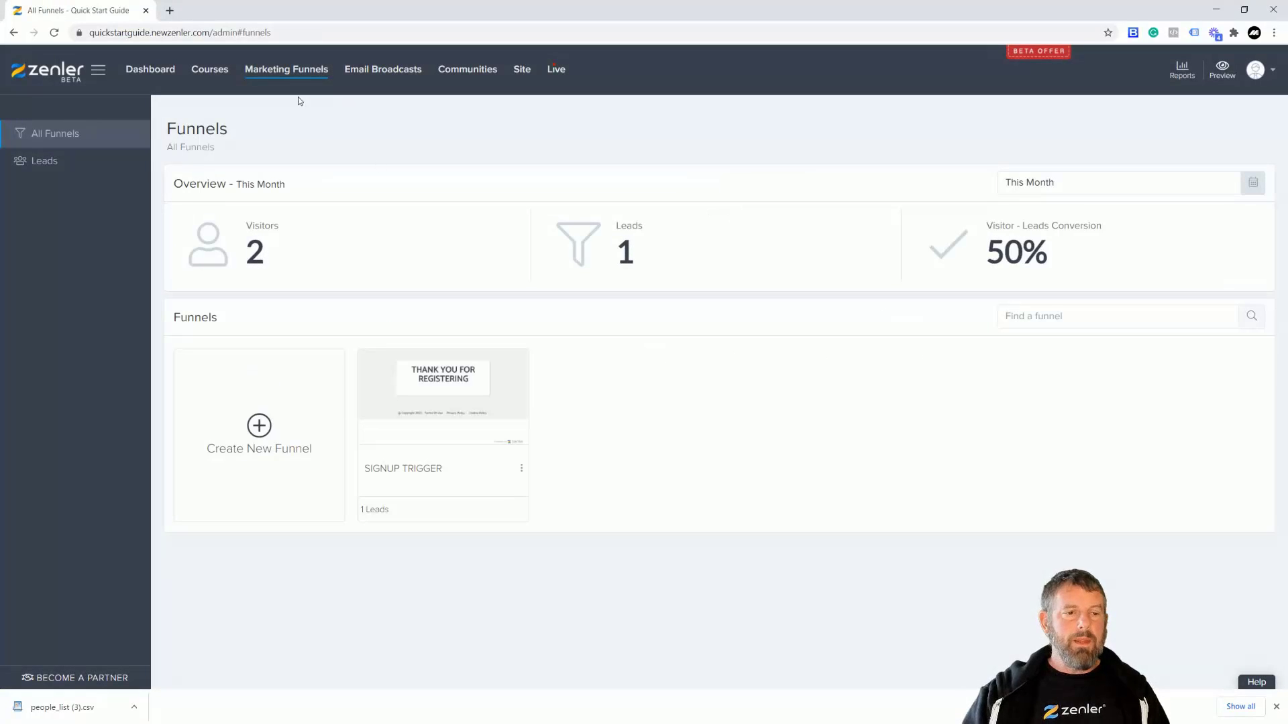
pyautogui.click(14, 33)
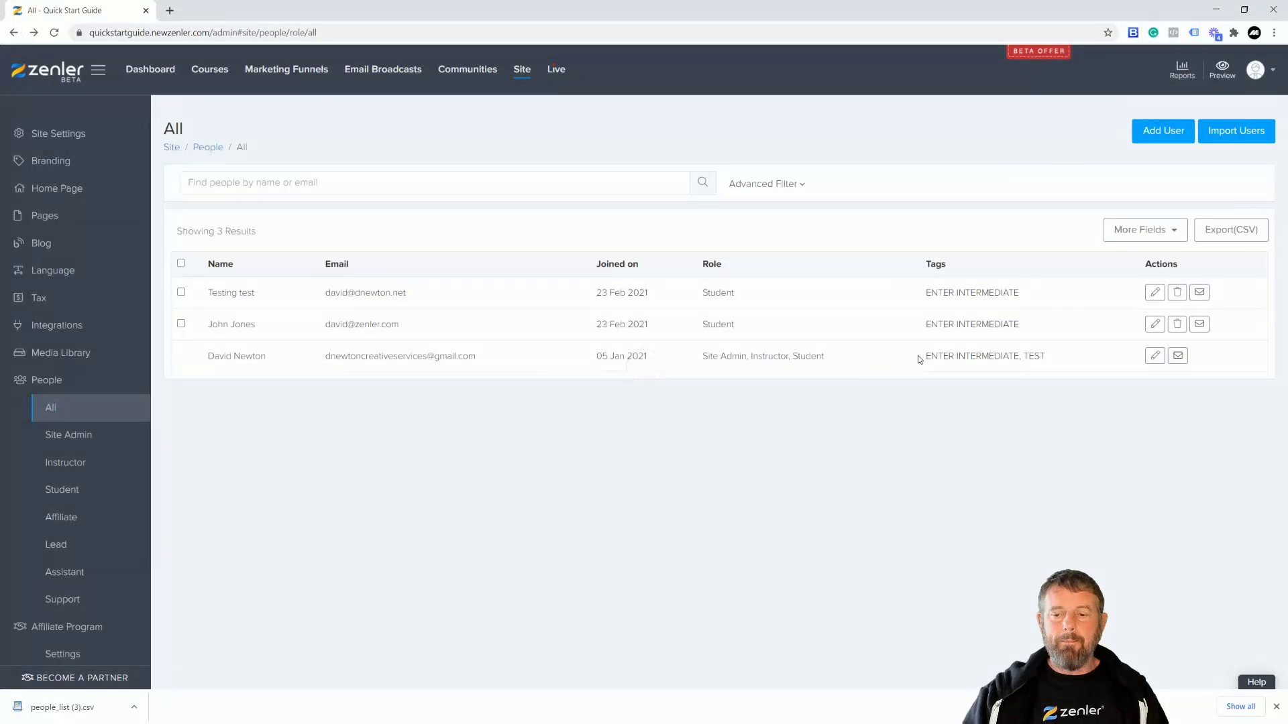
pyautogui.moveTo(1033, 296); pyautogui.dragTo(926, 293)
pyautogui.hotkey('ctrl', 'c')
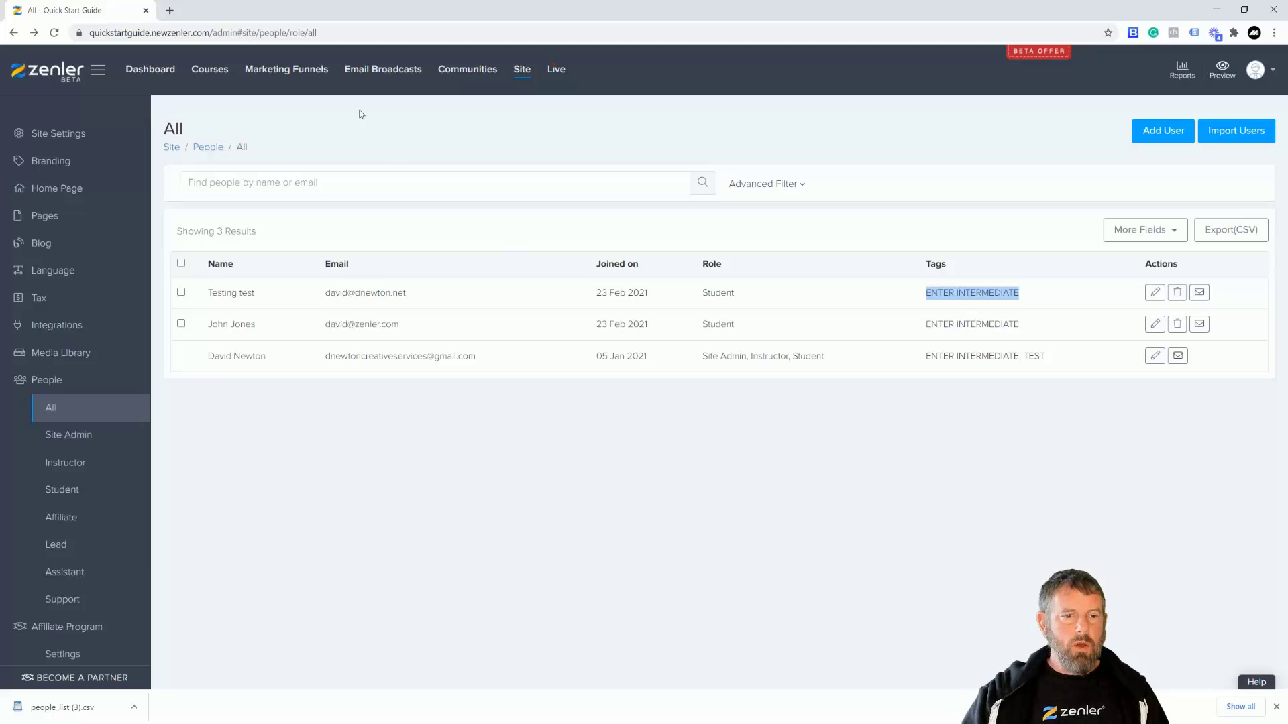
# Delete the THANK YOU PAGE step from the SIGNUP TRIGGER marketing funnel
pyautogui.click(282, 71)
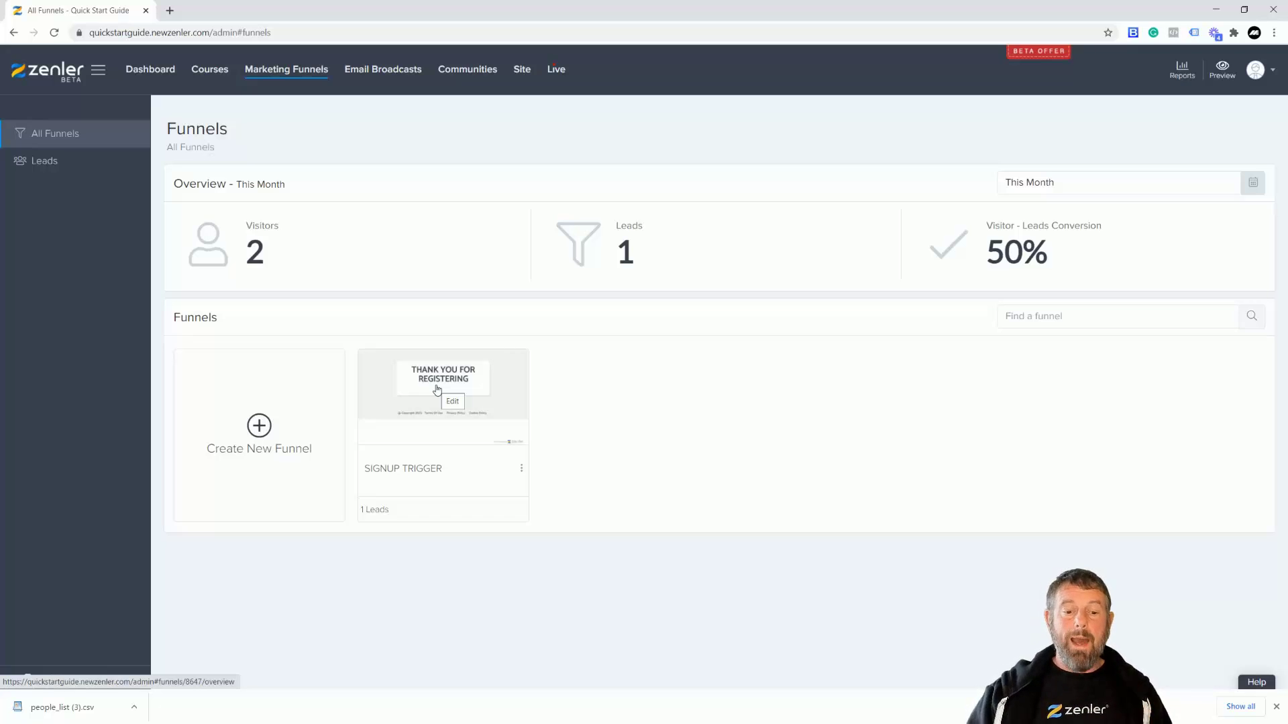
pyautogui.click(489, 381)
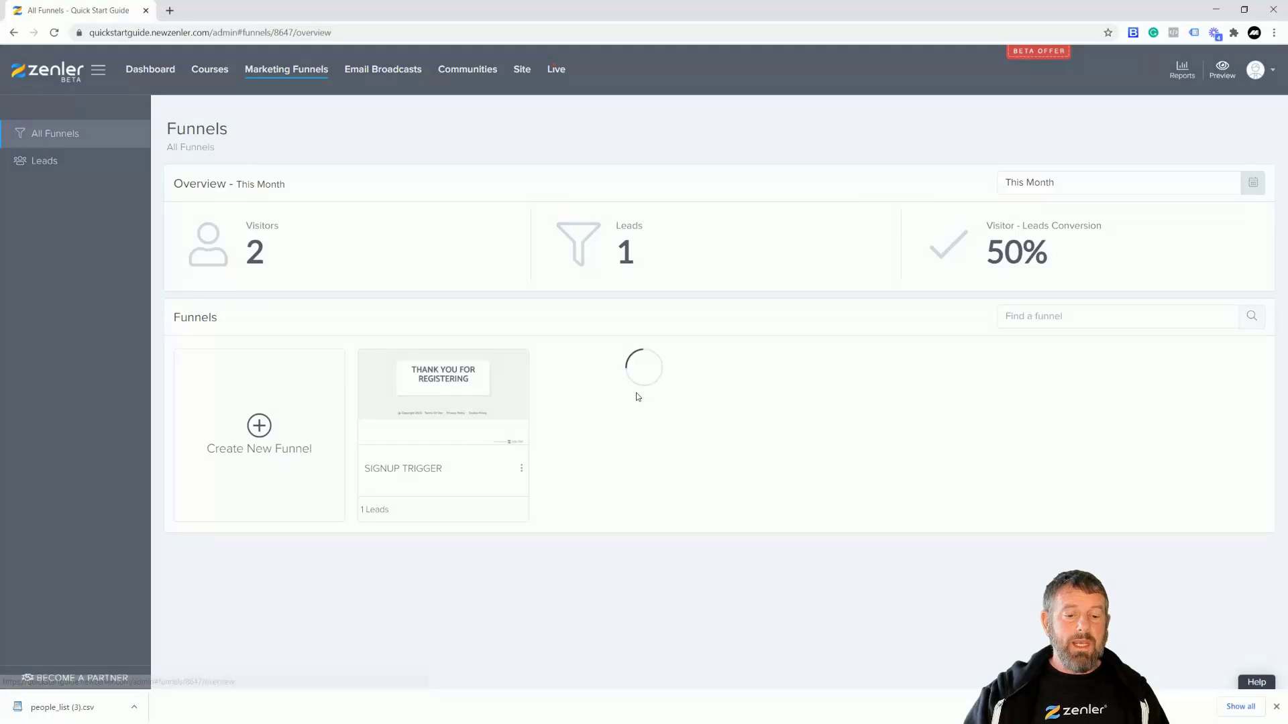
pyautogui.click(228, 180)
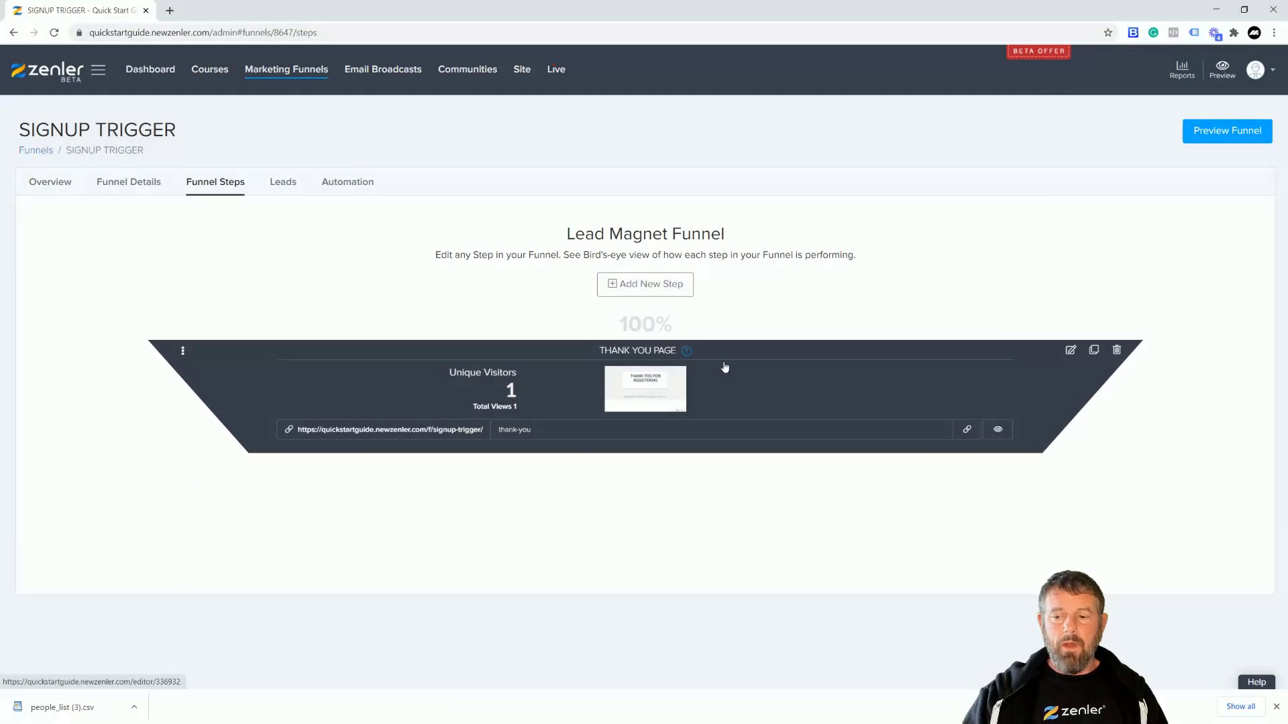
pyautogui.click(1116, 350)
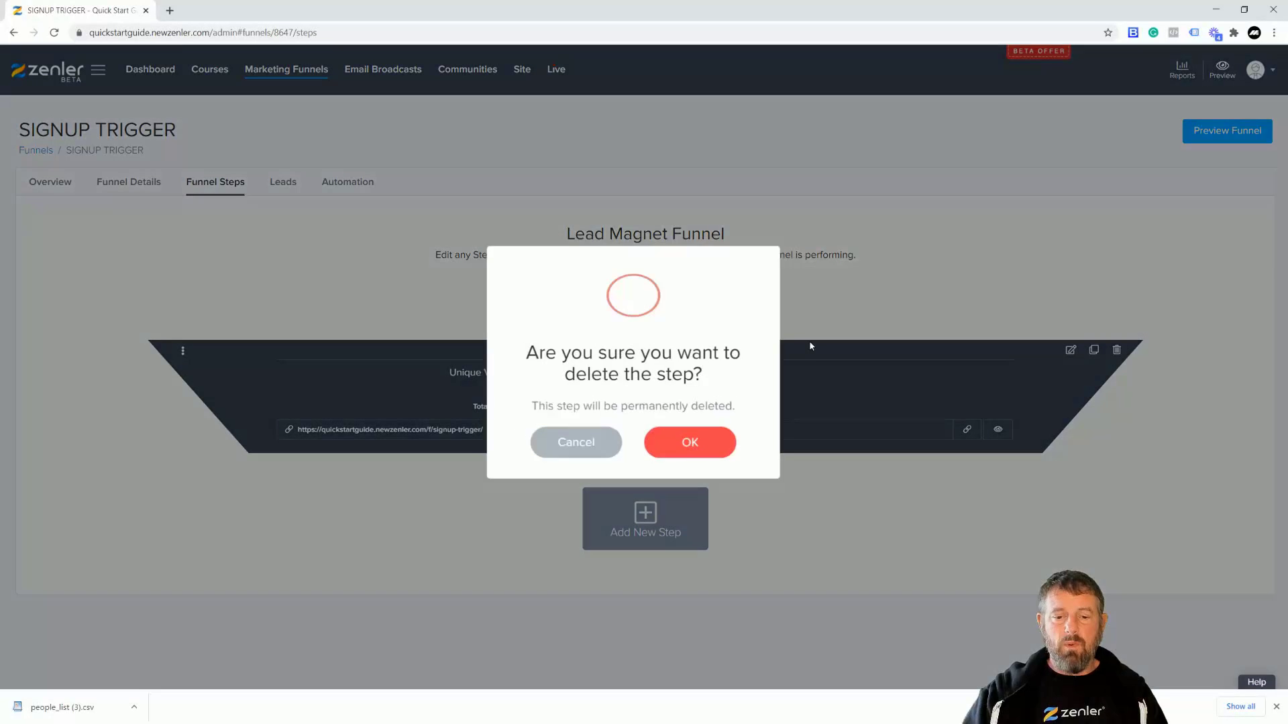
pyautogui.click(681, 452)
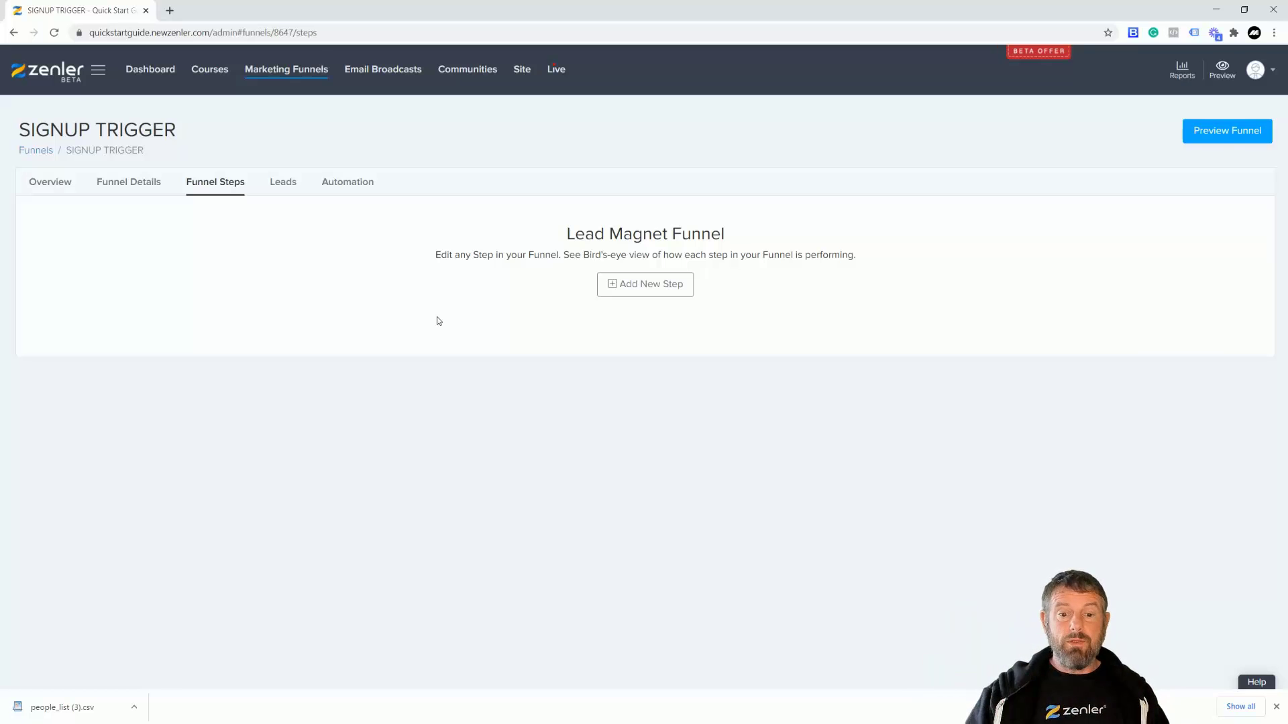
# Show the SIGNUP TRIGGER funnel's automation rules and expand the Email Drip Sequence actions
pyautogui.click(352, 190)
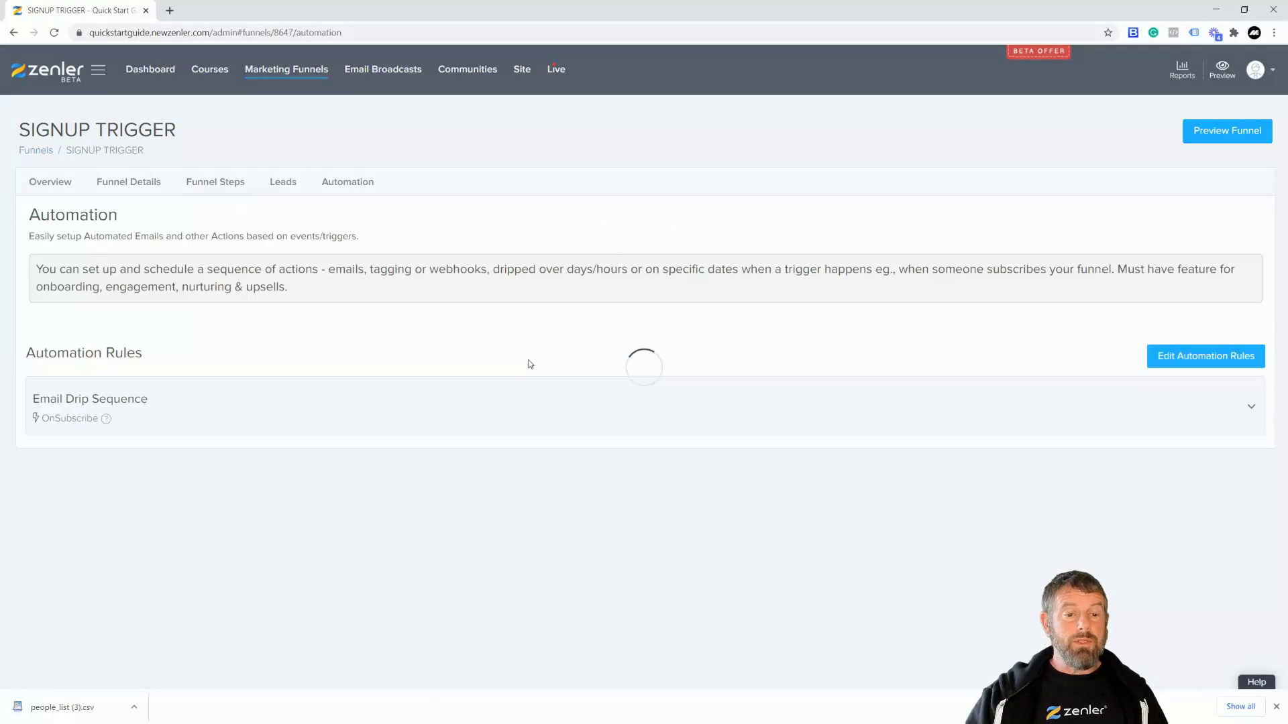
pyautogui.click(195, 410)
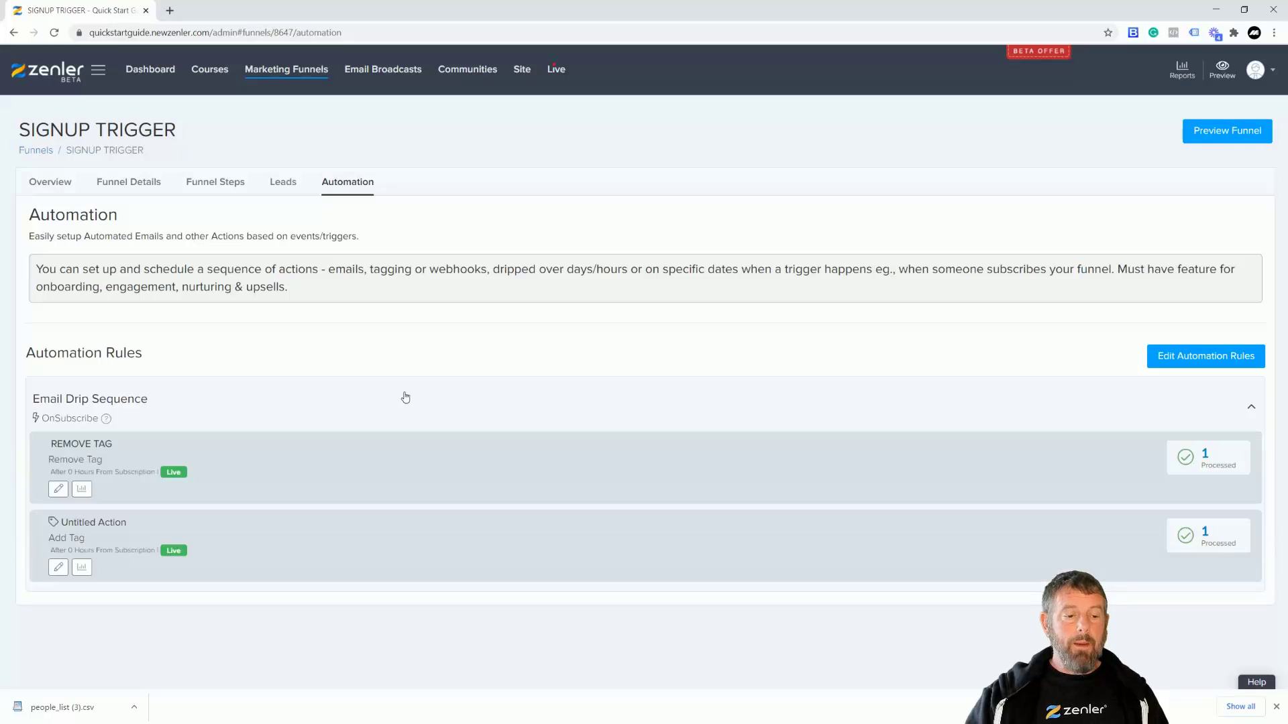
# Open the Email Drip Sequence actions for editing and delete the untitled Add Tag action
pyautogui.click(57, 489)
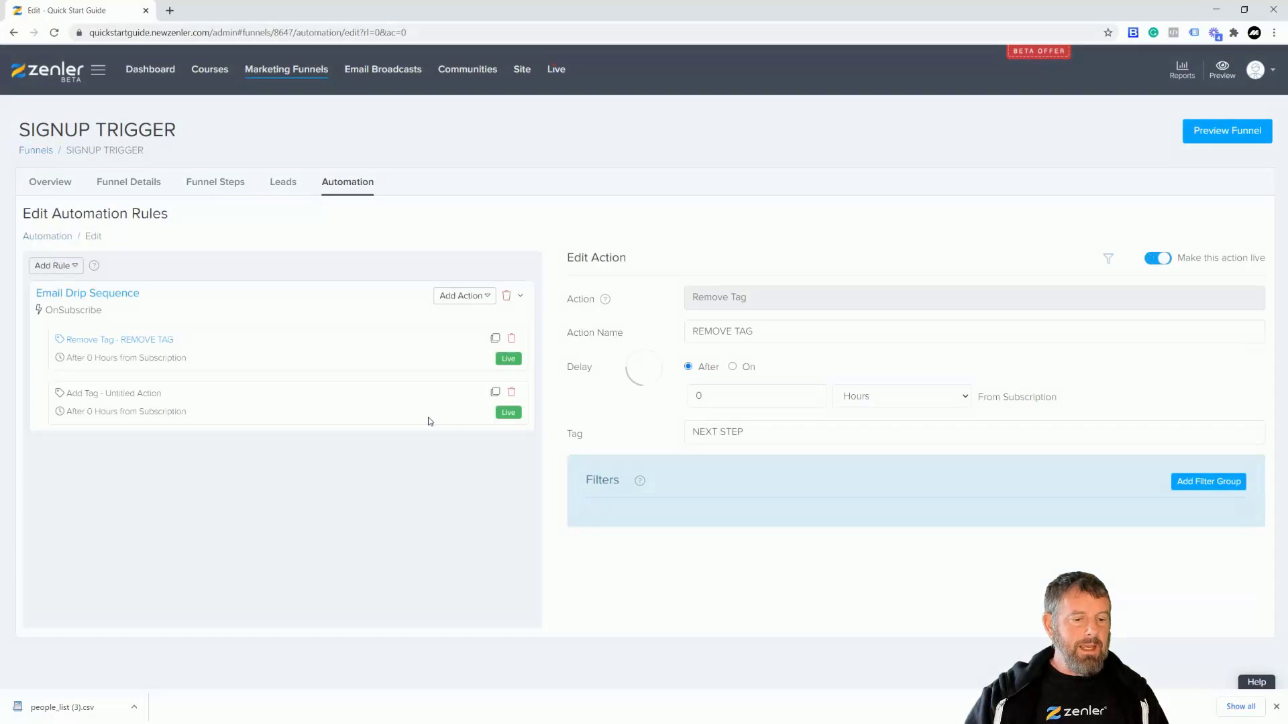
pyautogui.click(511, 393)
pyautogui.click(677, 436)
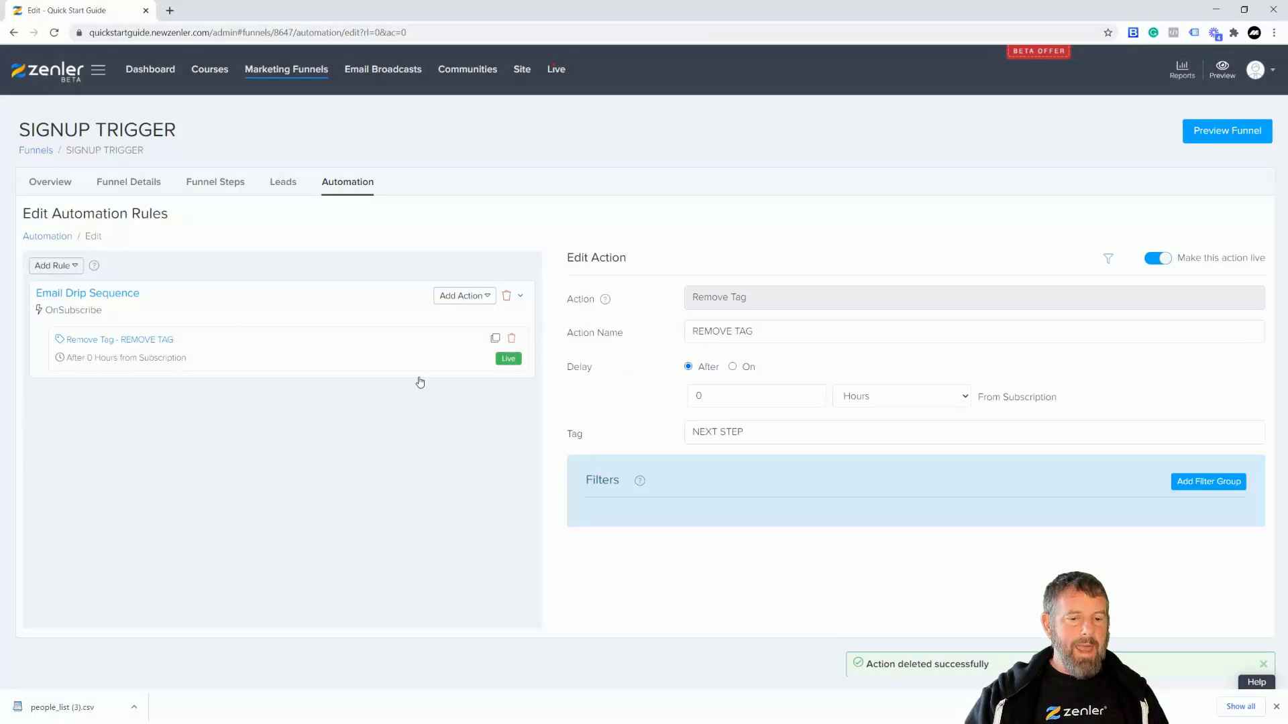
# Set the REMOVE TAG action's tag to ENTER INTERMEDIATE and save it without applying the change to existing leads
pyautogui.moveTo(749, 432); pyautogui.dragTo(593, 434)
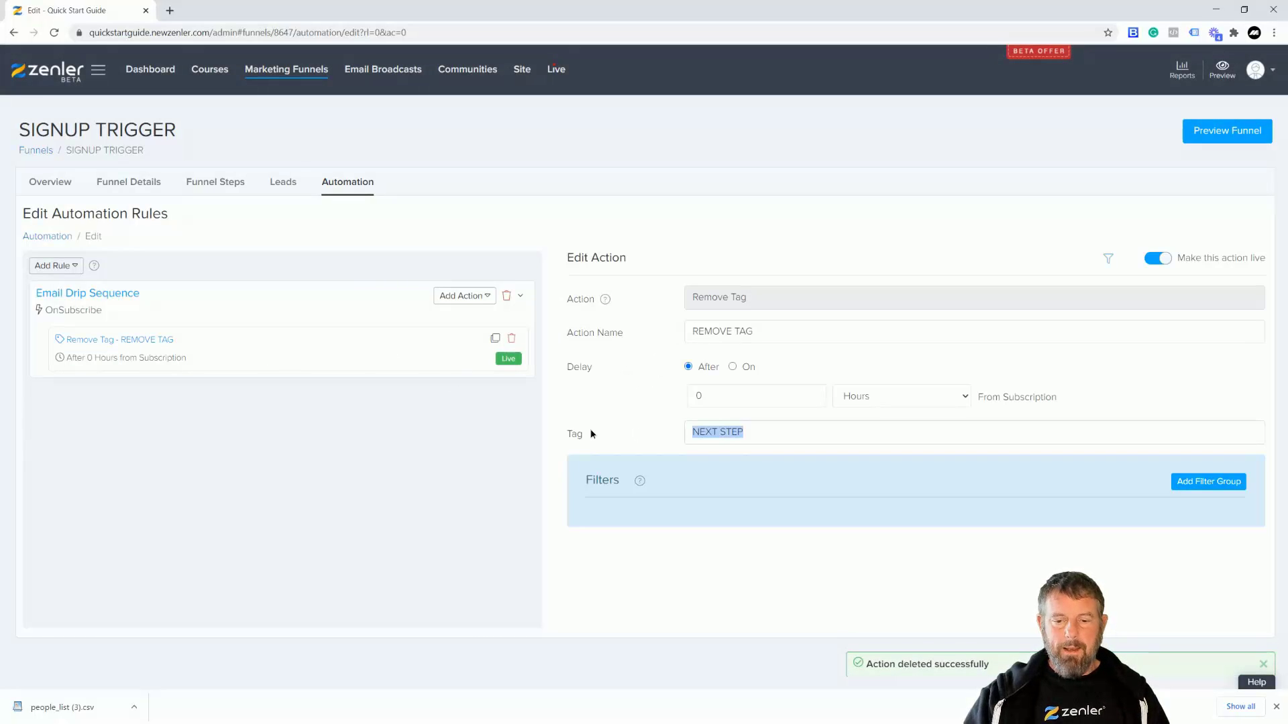
pyautogui.hotkey('ctrl', 'v')
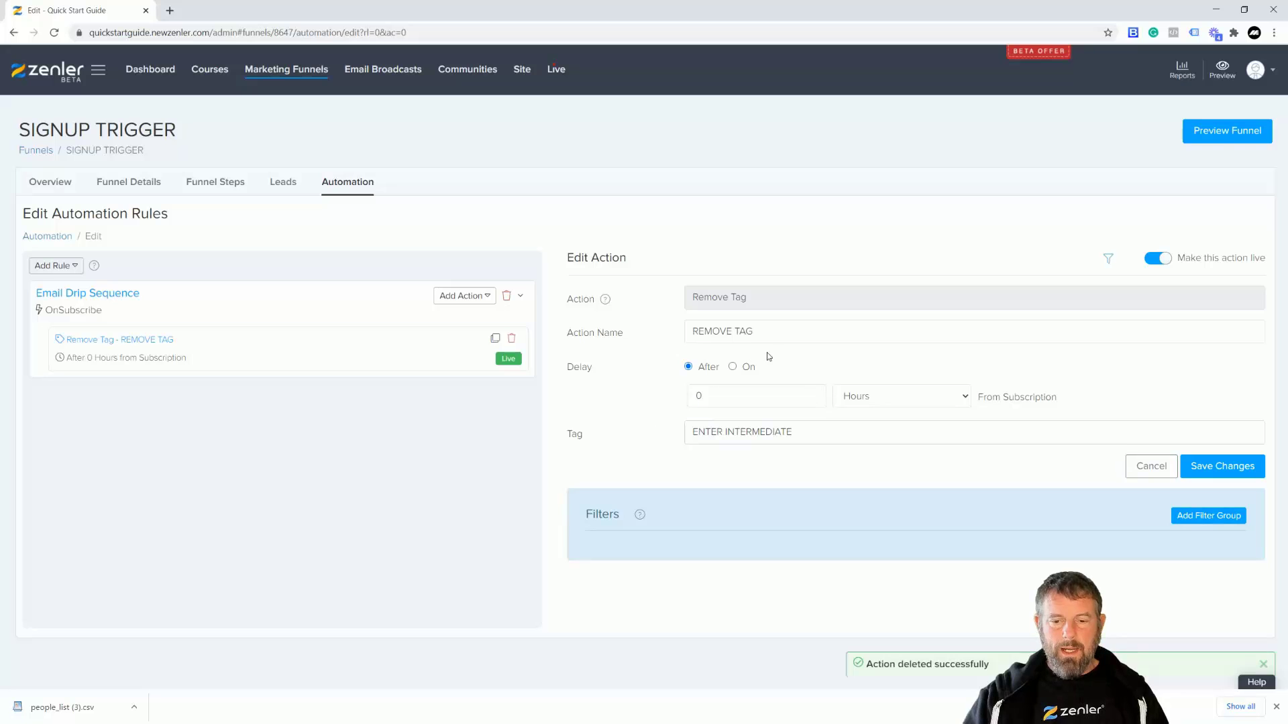
pyautogui.click(1212, 472)
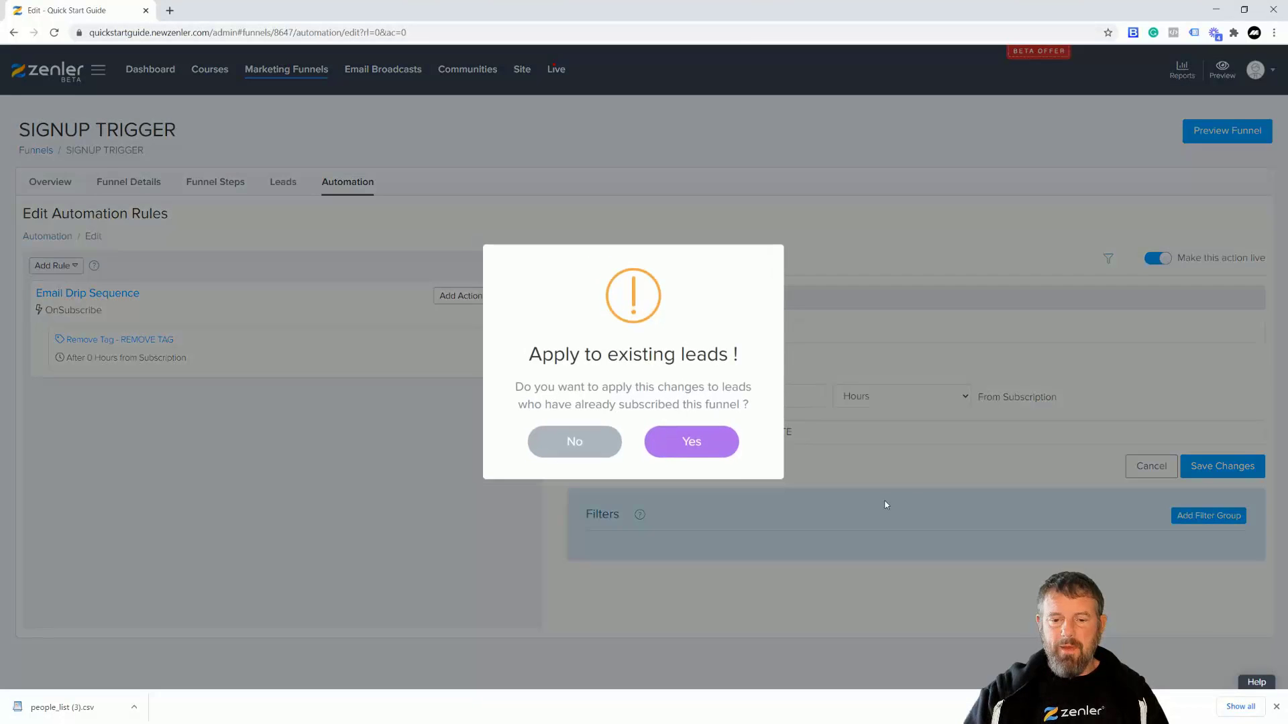
pyautogui.click(588, 447)
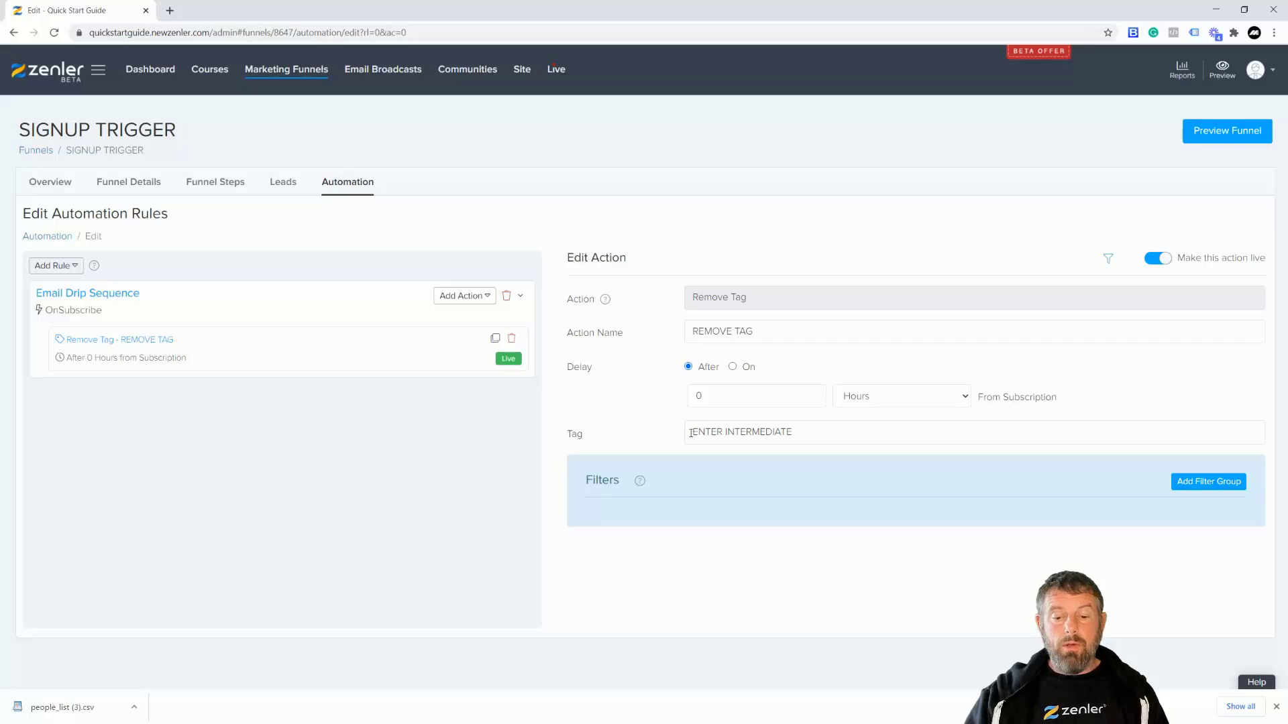
pyautogui.moveTo(690, 433); pyautogui.dragTo(823, 437)
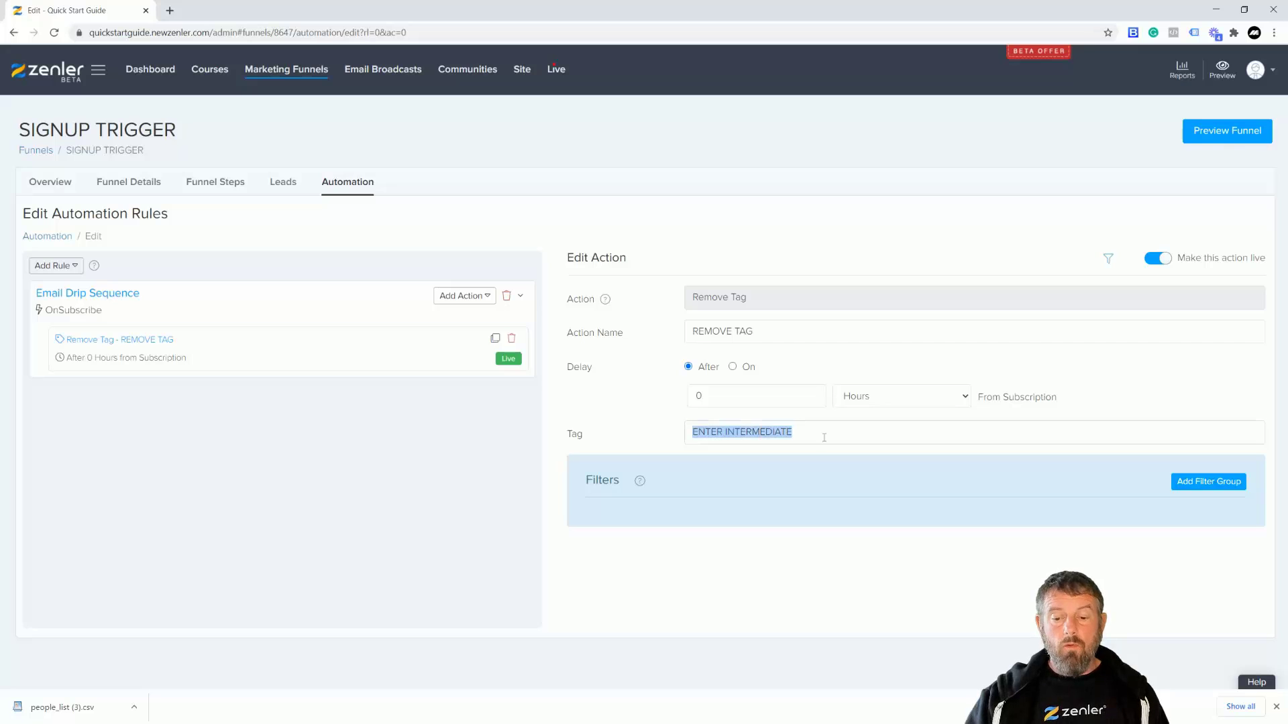
pyautogui.click(523, 453)
pyautogui.click(488, 297)
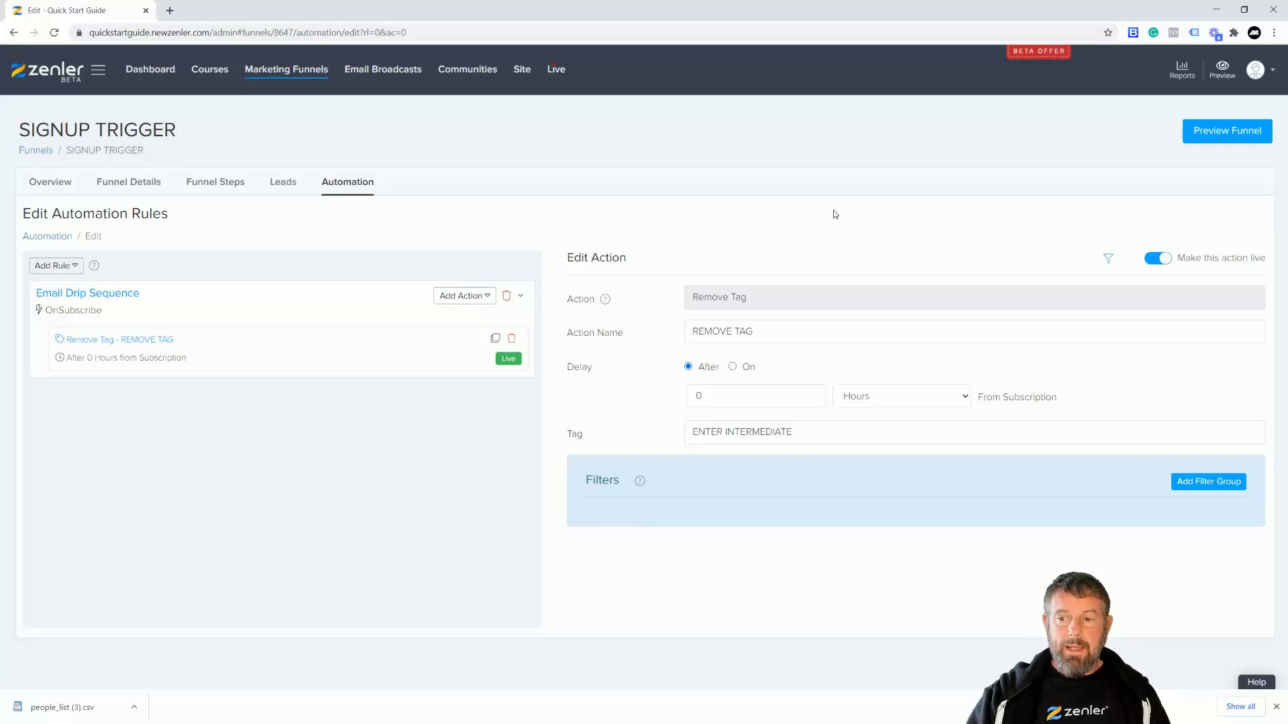
# Show all people registered on the site and export the full list as a CSV file
pyautogui.click(522, 70)
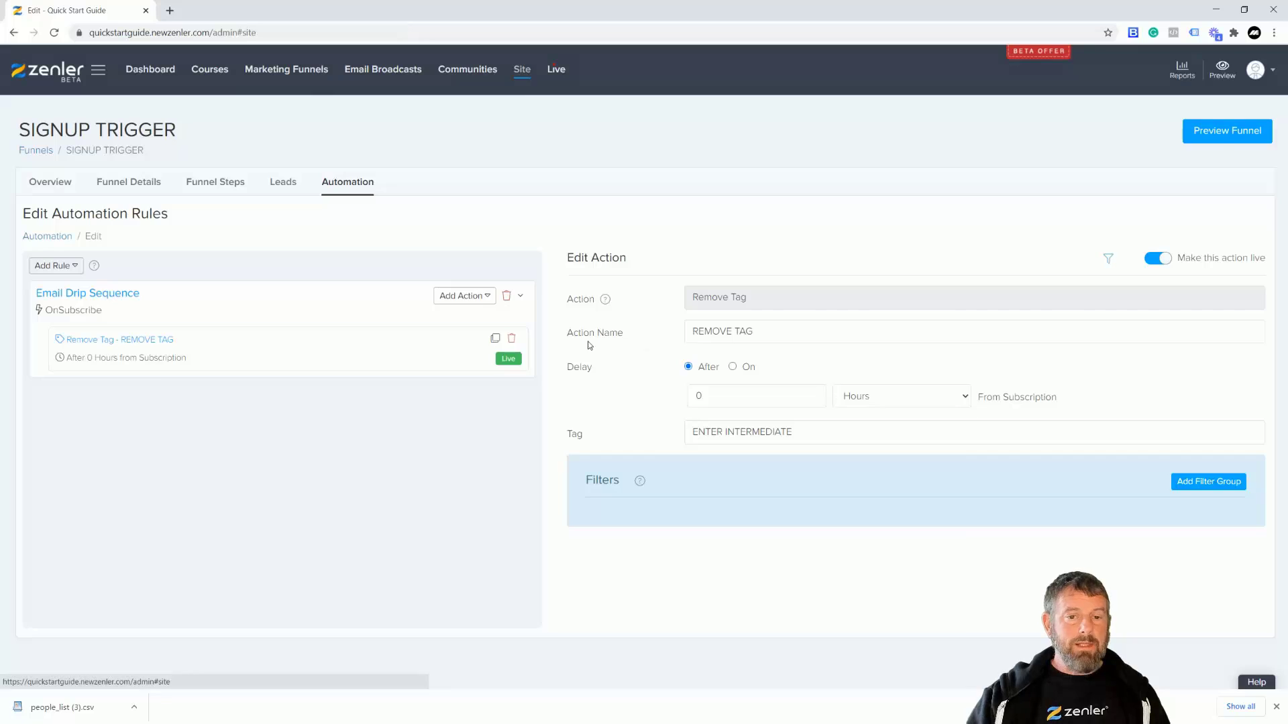
pyautogui.click(69, 413)
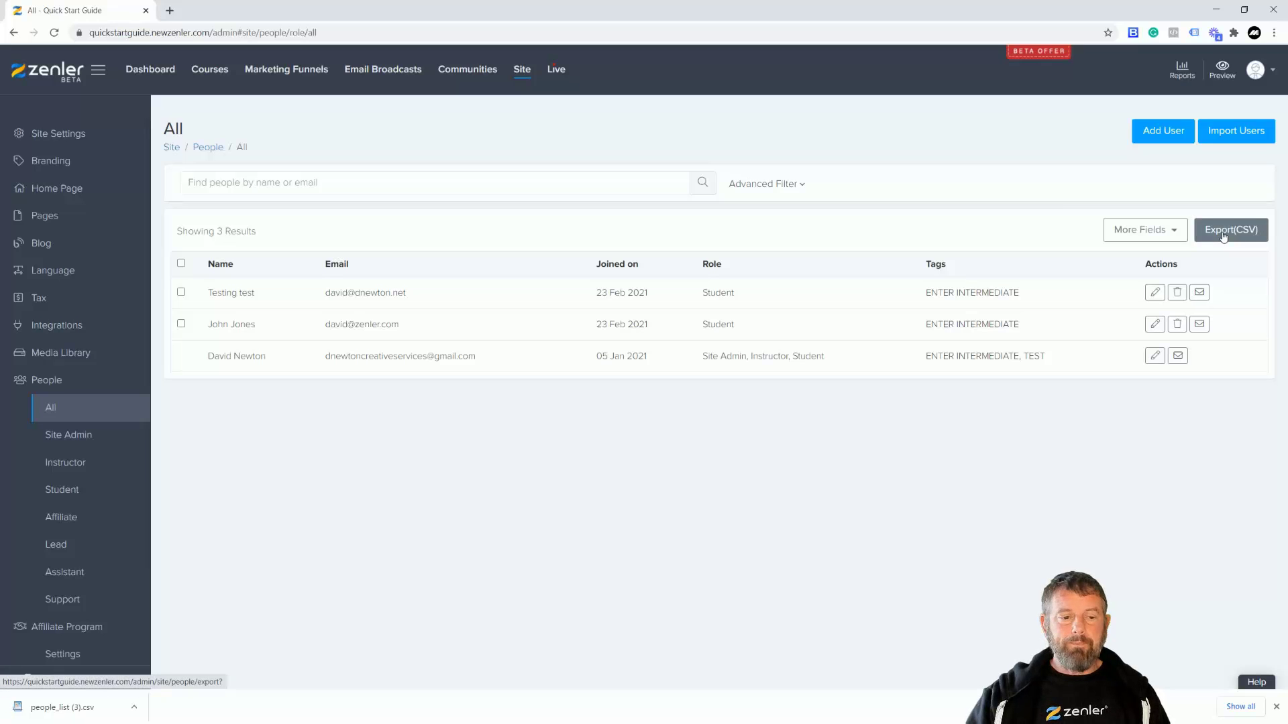
pyautogui.click(1181, 235)
pyautogui.click(253, 457)
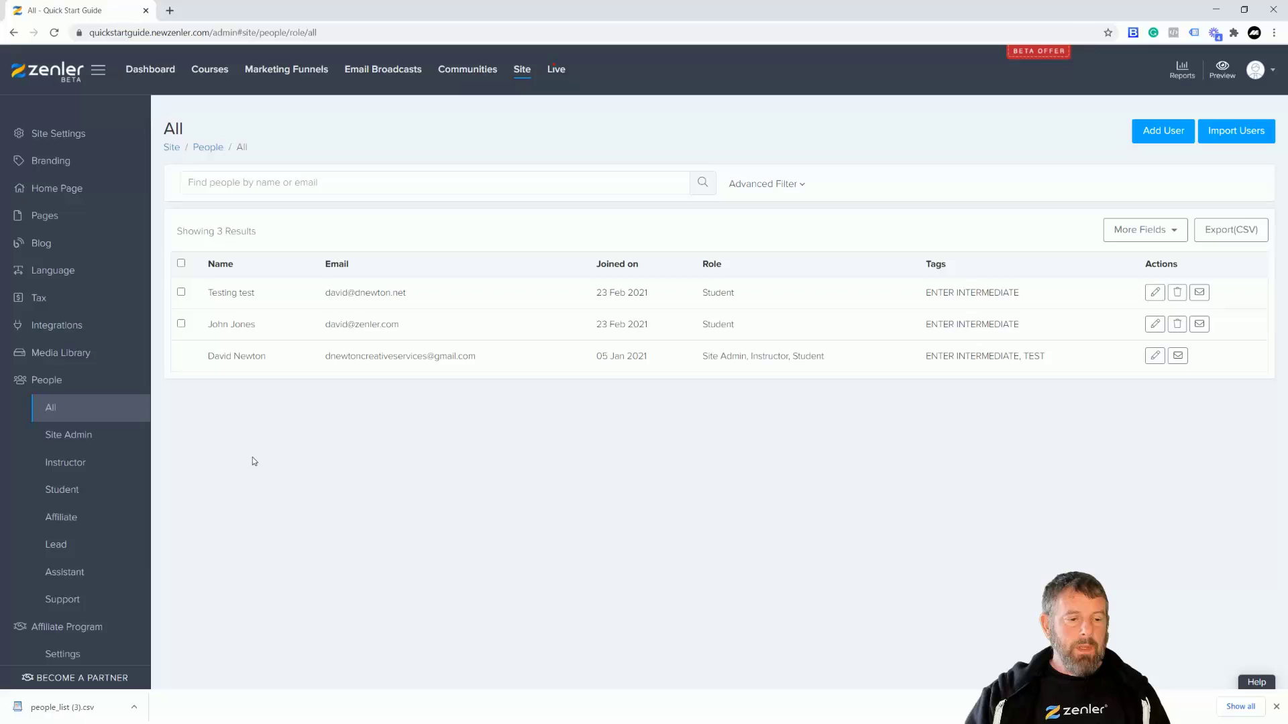
pyautogui.click(62, 490)
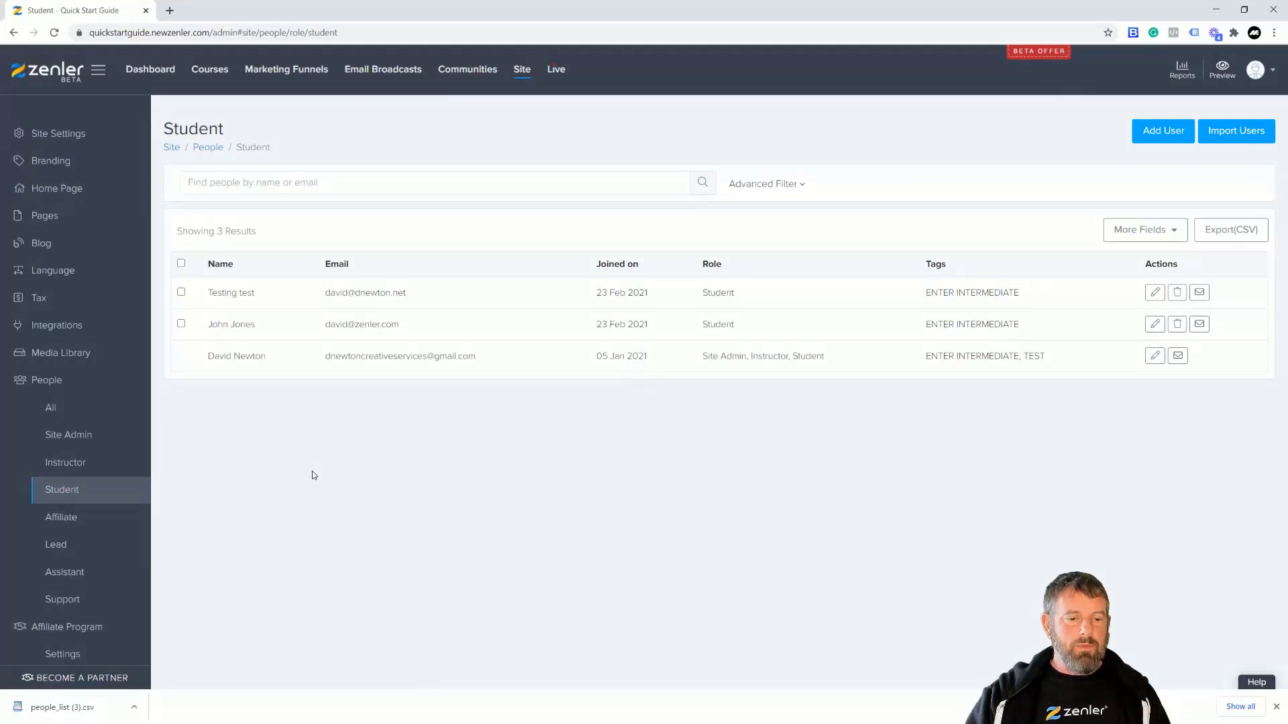
pyautogui.click(52, 407)
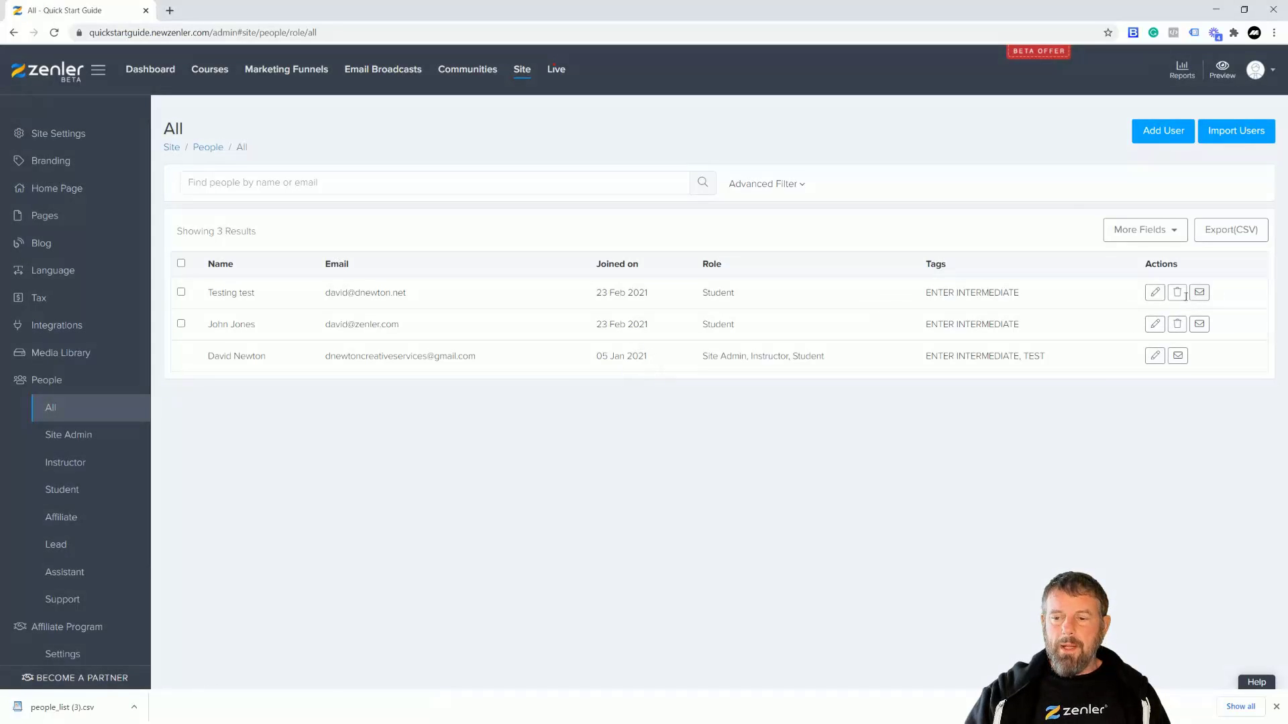
pyautogui.click(1221, 236)
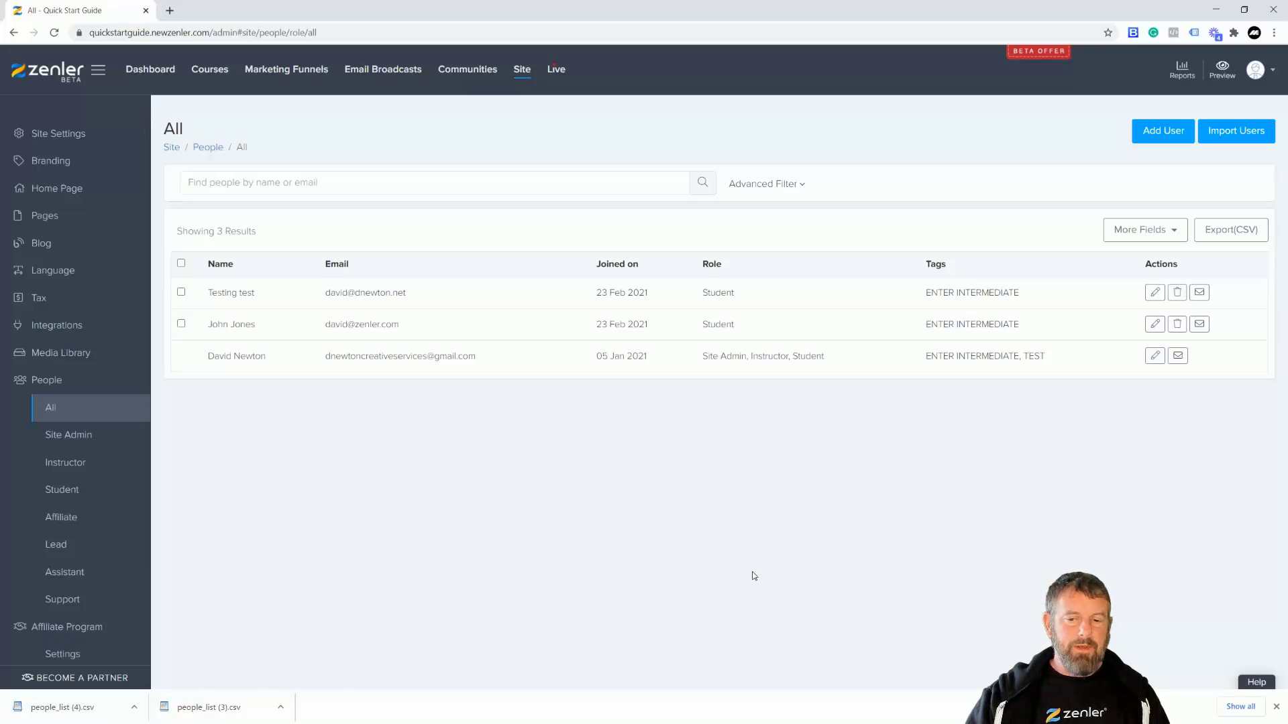
# Start a user import with people_list (4).csv from Downloads, importing the people as Student
pyautogui.click(1221, 134)
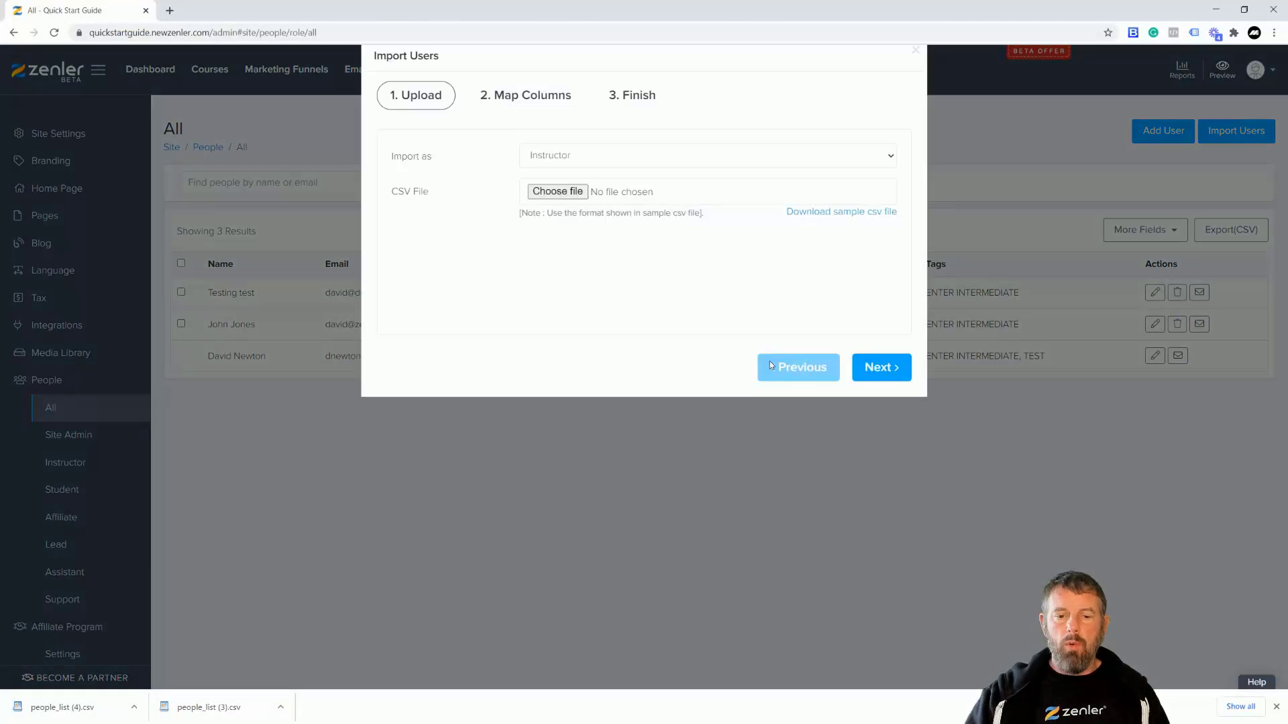
pyautogui.click(556, 220)
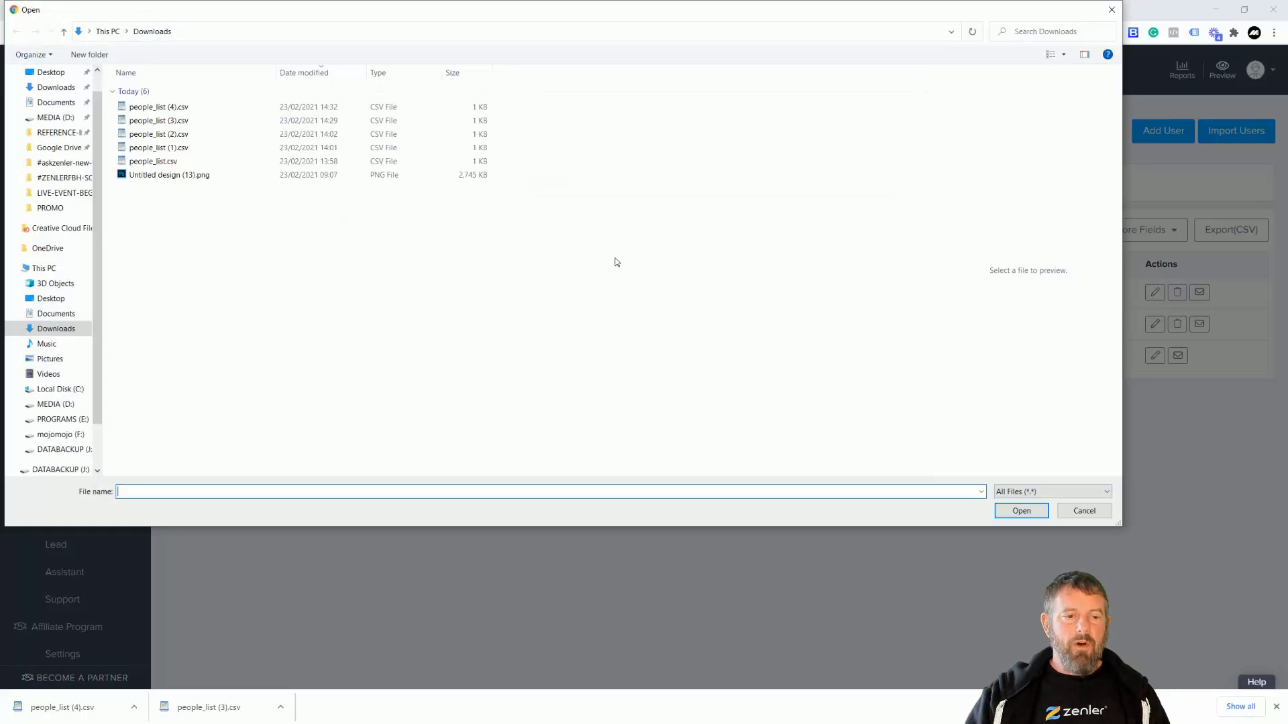
pyautogui.click(167, 108)
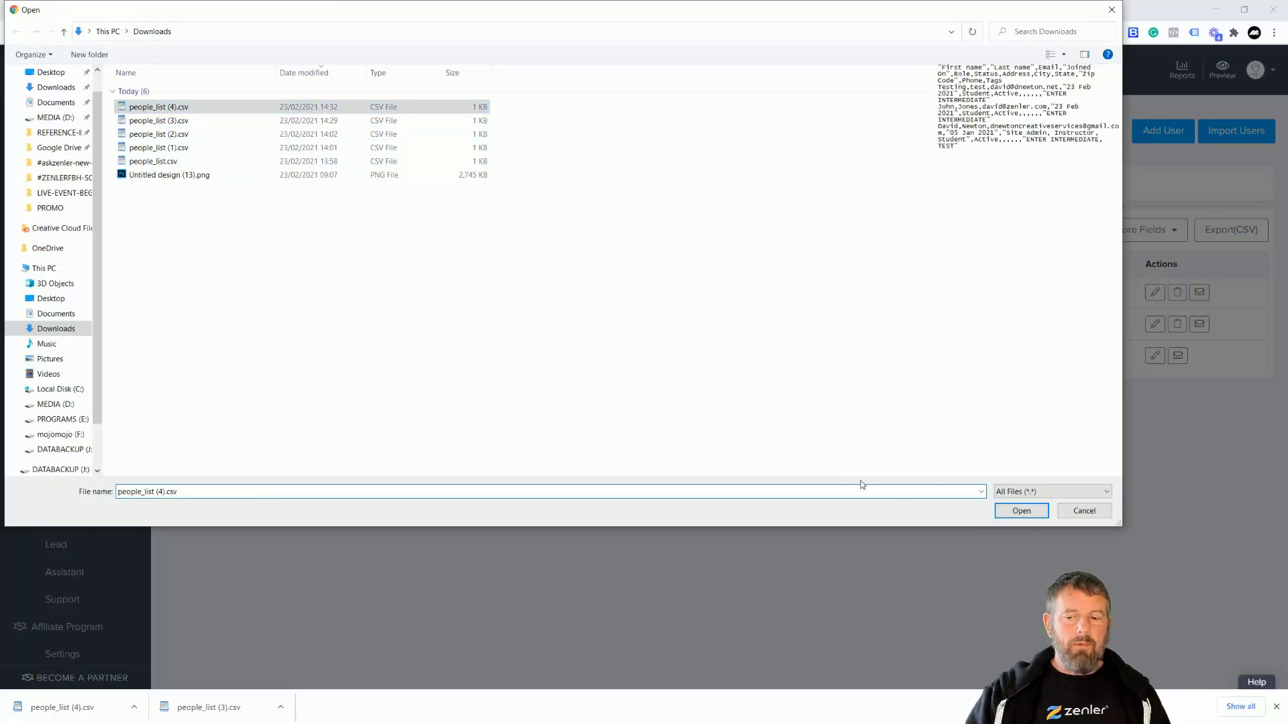
pyautogui.click(1021, 511)
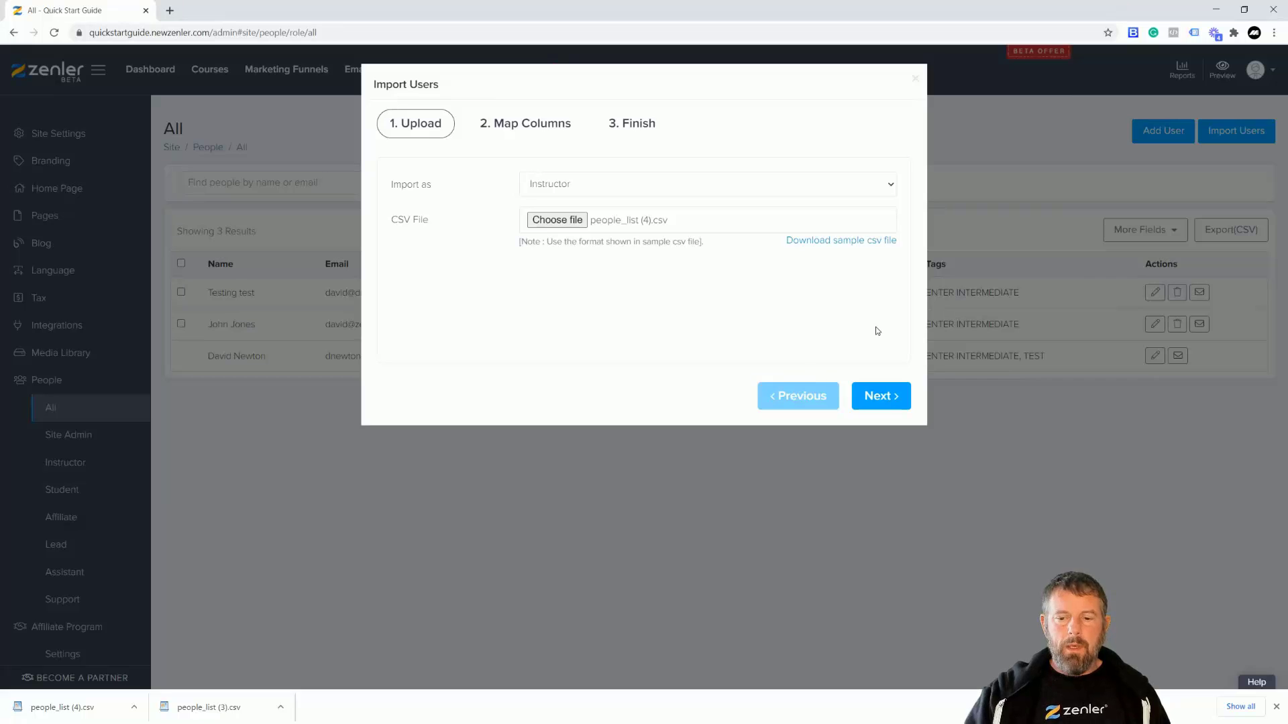
pyautogui.click(613, 184)
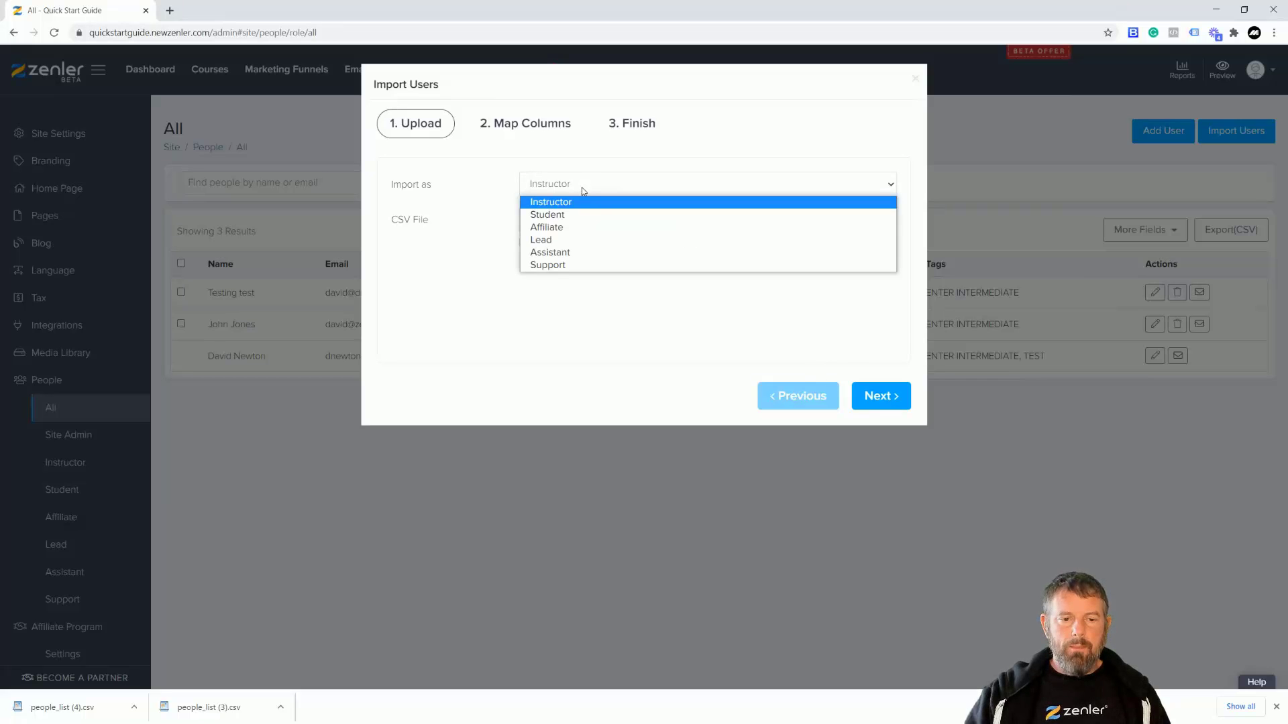
pyautogui.click(558, 216)
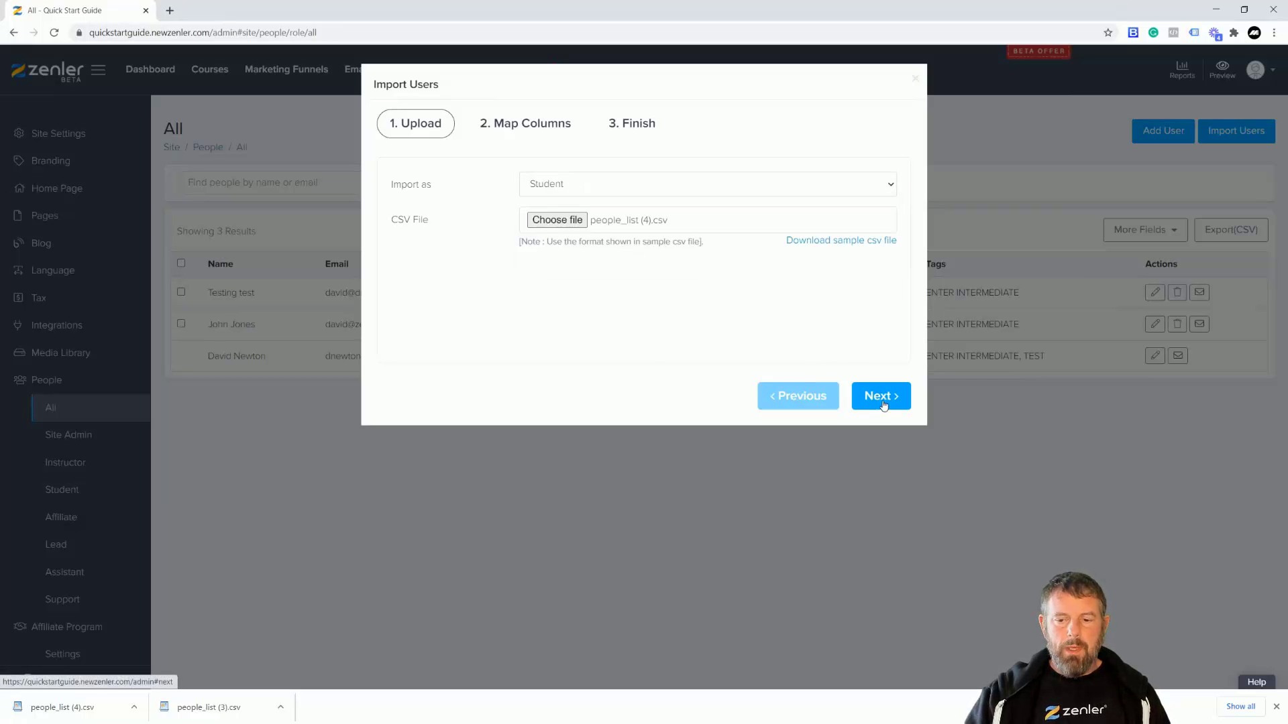
pyautogui.click(883, 404)
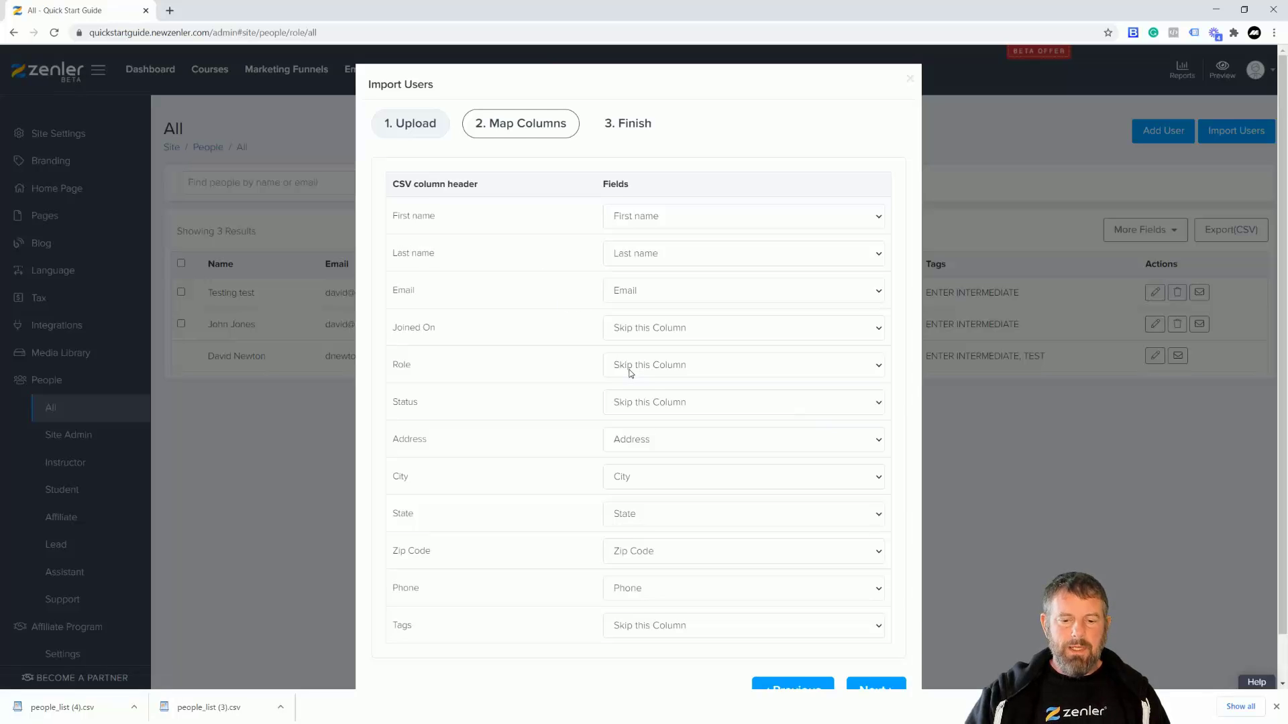
# Accept the default column mapping, choose the SIGNUP TRIGGER funnel as the import destination and finish the import
pyautogui.scroll(-1, 630, 373)
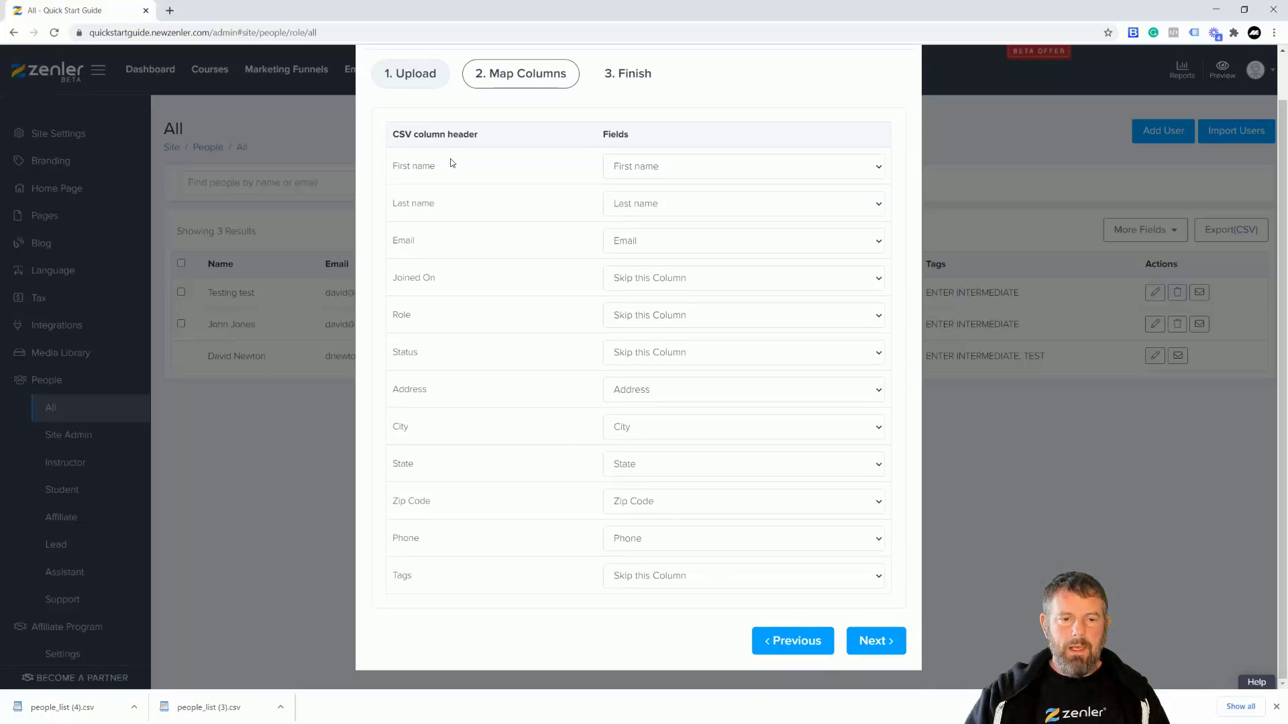
pyautogui.click(874, 640)
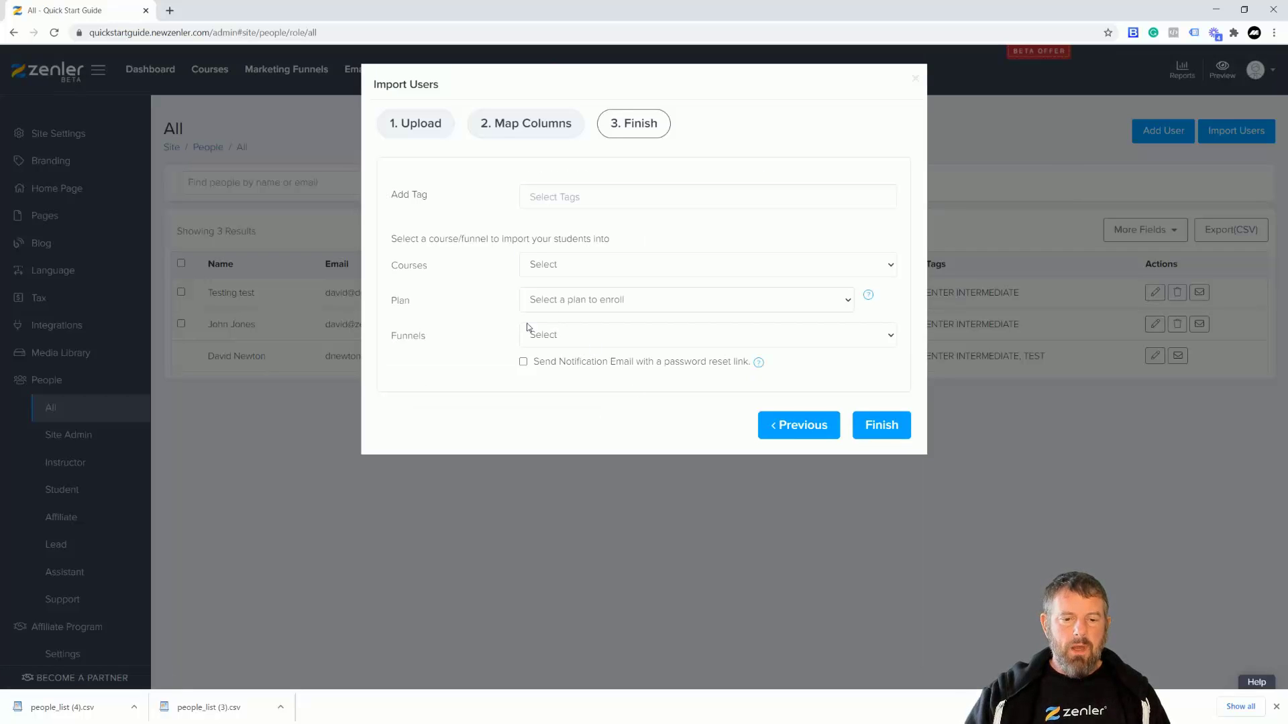
pyautogui.click(546, 335)
pyautogui.click(593, 366)
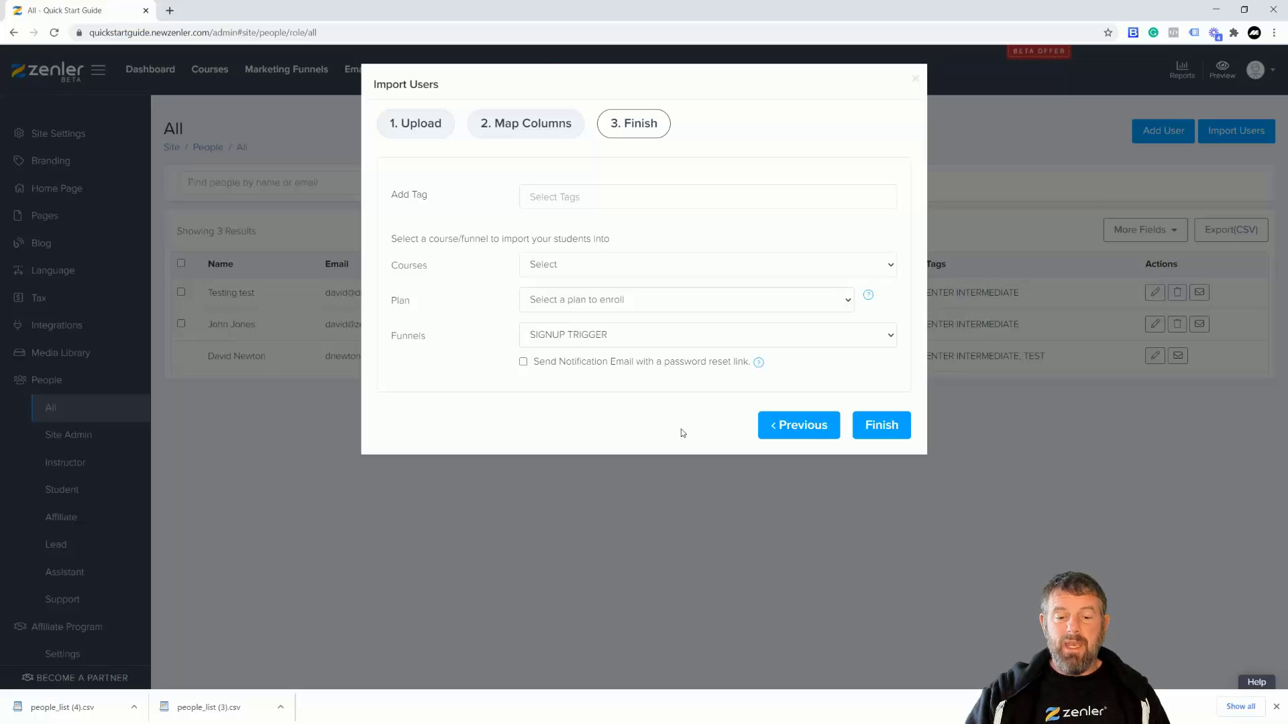
pyautogui.click(876, 437)
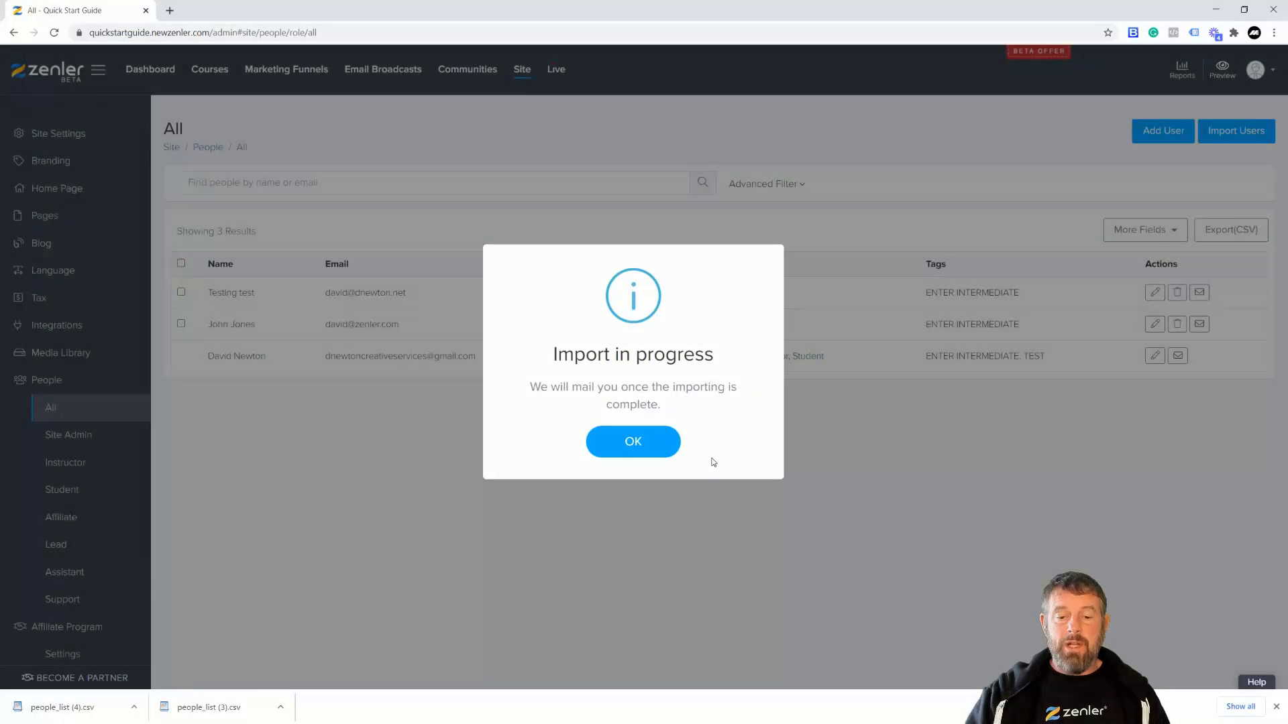
pyautogui.click(639, 442)
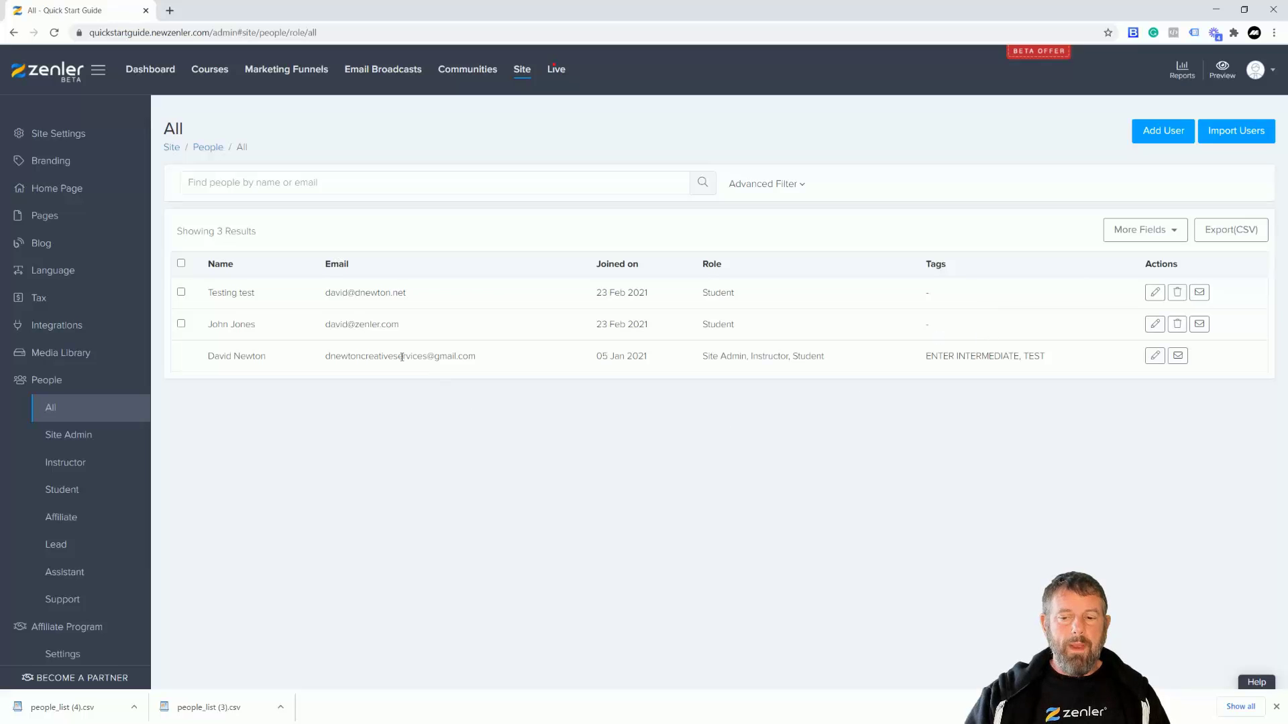
pyautogui.moveTo(402, 357); pyautogui.dragTo(492, 363)
pyautogui.click(654, 441)
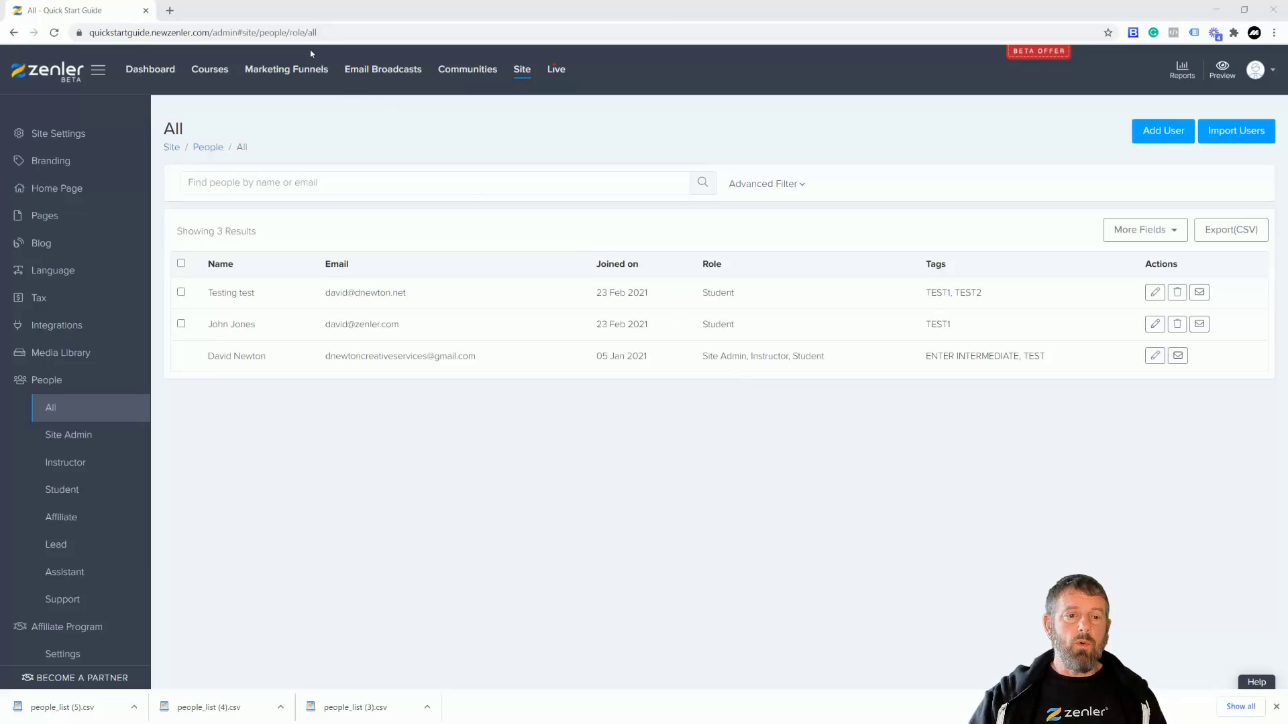
# Set the tag of the SIGNUP TRIGGER funnel's REMOVE TAG action to TEST1 and save it without applying the change to existing leads
pyautogui.click(298, 71)
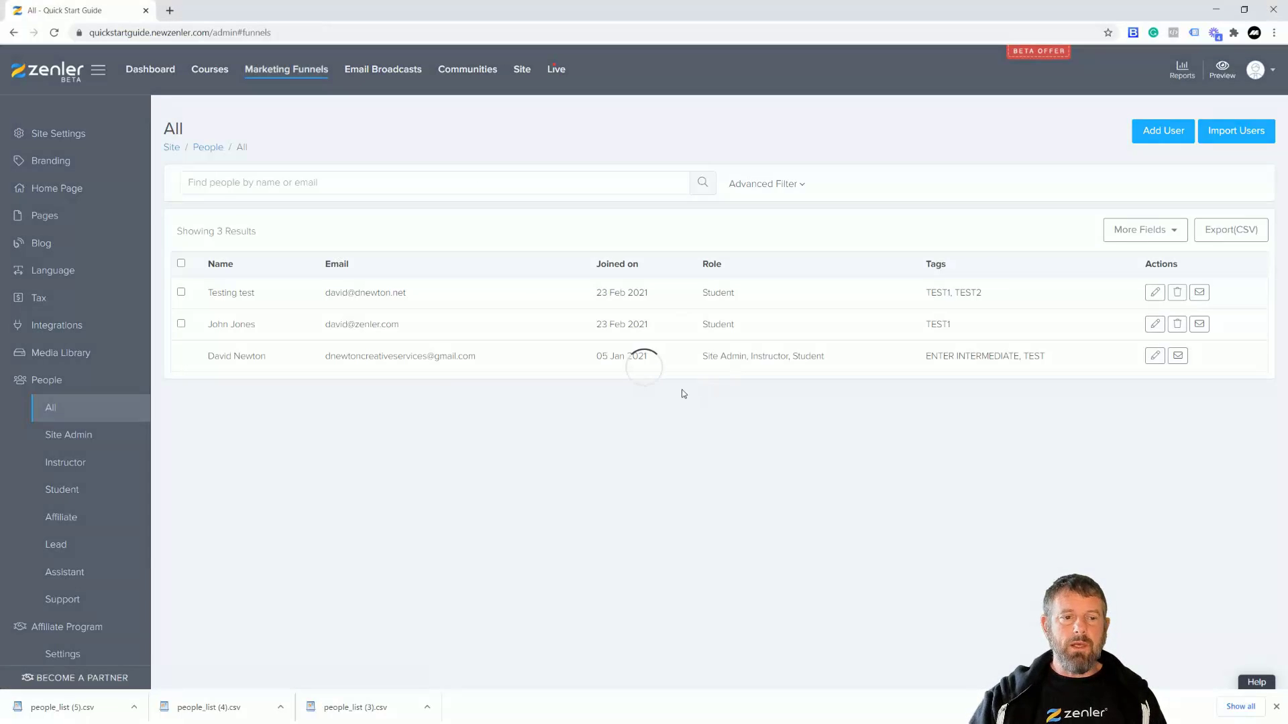
pyautogui.click(444, 401)
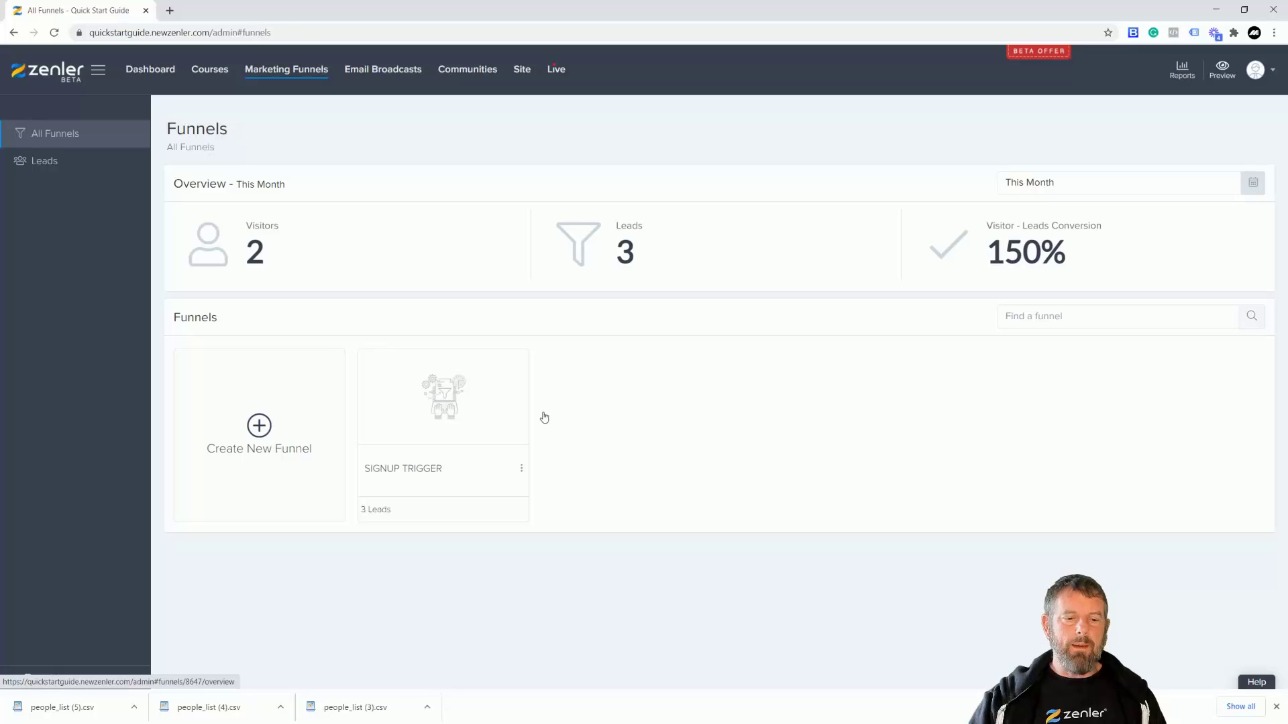
pyautogui.click(343, 184)
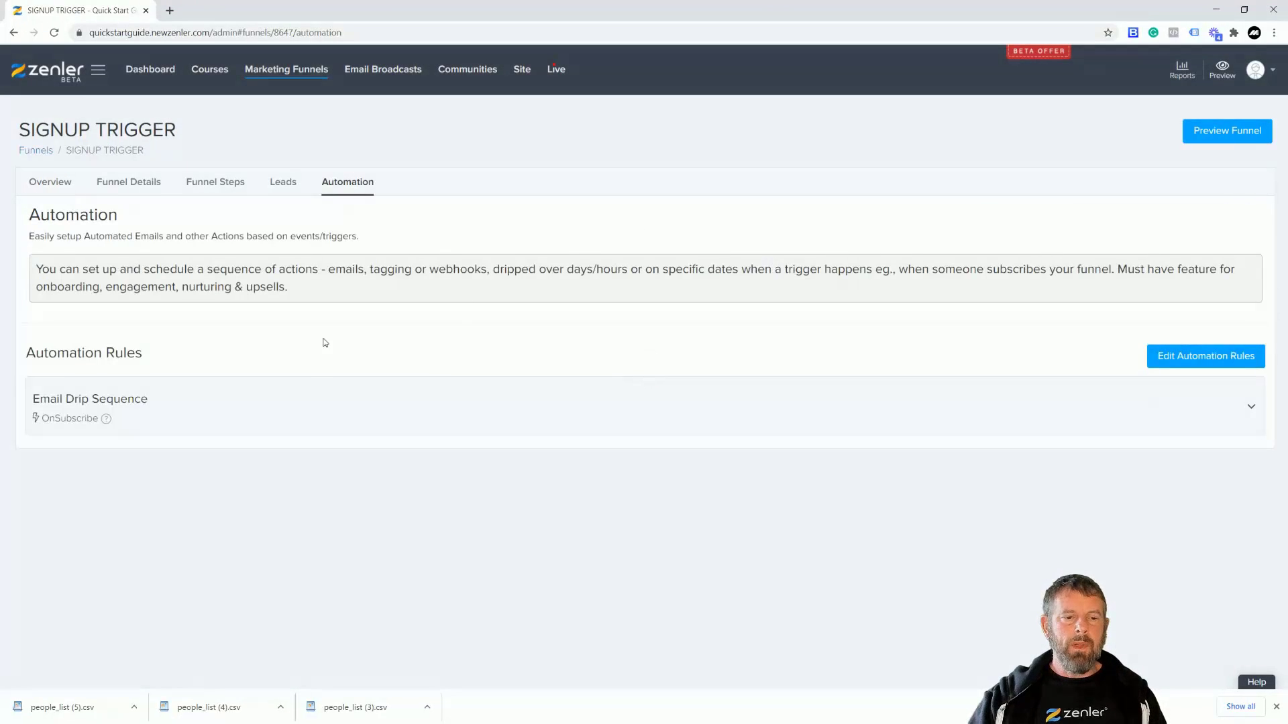
pyautogui.click(169, 408)
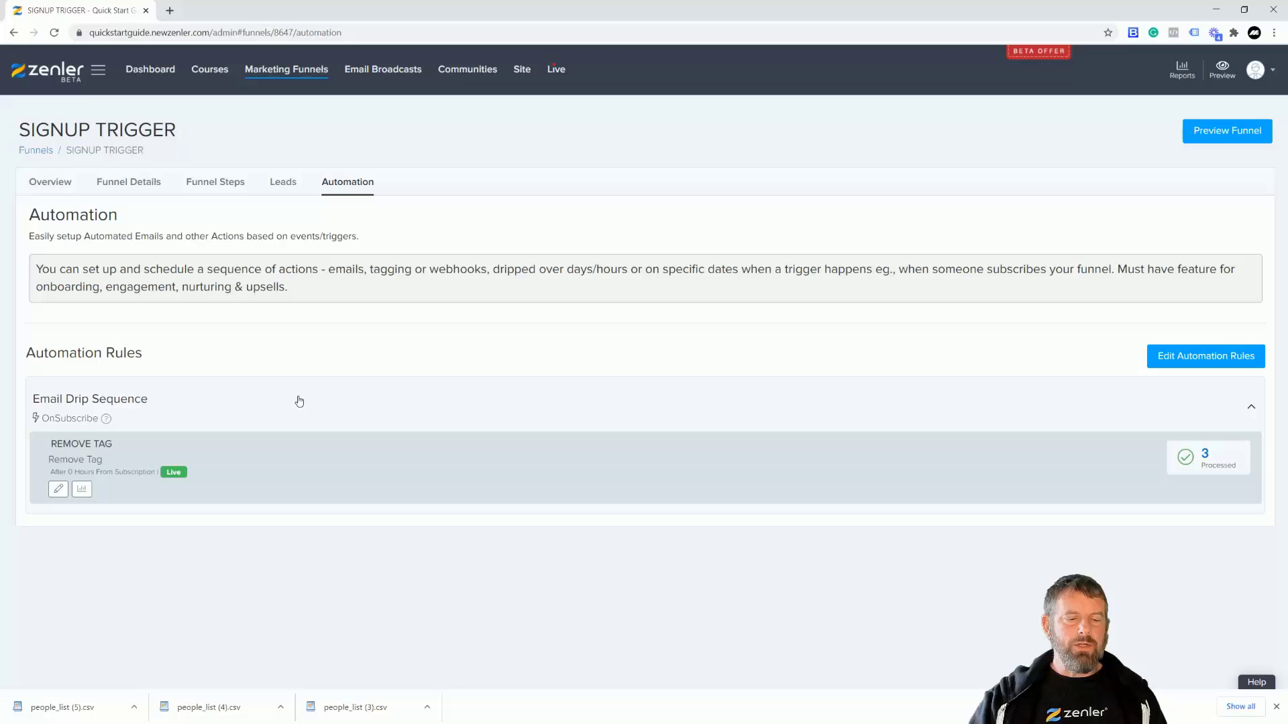
pyautogui.click(59, 490)
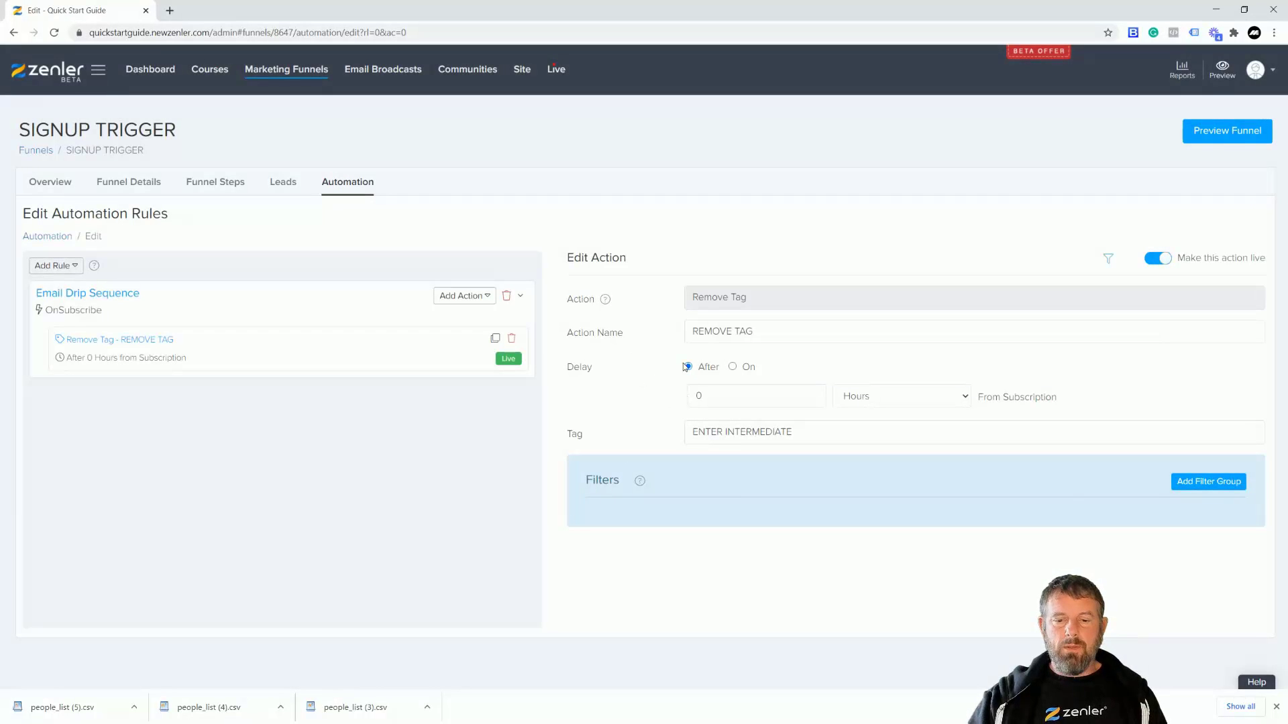
pyautogui.moveTo(809, 434); pyautogui.dragTo(566, 427)
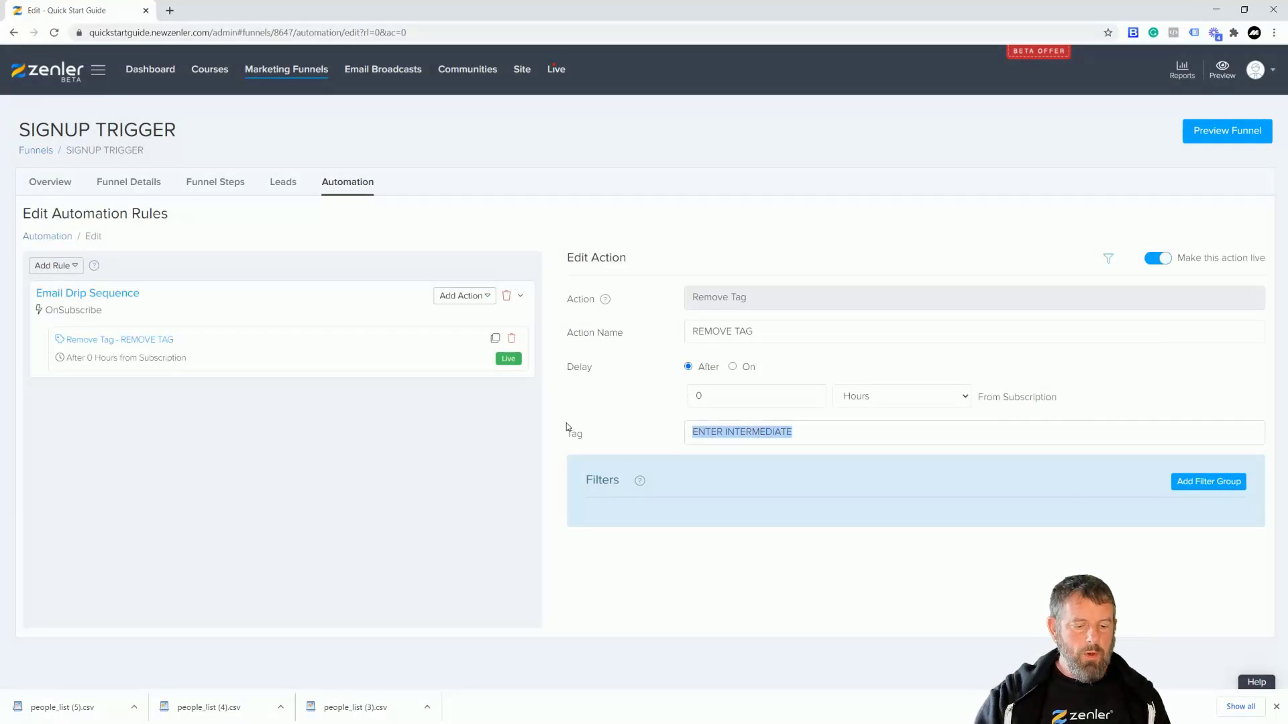
pyautogui.write('TEST1')
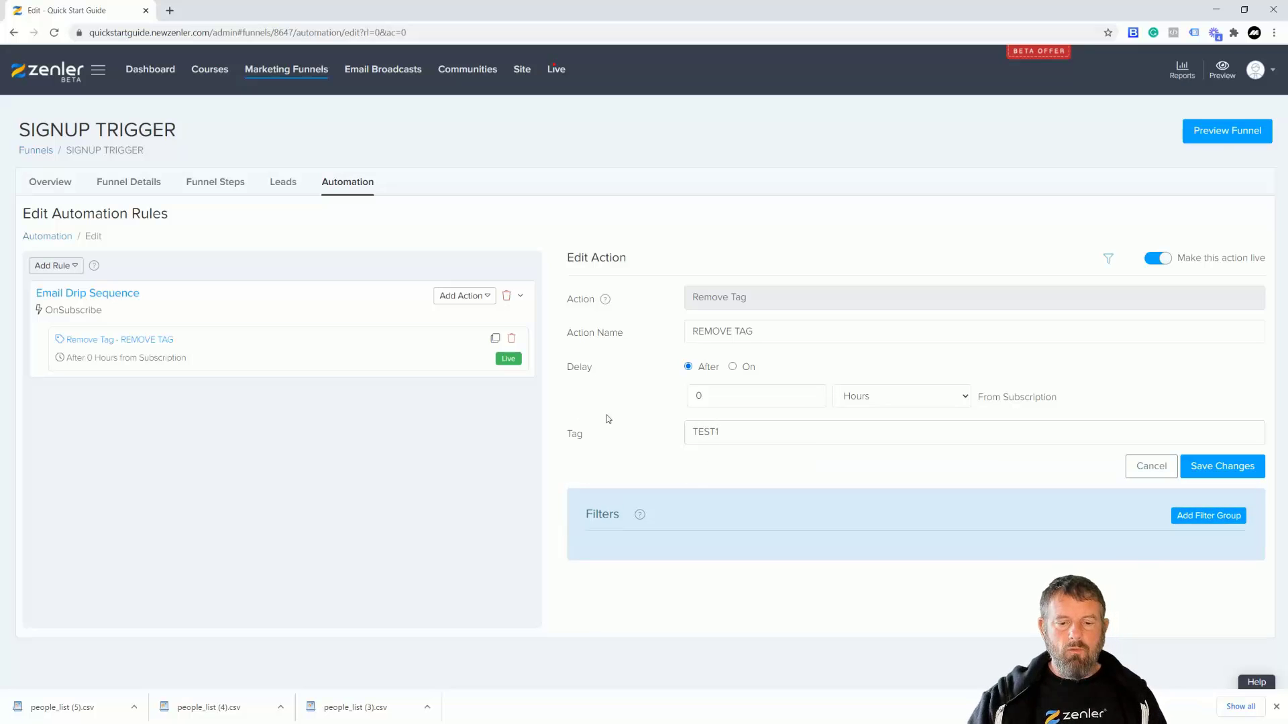
pyautogui.click(1213, 468)
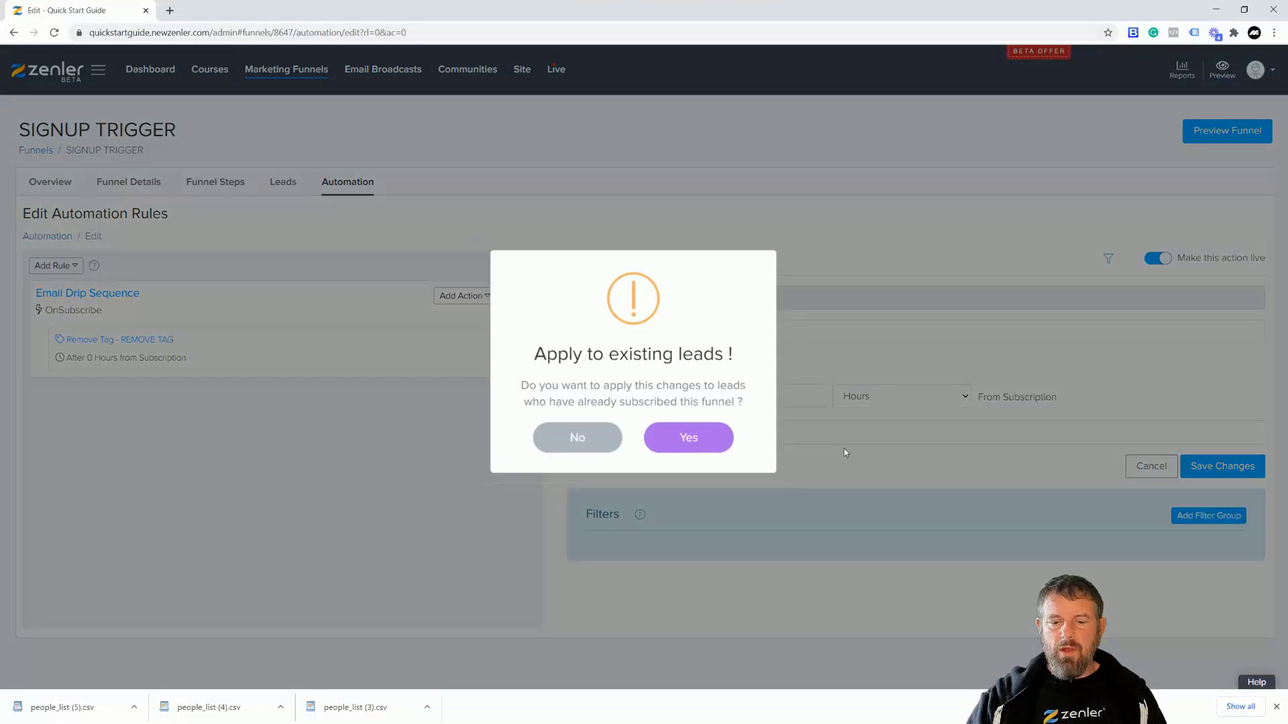
pyautogui.click(604, 443)
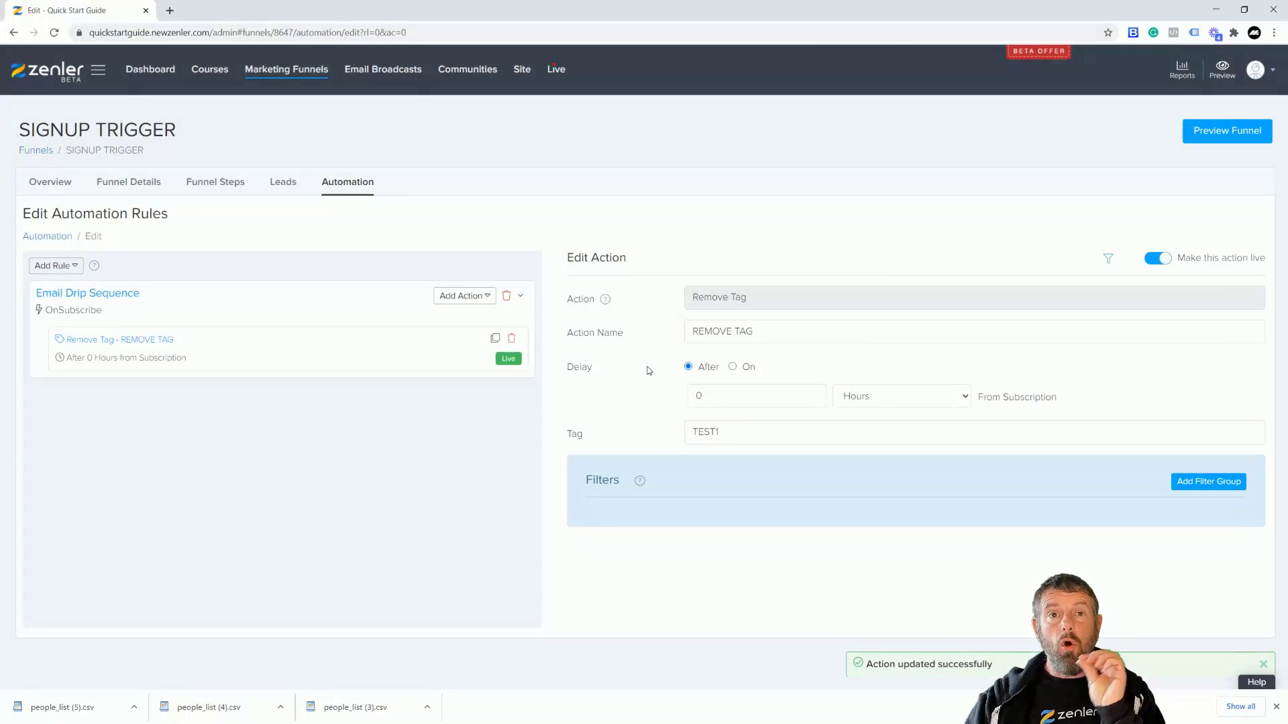
# Open the site's full people list in a second browser tab and examine which people carry the TEST1 tag
pyautogui.rightClick(520, 78)
pyautogui.click(536, 81)
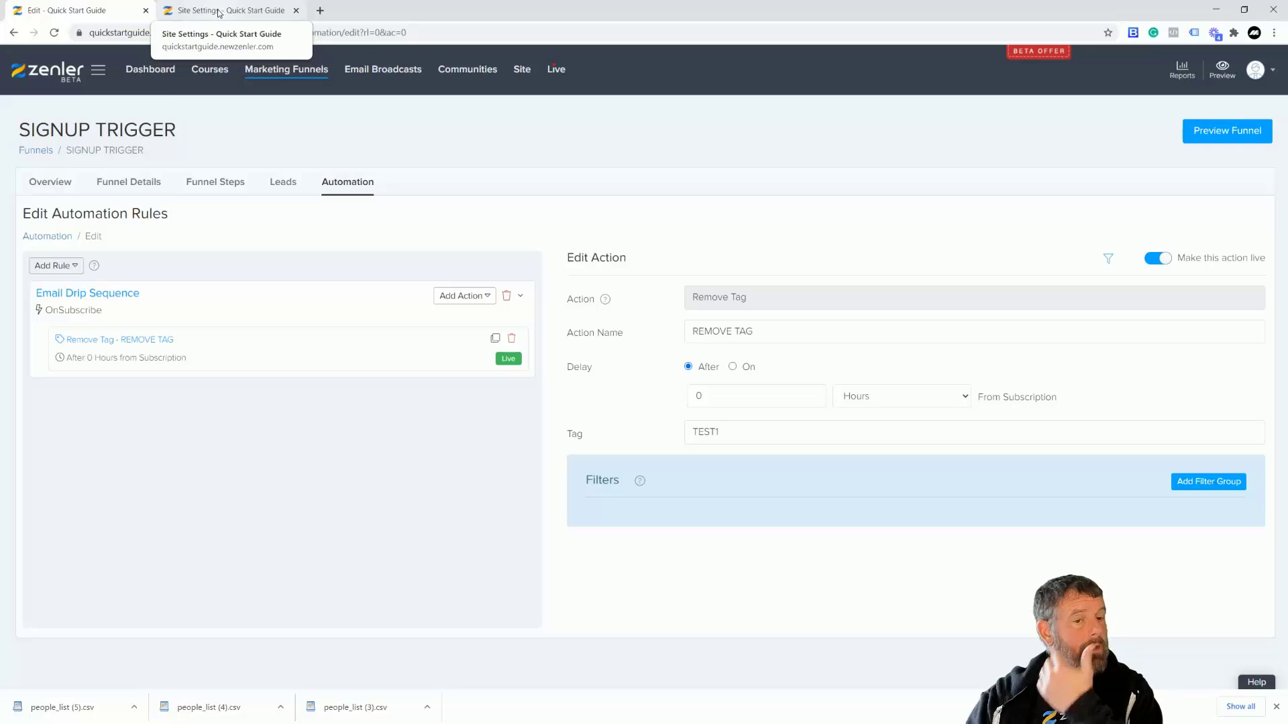
pyautogui.click(219, 13)
pyautogui.click(51, 409)
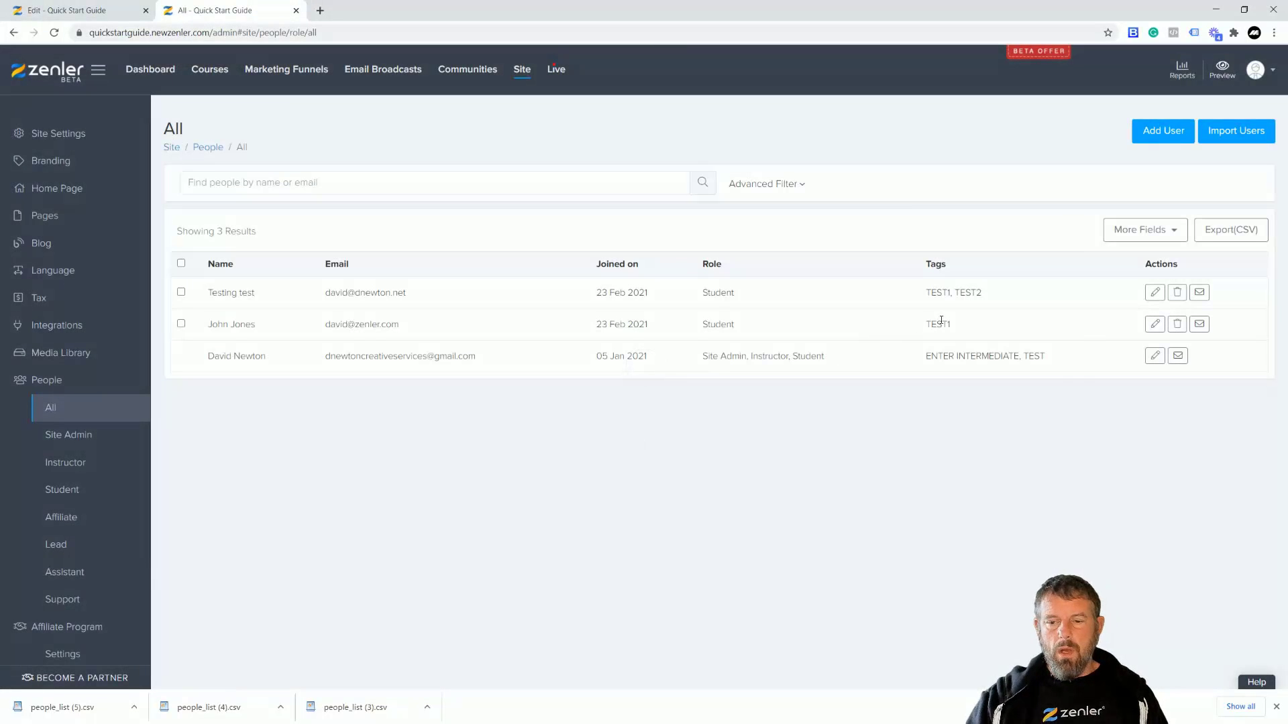
pyautogui.moveTo(959, 327); pyautogui.dragTo(927, 328)
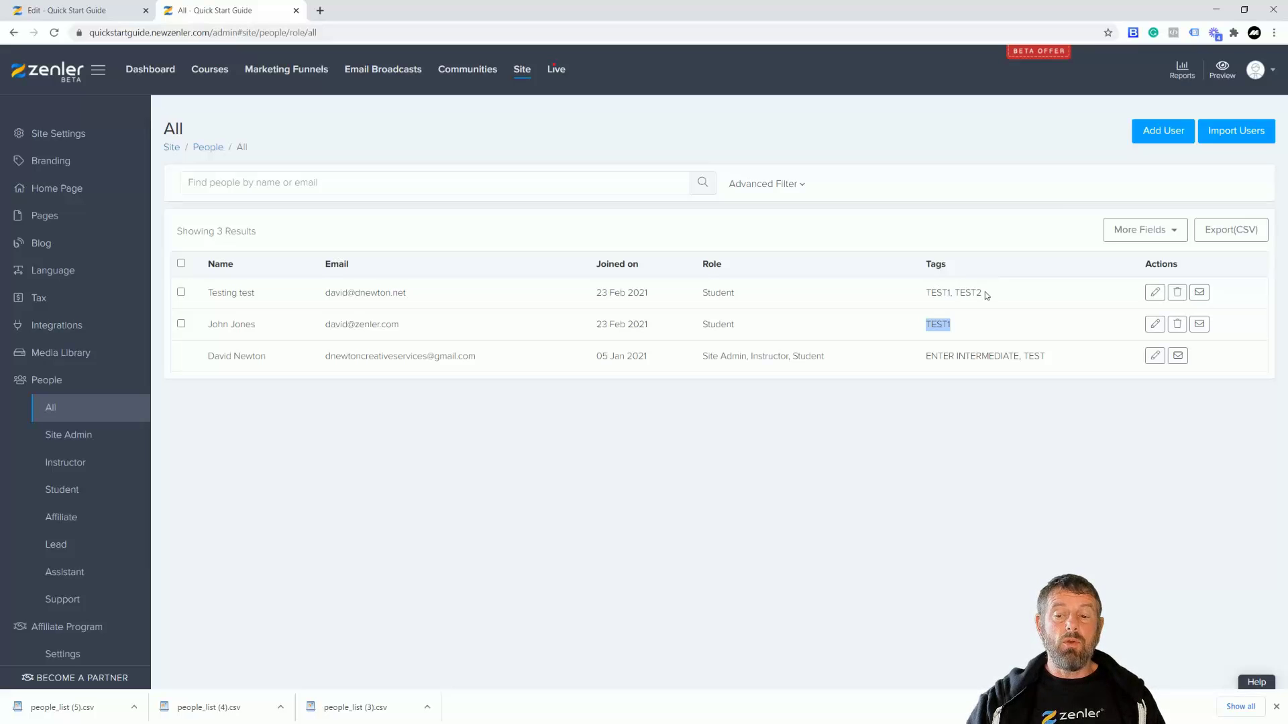
pyautogui.moveTo(953, 293); pyautogui.dragTo(923, 293)
pyautogui.click(633, 484)
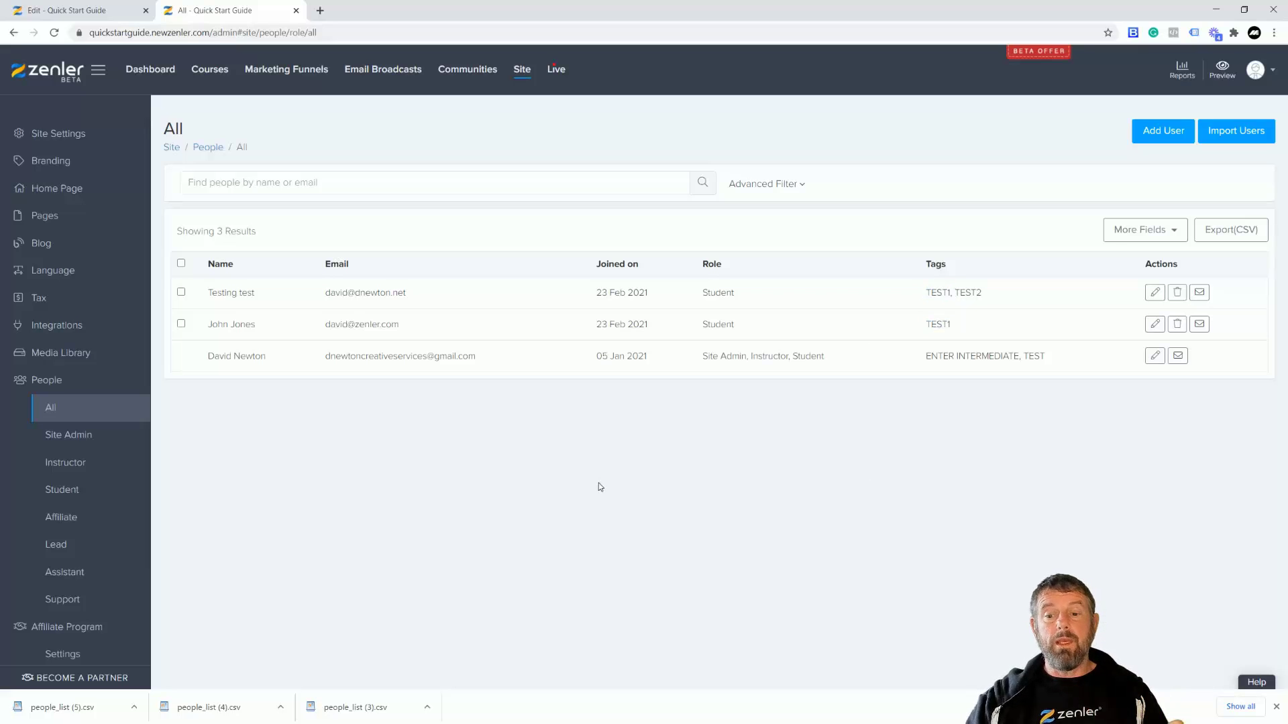
# Add a filter group to the REMOVE TAG action with the condition User tag contains TEST2 and save the filter
pyautogui.click(95, 10)
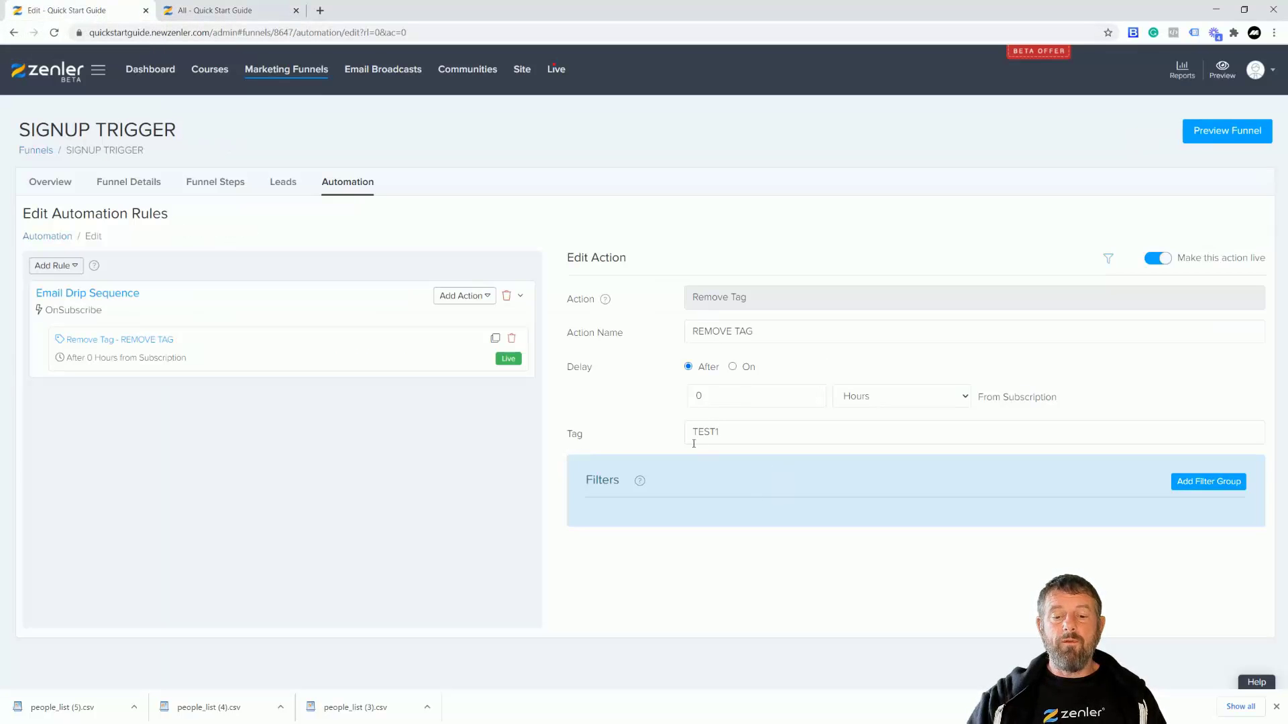
pyautogui.click(1191, 486)
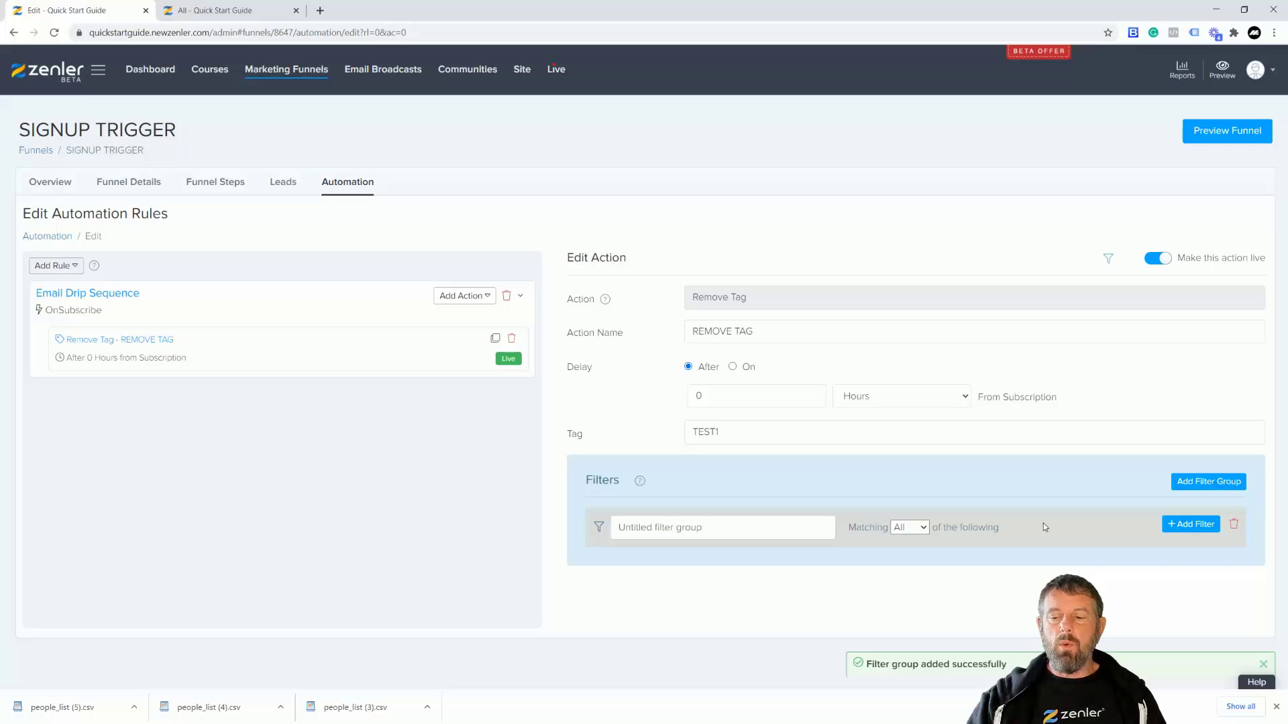
pyautogui.click(1192, 525)
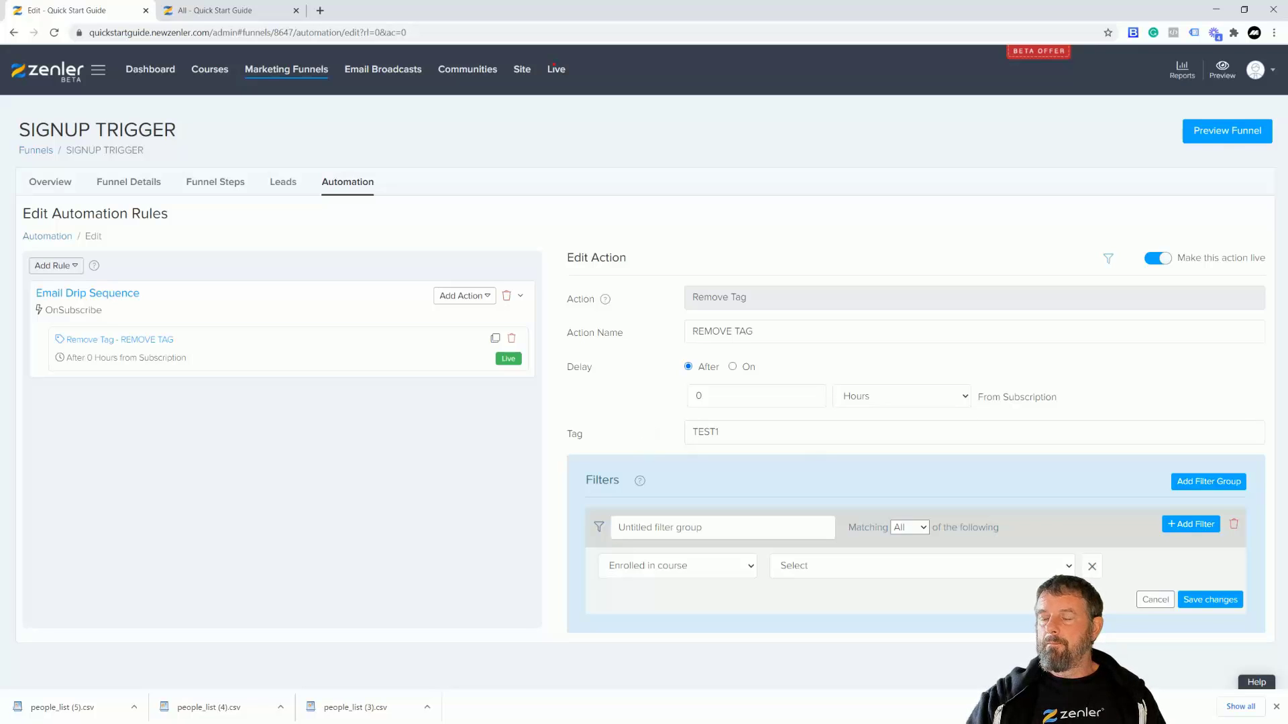
pyautogui.click(751, 569)
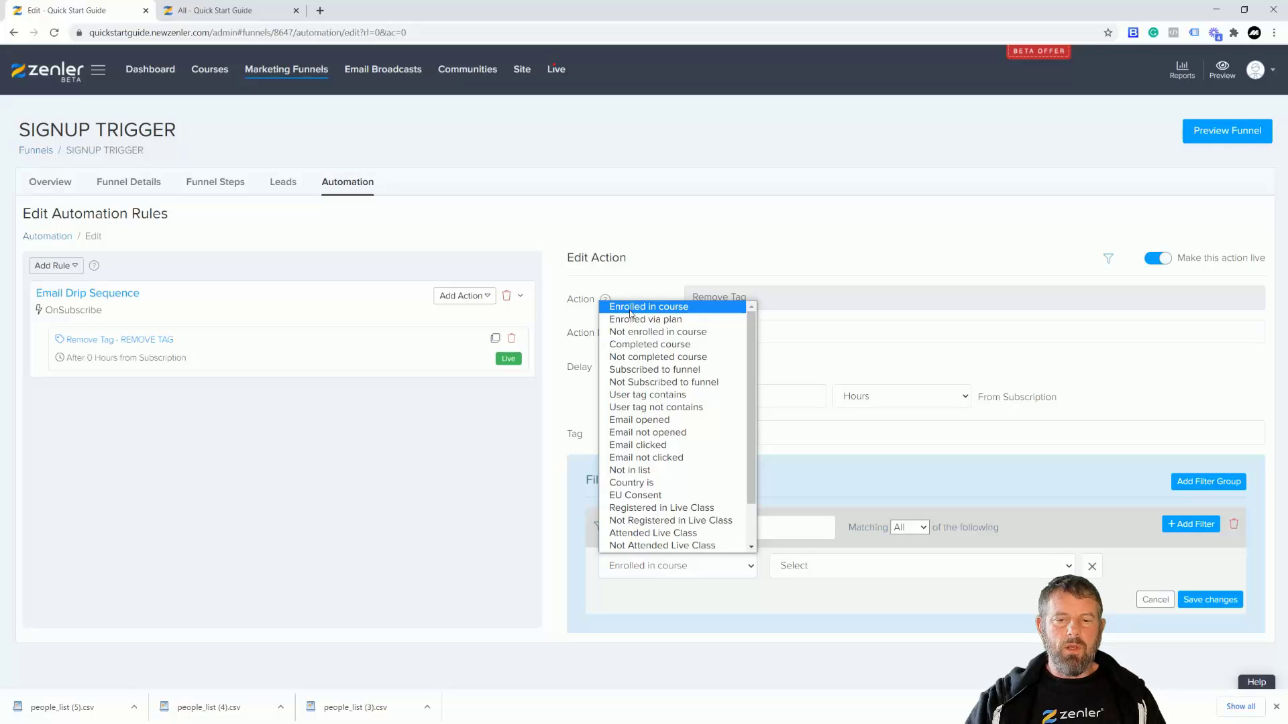
pyautogui.click(644, 395)
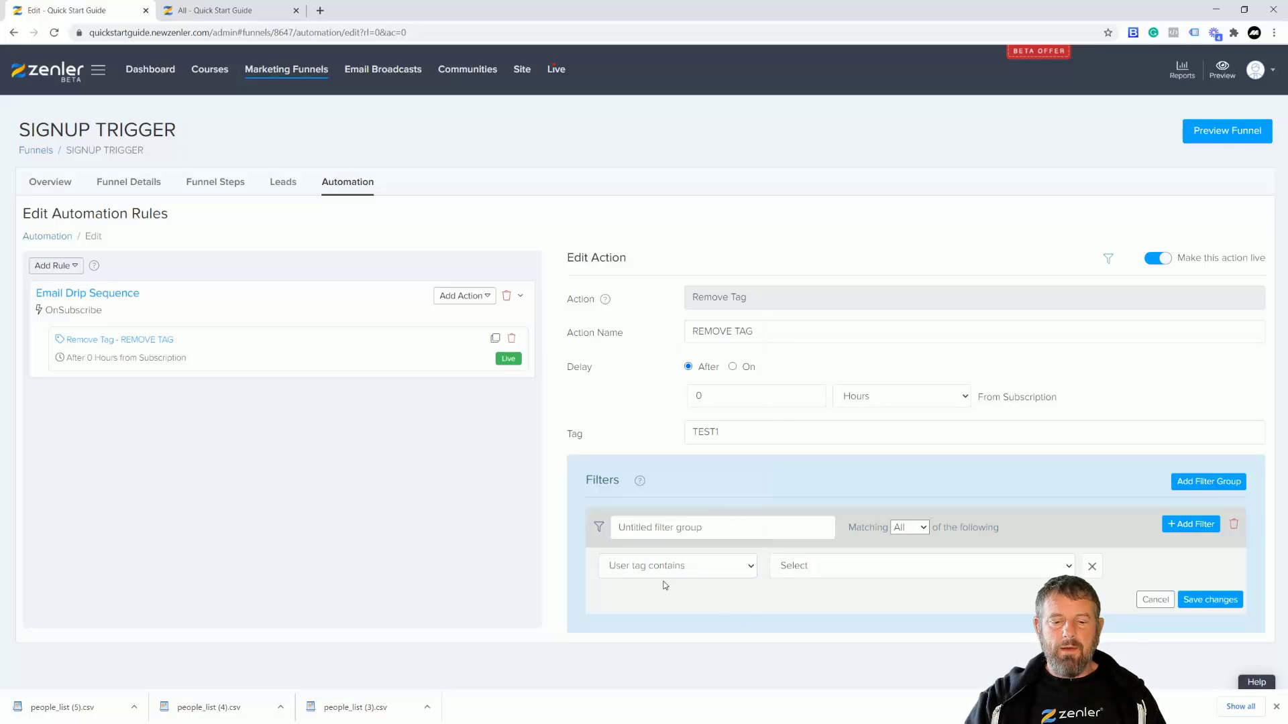
pyautogui.click(852, 574)
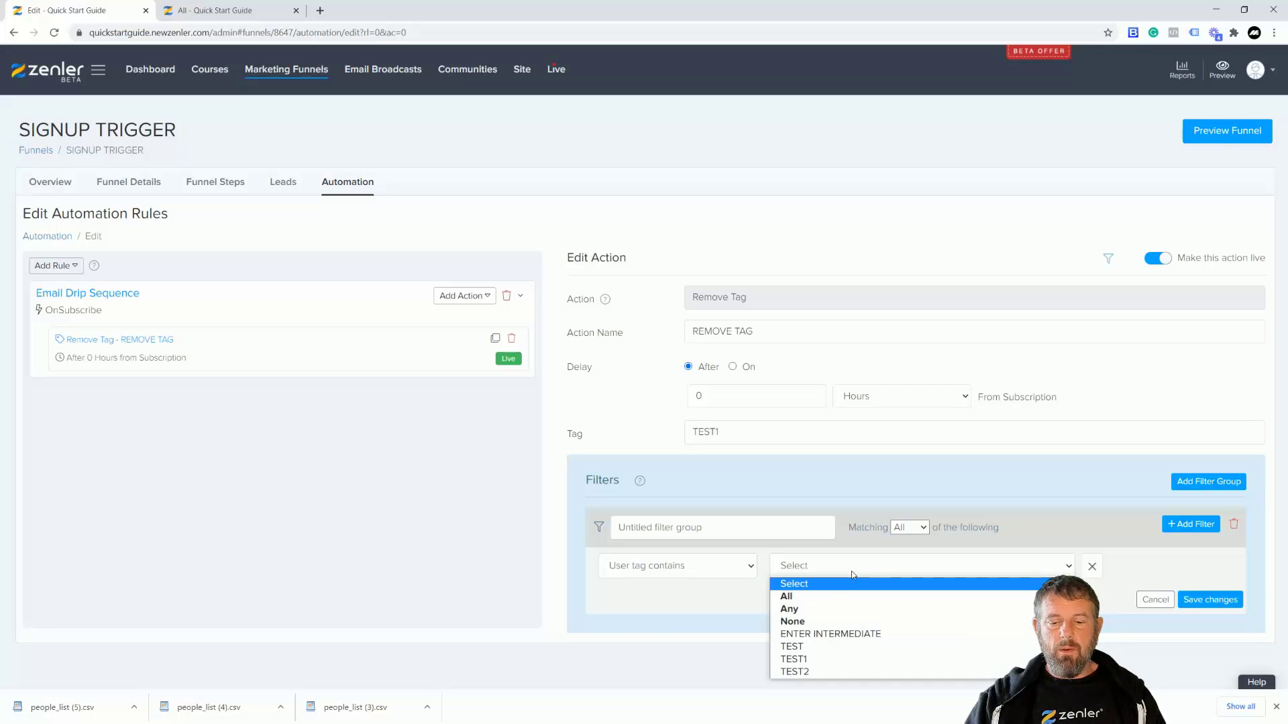
pyautogui.click(810, 673)
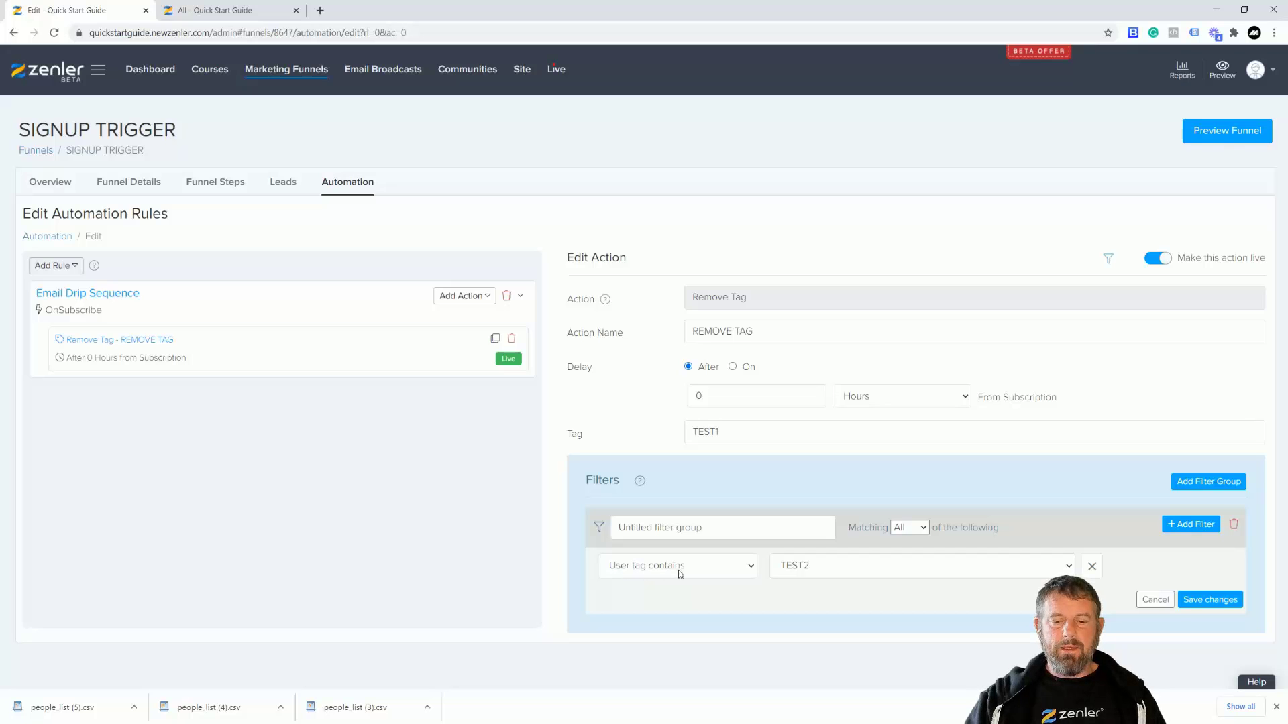
pyautogui.click(1197, 599)
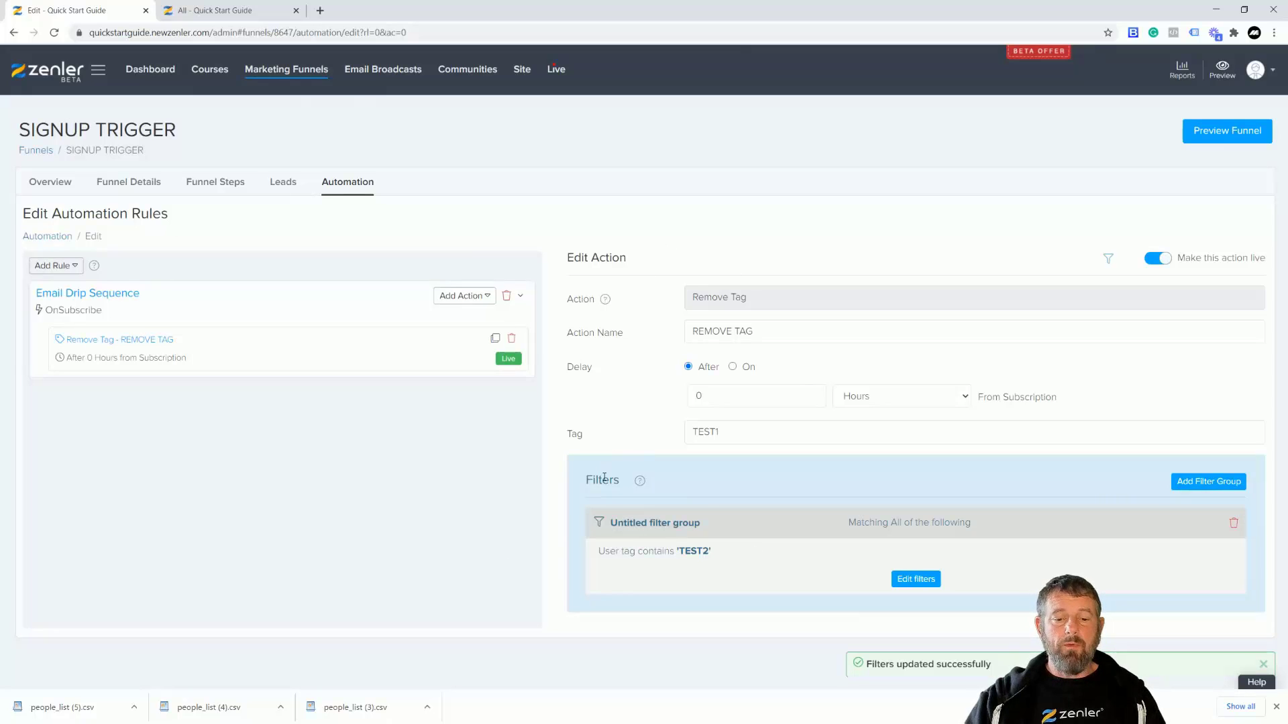
pyautogui.moveTo(642, 483)
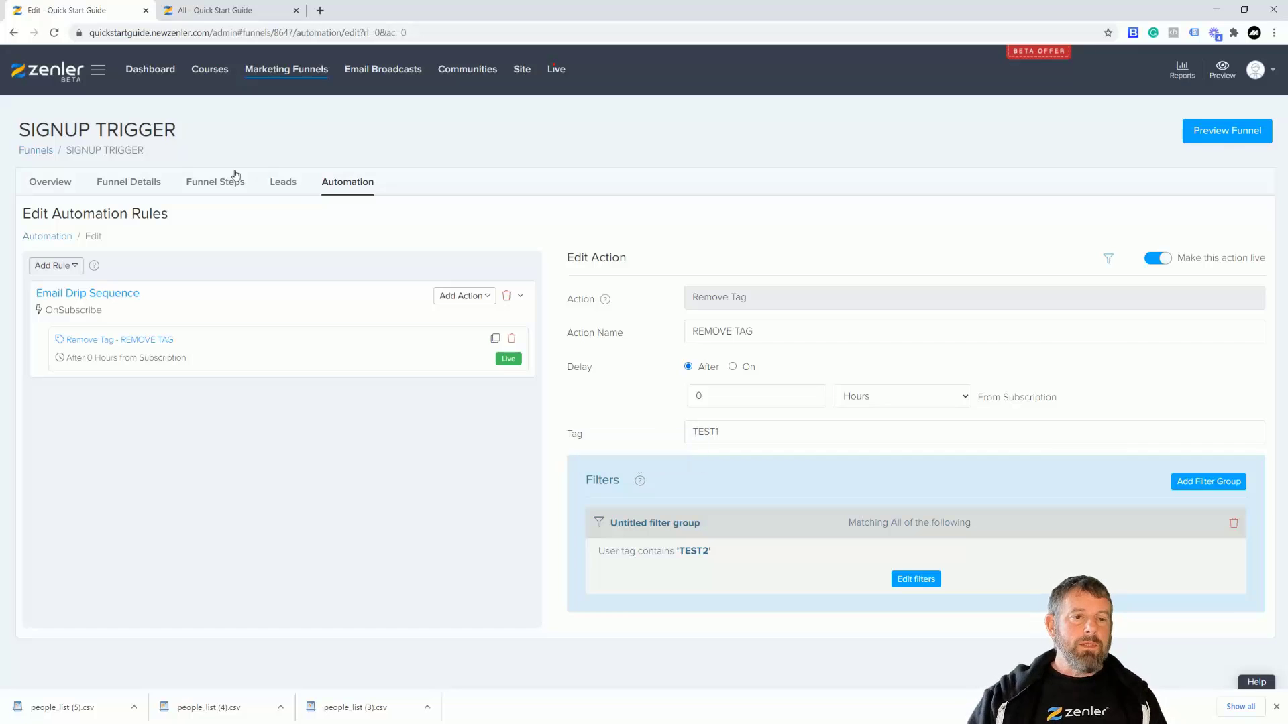
# Compare the REMOVE TAG action's filter with the tags in the people list to see who has TEST2
pyautogui.click(203, 15)
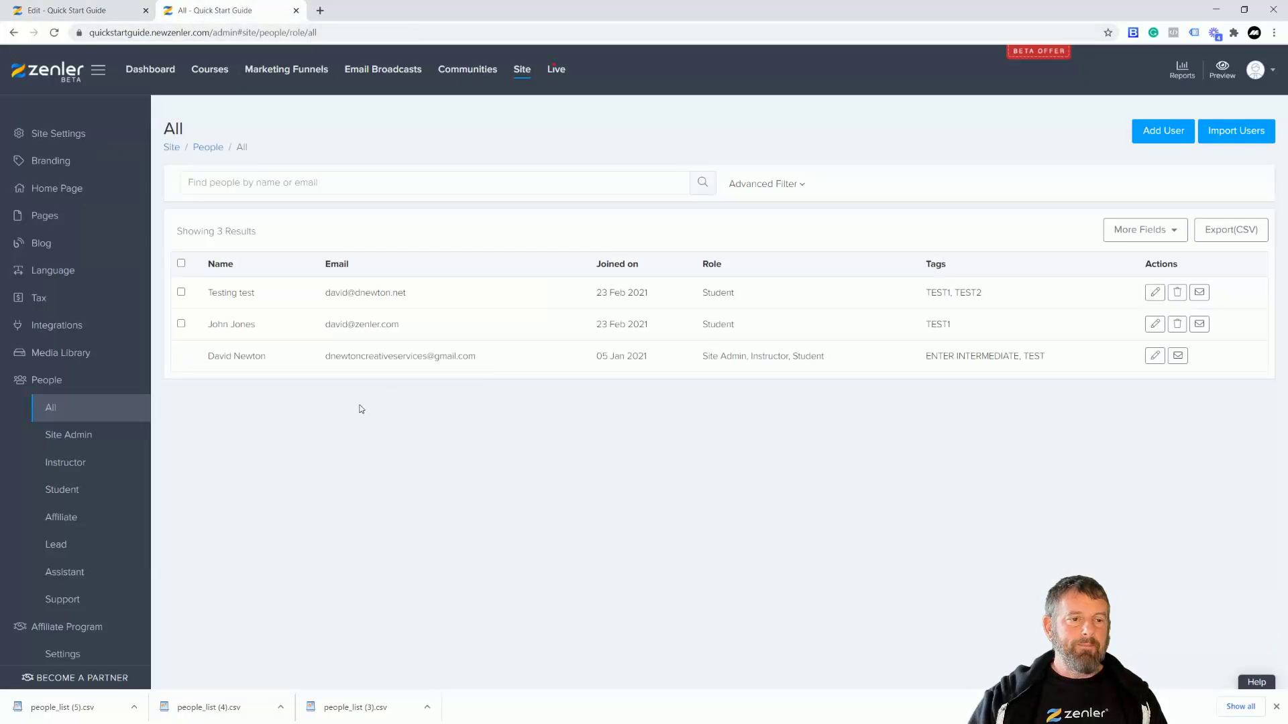
pyautogui.click(90, 13)
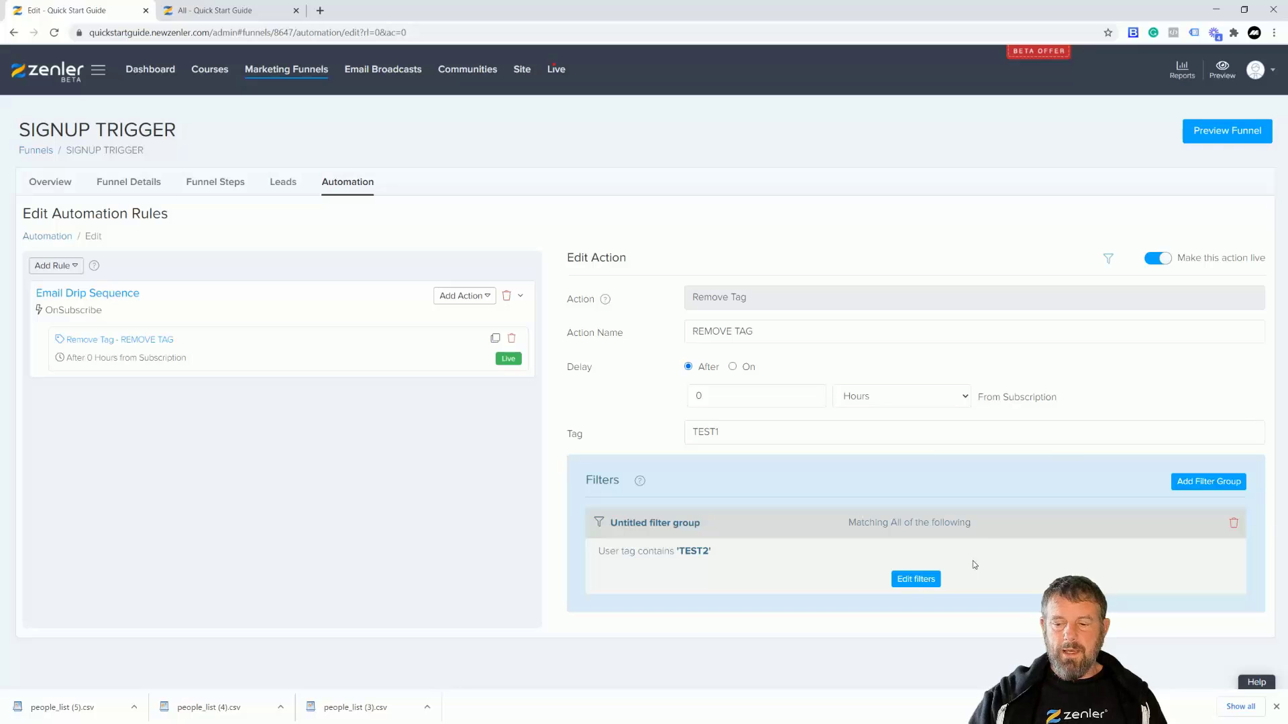
pyautogui.hotkey('ctrl', 'Tab')
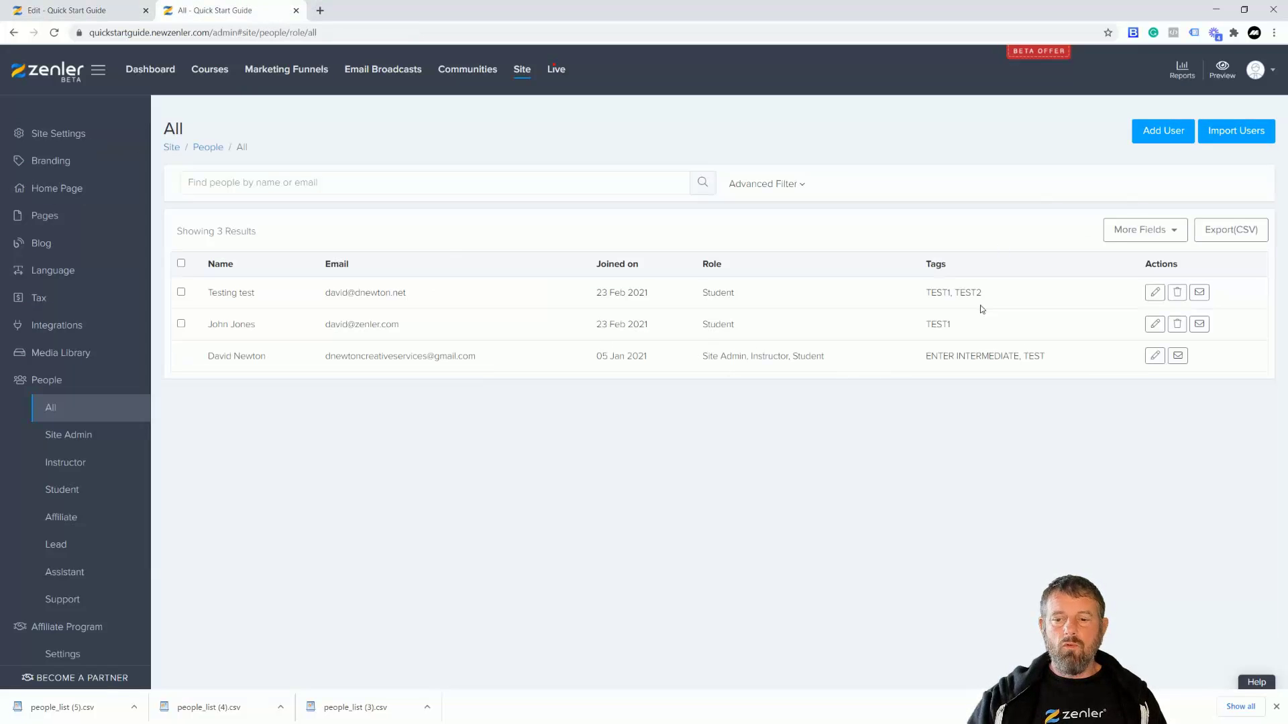
pyautogui.moveTo(956, 293)
pyautogui.mouseDown()
pyautogui.moveTo(912, 292)
pyautogui.moveTo(953, 293)
pyautogui.mouseUp()
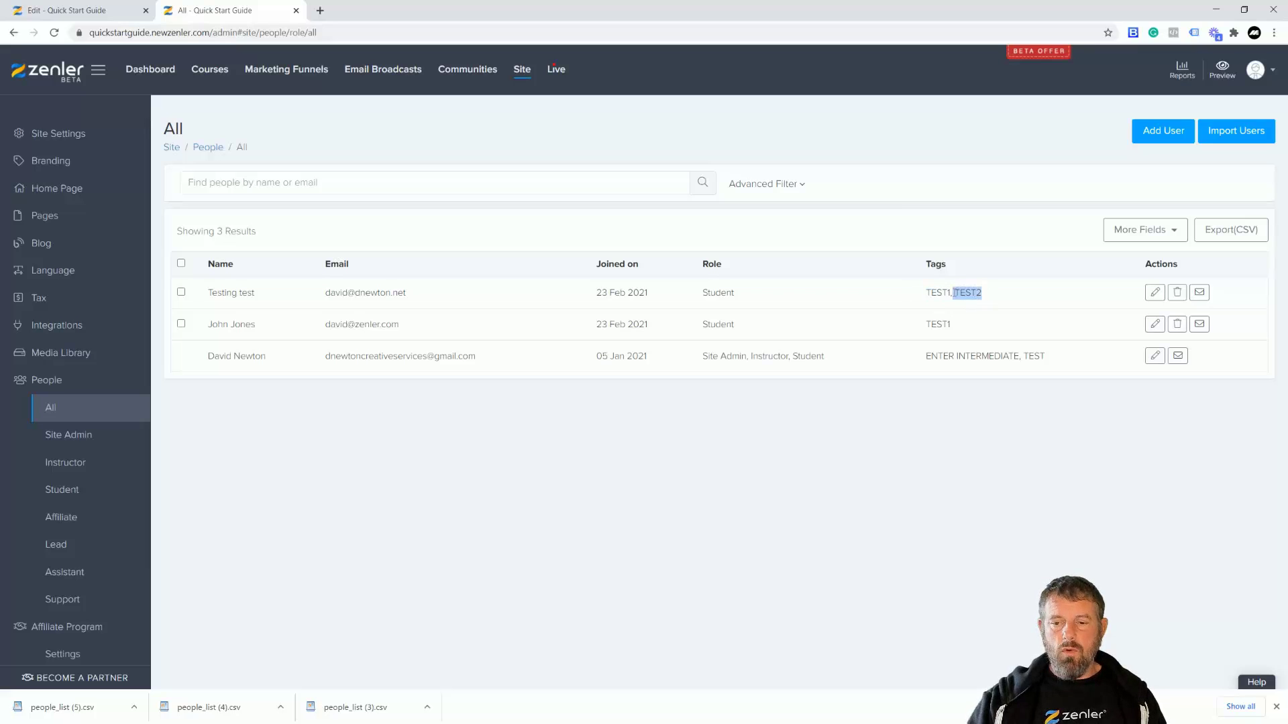
pyautogui.click(987, 458)
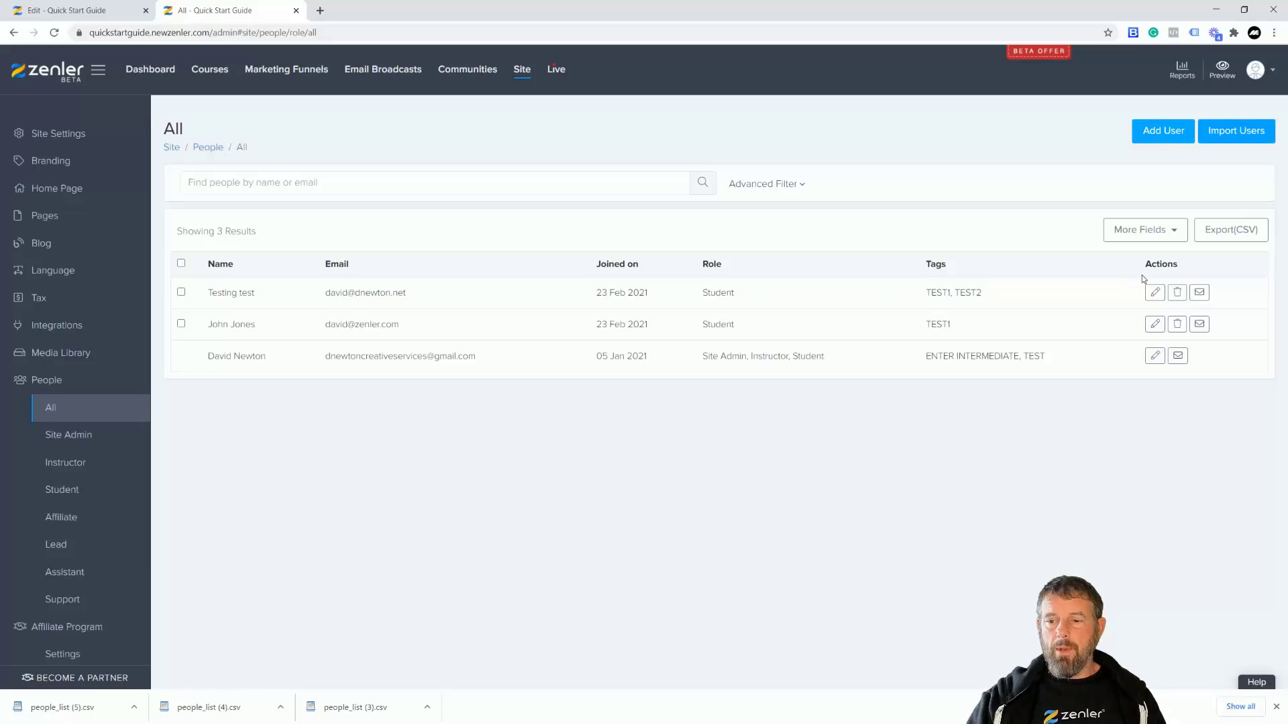
# Export the full people list as a CSV file and start a user import with people_list (6).csv from Downloads as Student
pyautogui.click(1217, 240)
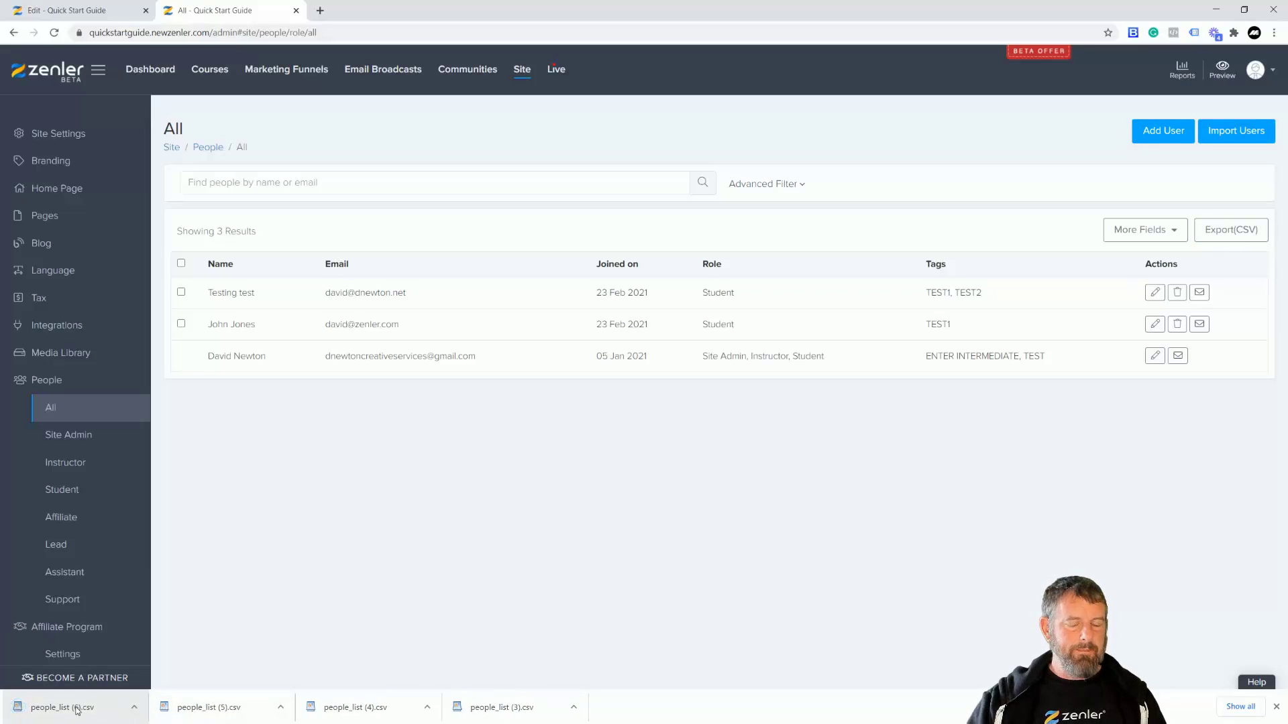
pyautogui.click(1222, 132)
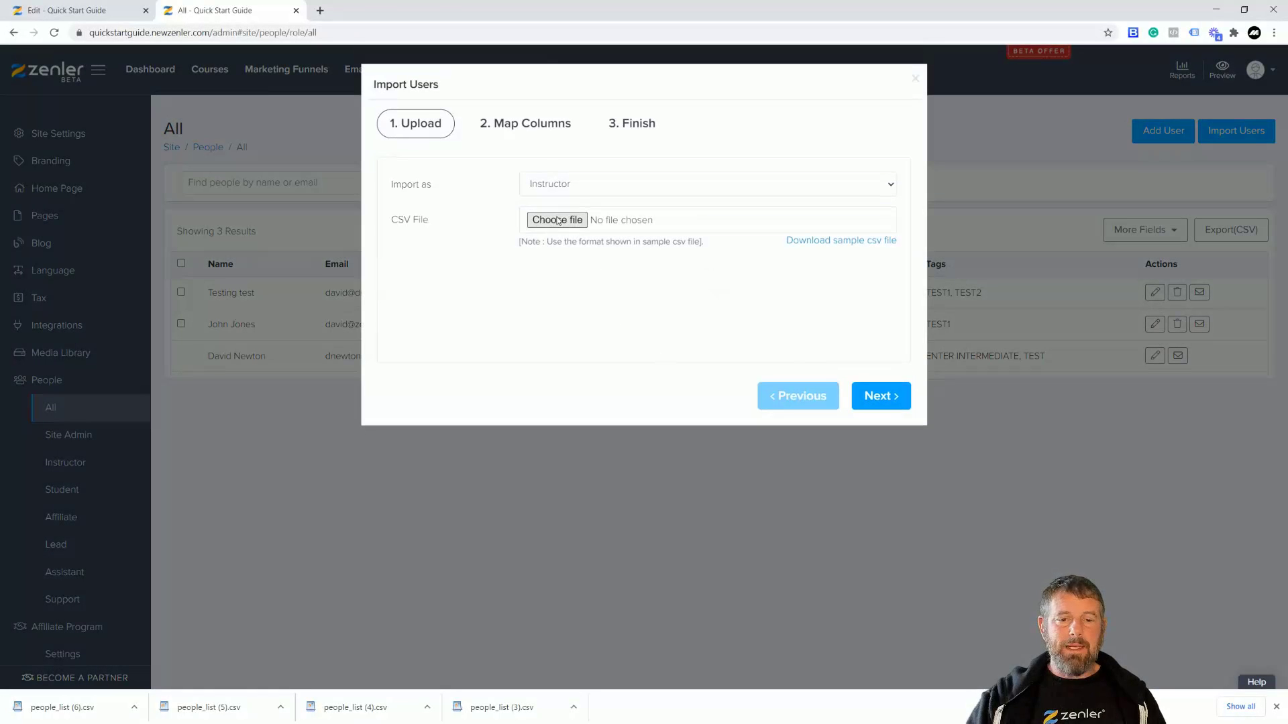
pyautogui.click(558, 191)
pyautogui.click(556, 214)
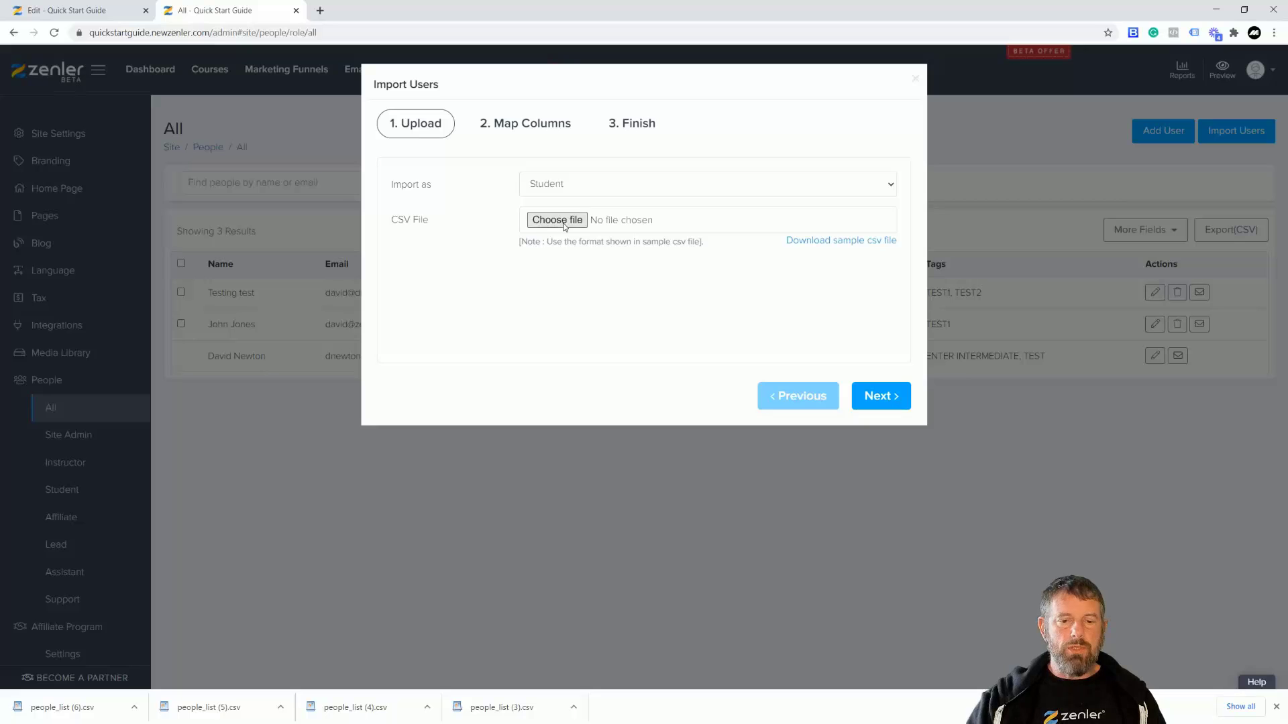
pyautogui.click(578, 221)
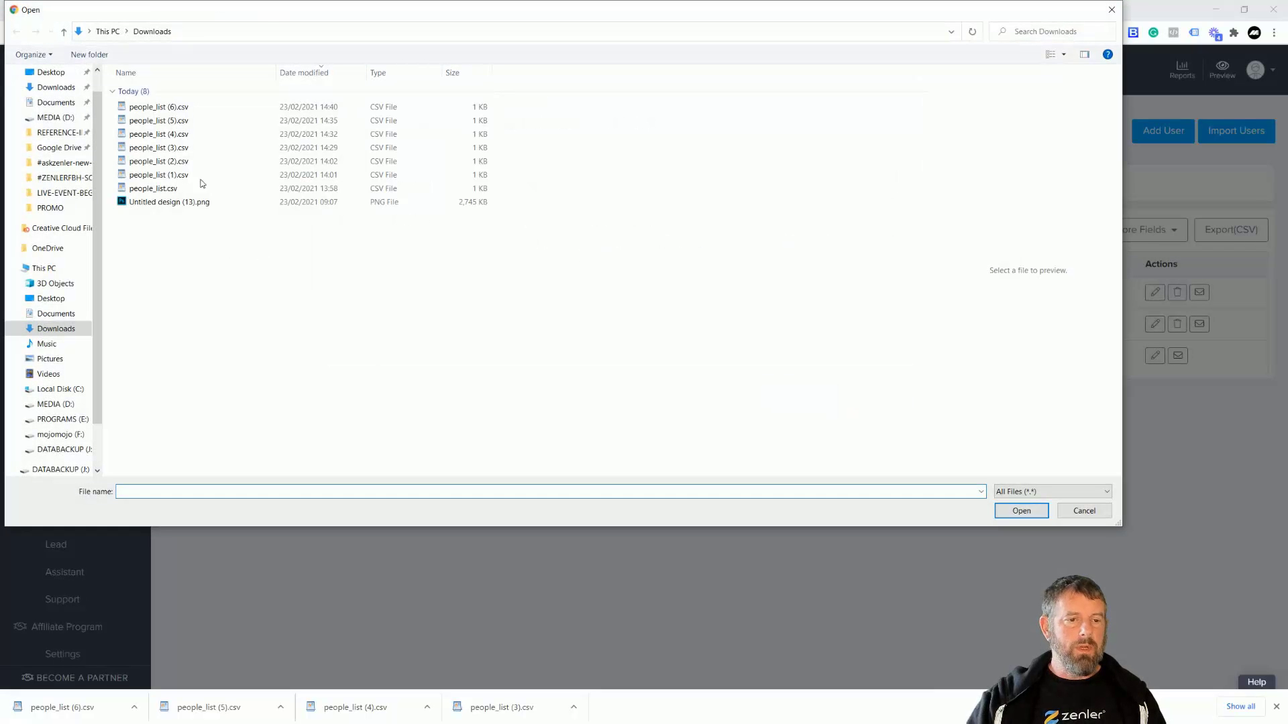
pyautogui.click(161, 107)
pyautogui.click(1015, 512)
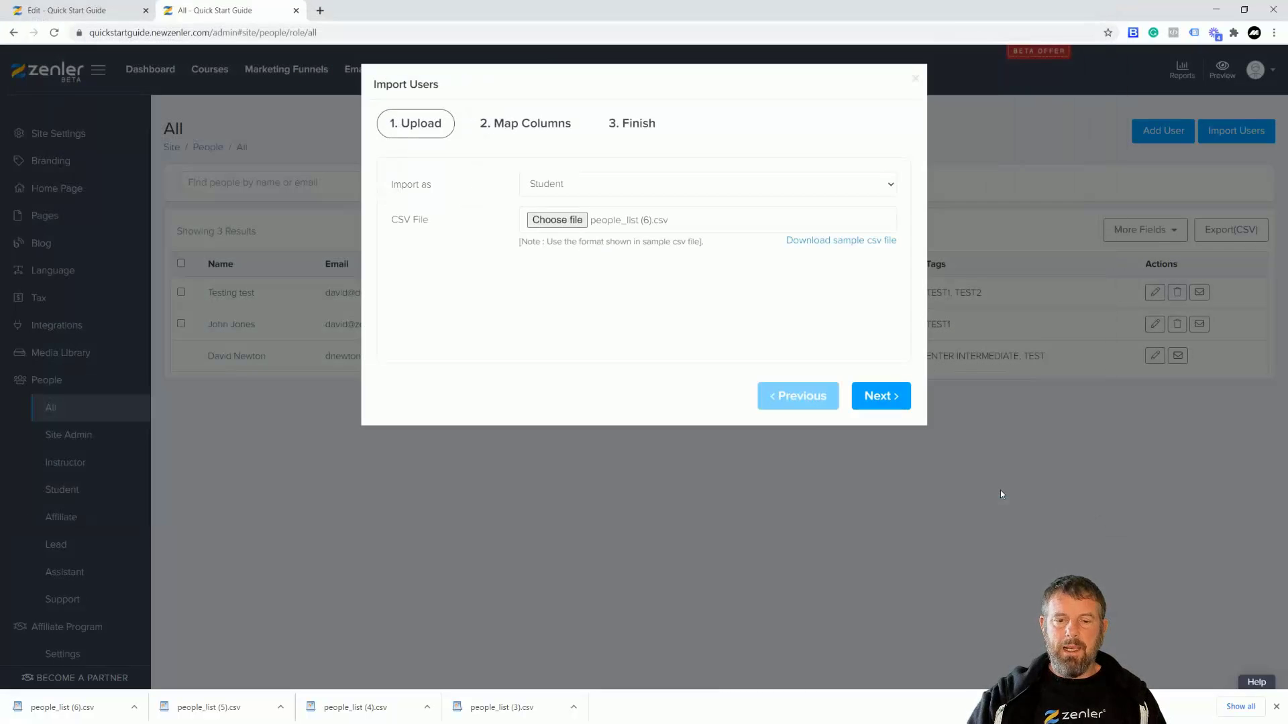
pyautogui.click(893, 400)
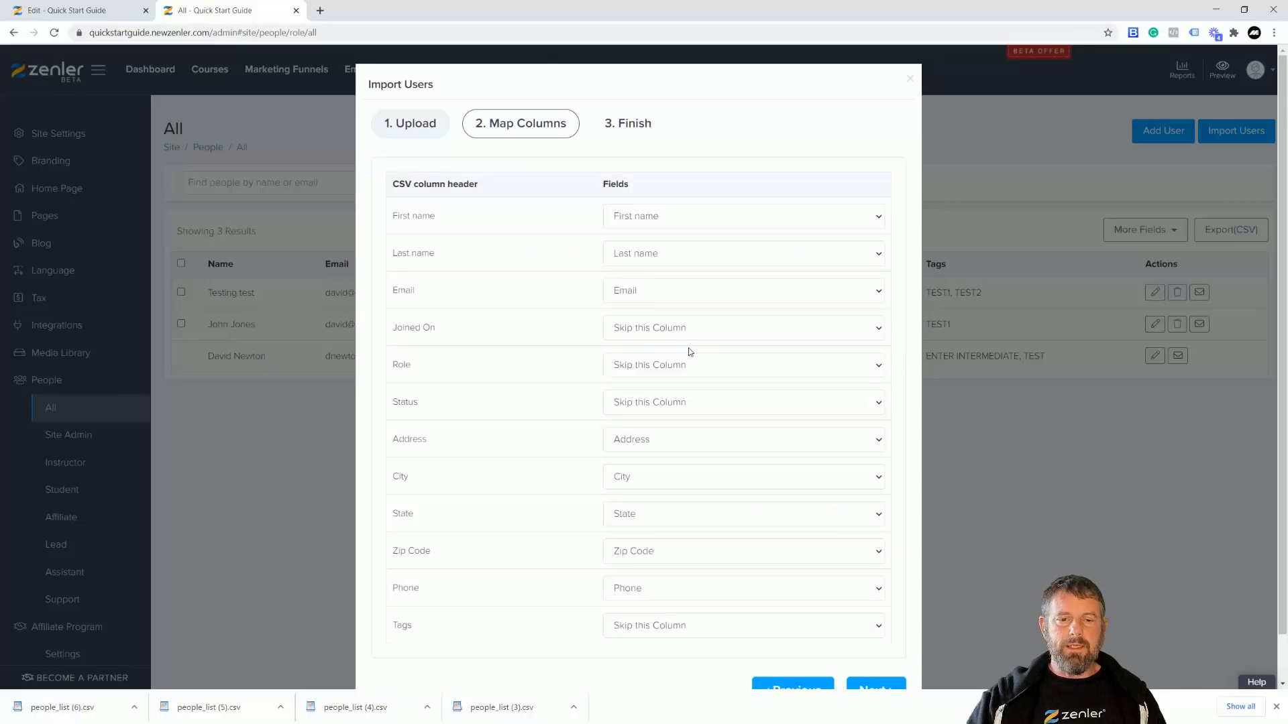
# Keep the proposed column mapping, choose SIGNUP TRIGGER as the funnel and finish importing the users
pyautogui.scroll(-1, 675, 389)
pyautogui.click(879, 644)
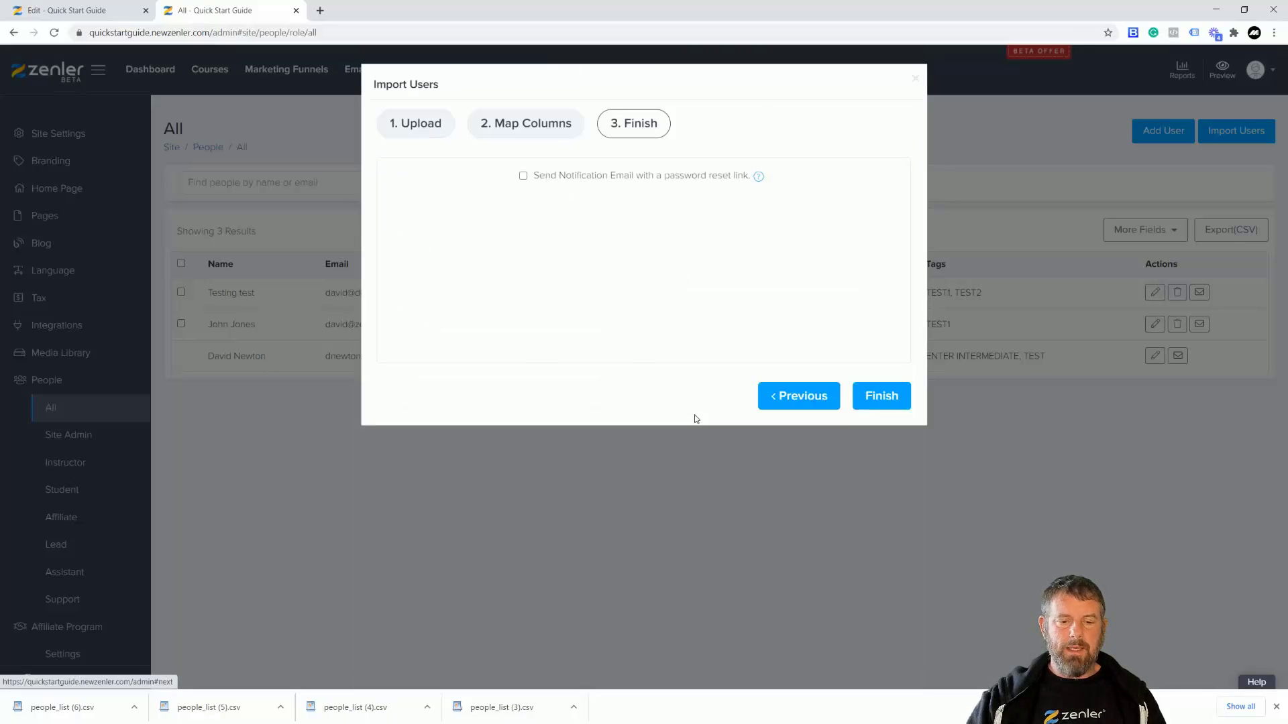
pyautogui.click(555, 339)
pyautogui.click(547, 367)
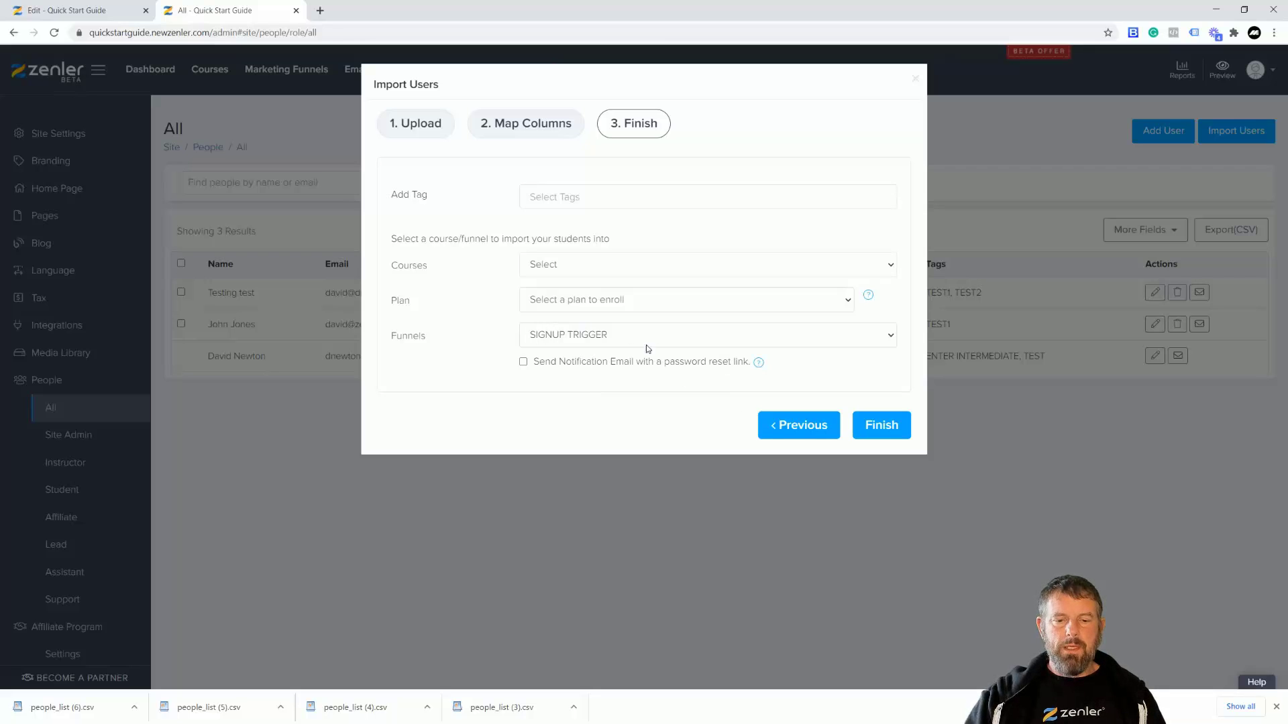
pyautogui.click(877, 434)
pyautogui.click(649, 444)
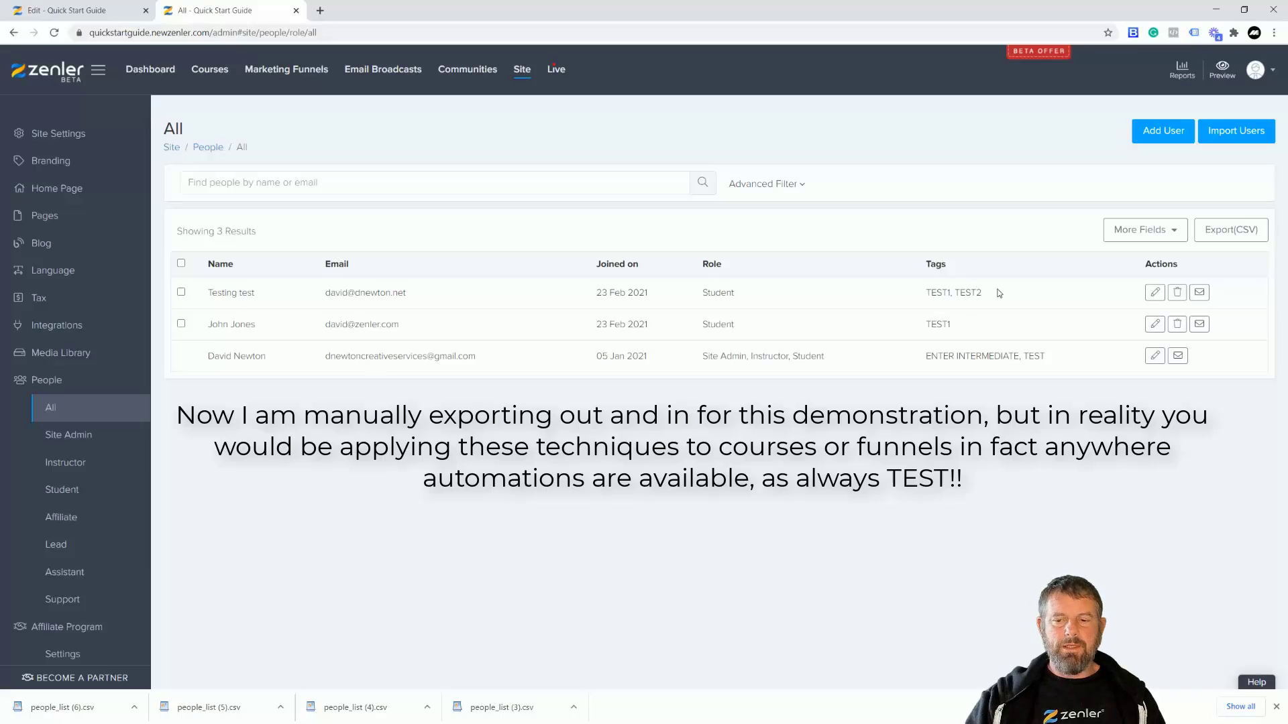
# Examine the Tags column of the full people list before and after refreshing it to check the import's effect
pyautogui.moveTo(985, 299); pyautogui.dragTo(958, 295)
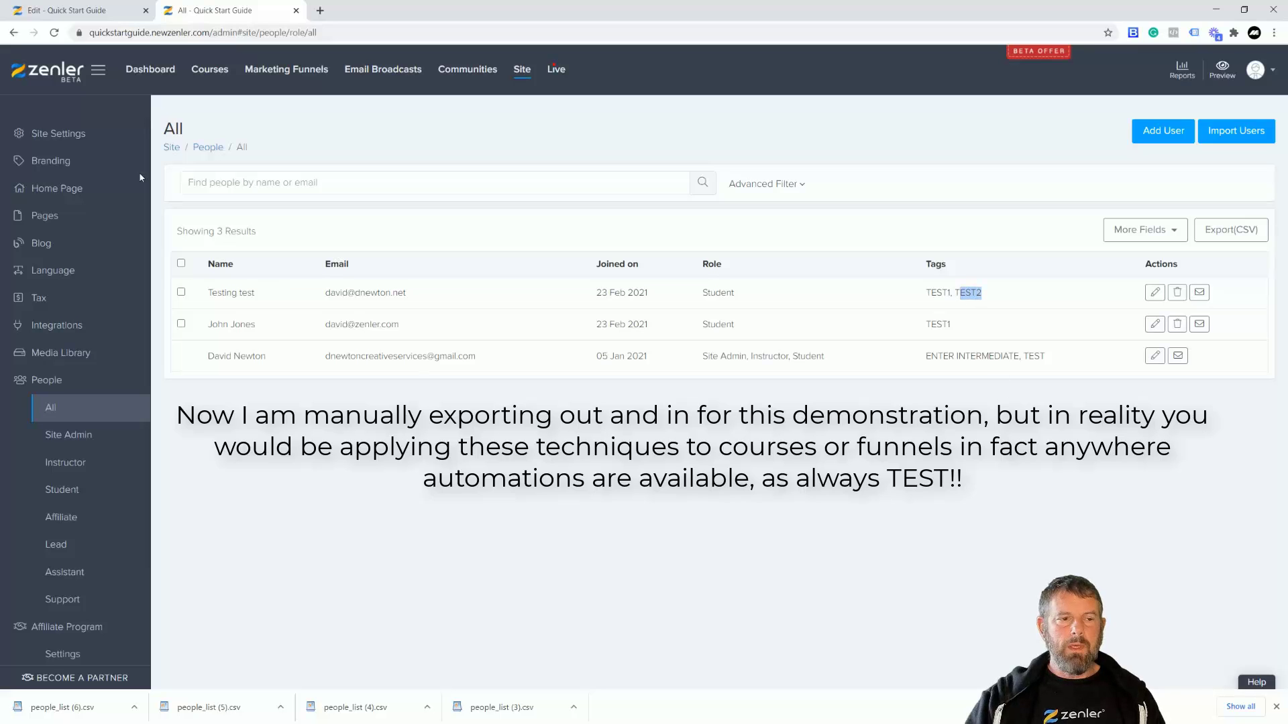
pyautogui.click(53, 32)
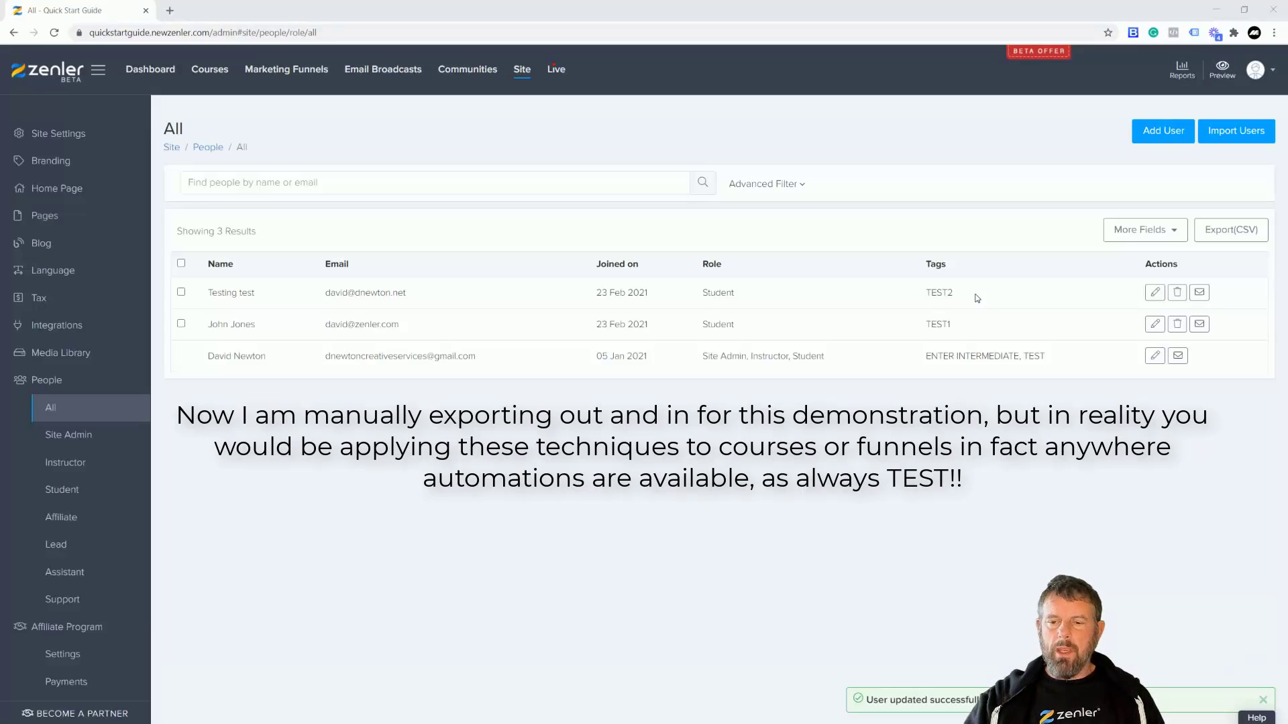
pyautogui.moveTo(975, 294); pyautogui.dragTo(899, 299)
pyautogui.click(792, 505)
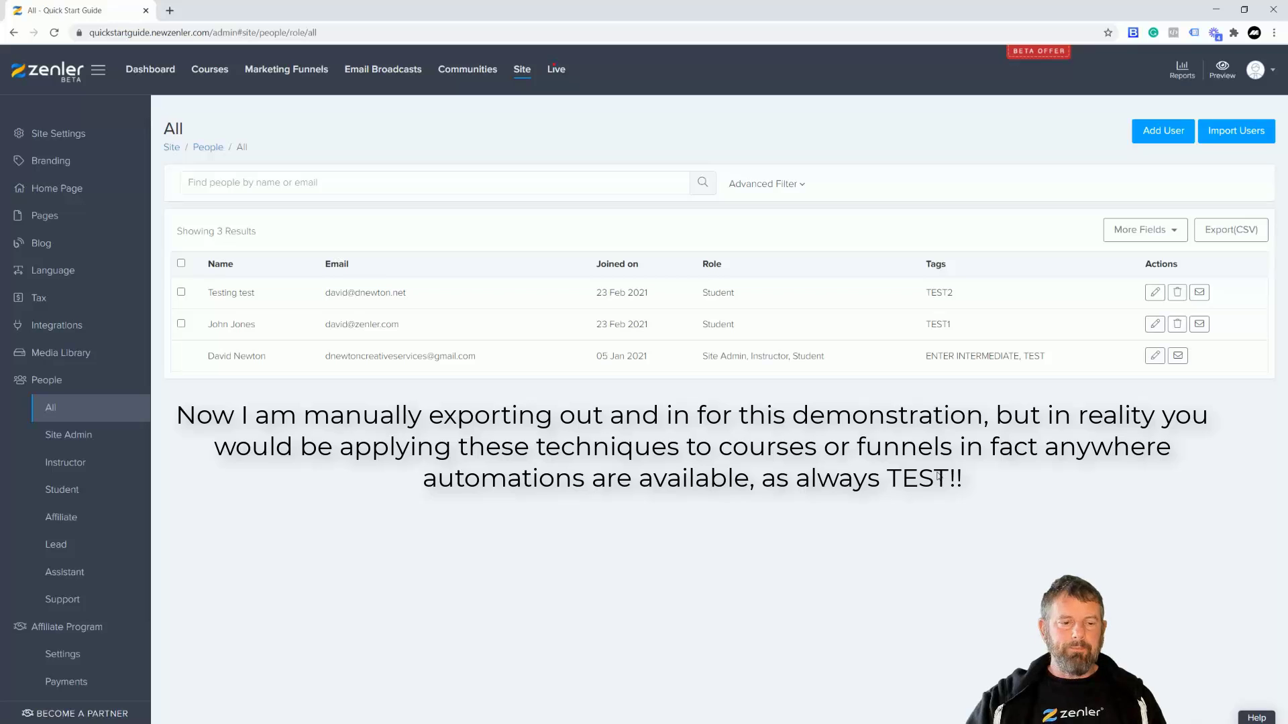
pyautogui.click(86, 437)
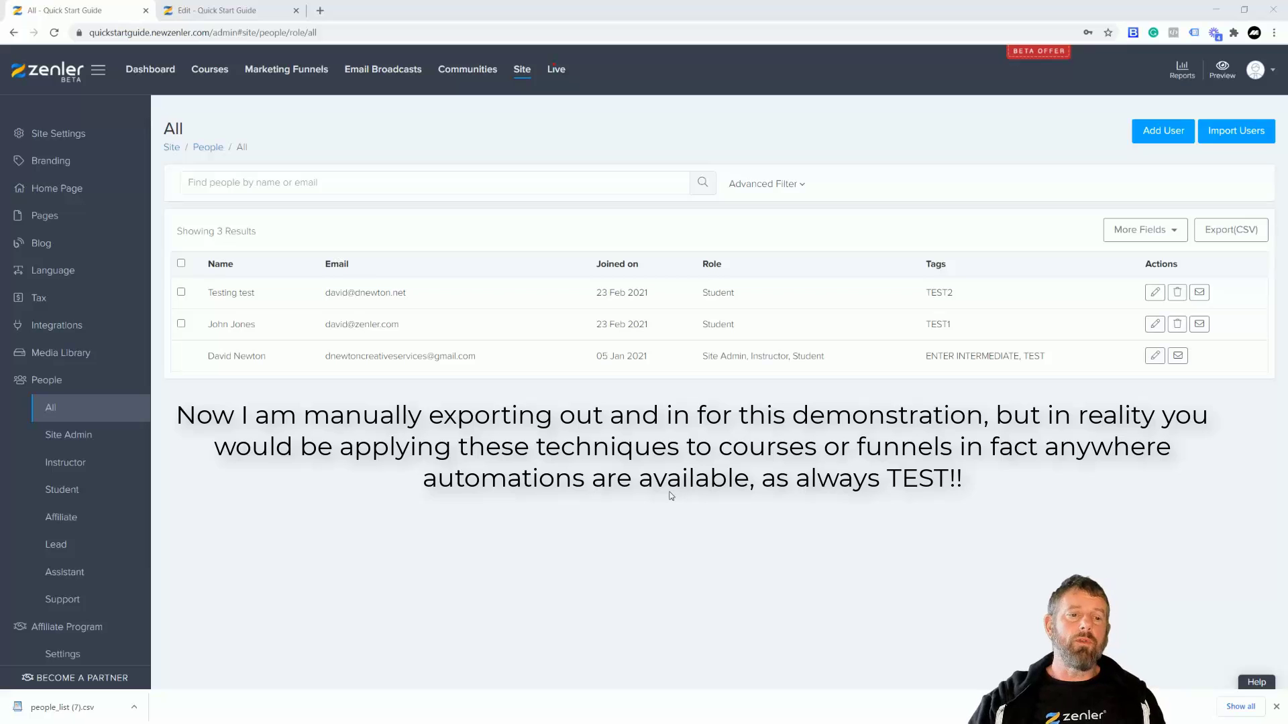
# Open the Add Tag action in the Intermediate Guide to Zenler course's enrollment automation and copy its tag name, ENTER INTERMEDIATE
pyautogui.click(209, 69)
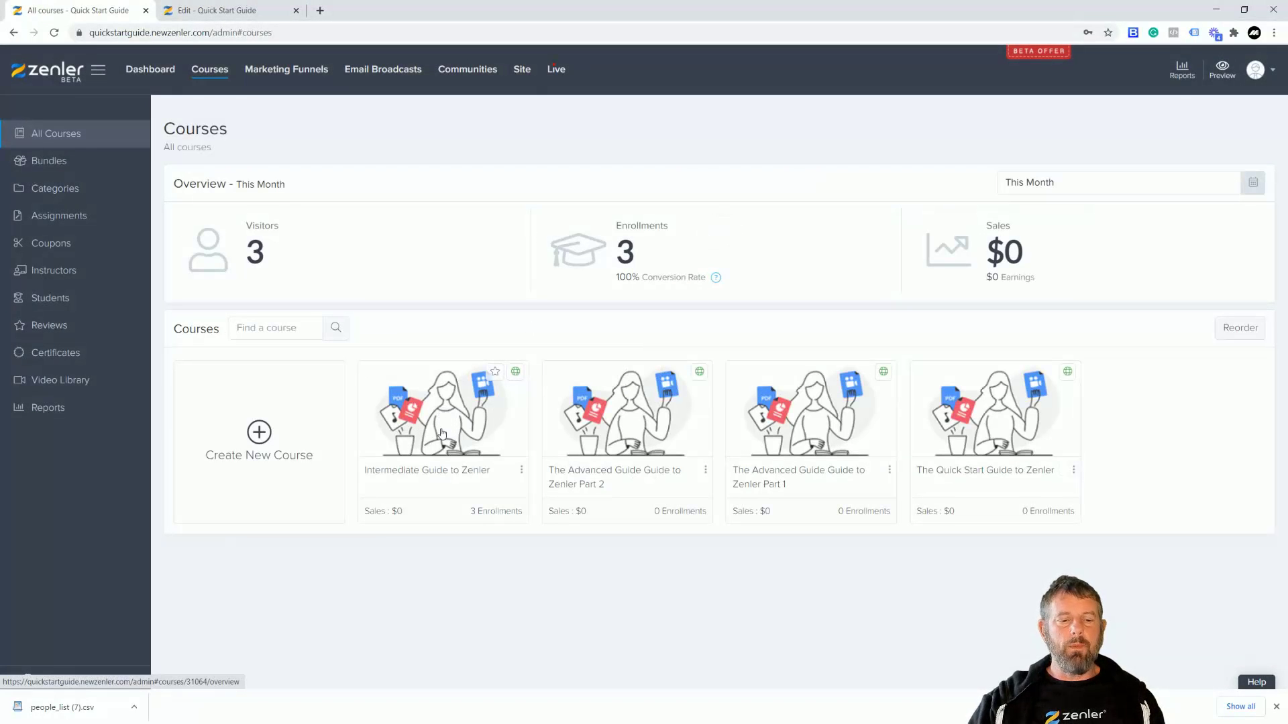
pyautogui.click(464, 420)
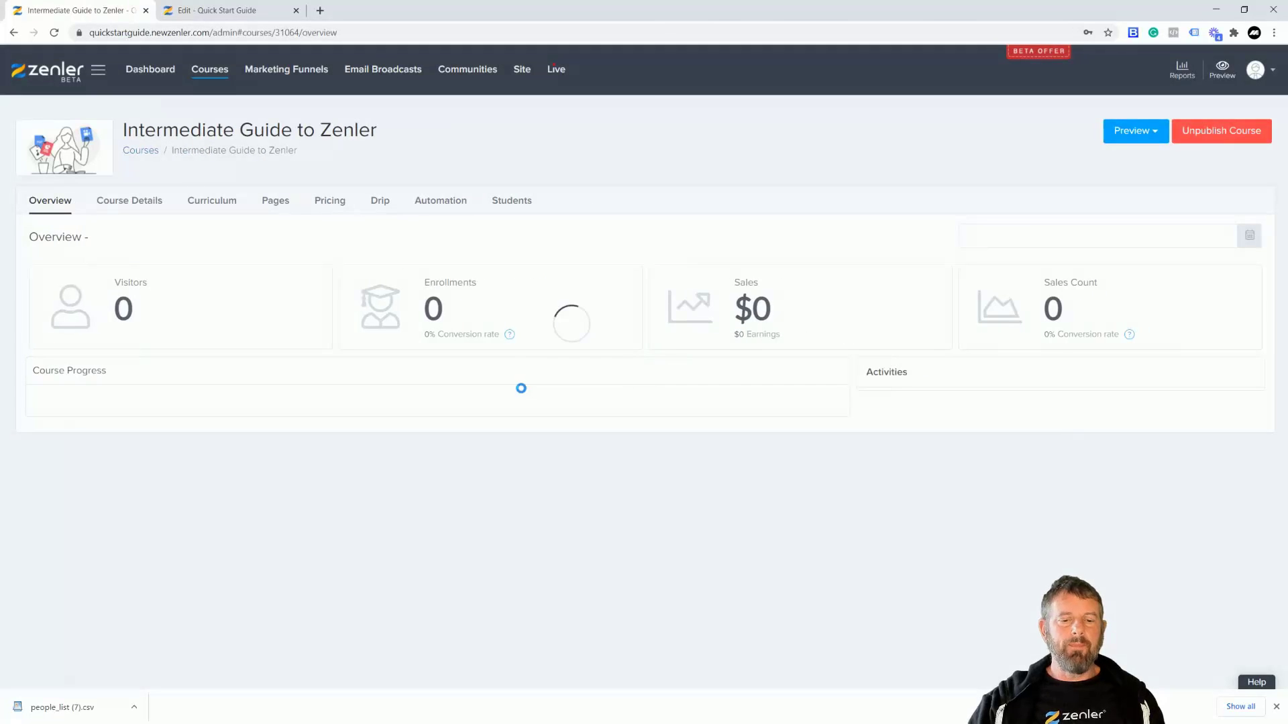
pyautogui.click(440, 203)
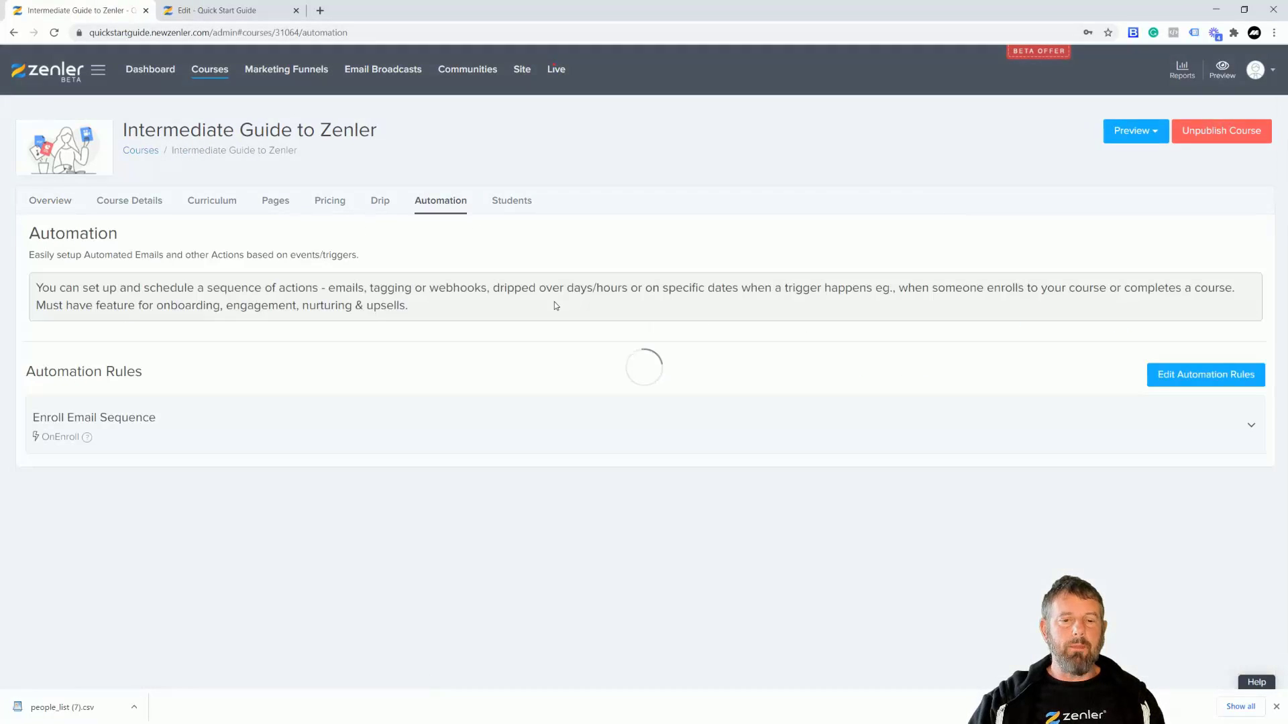
pyautogui.click(152, 437)
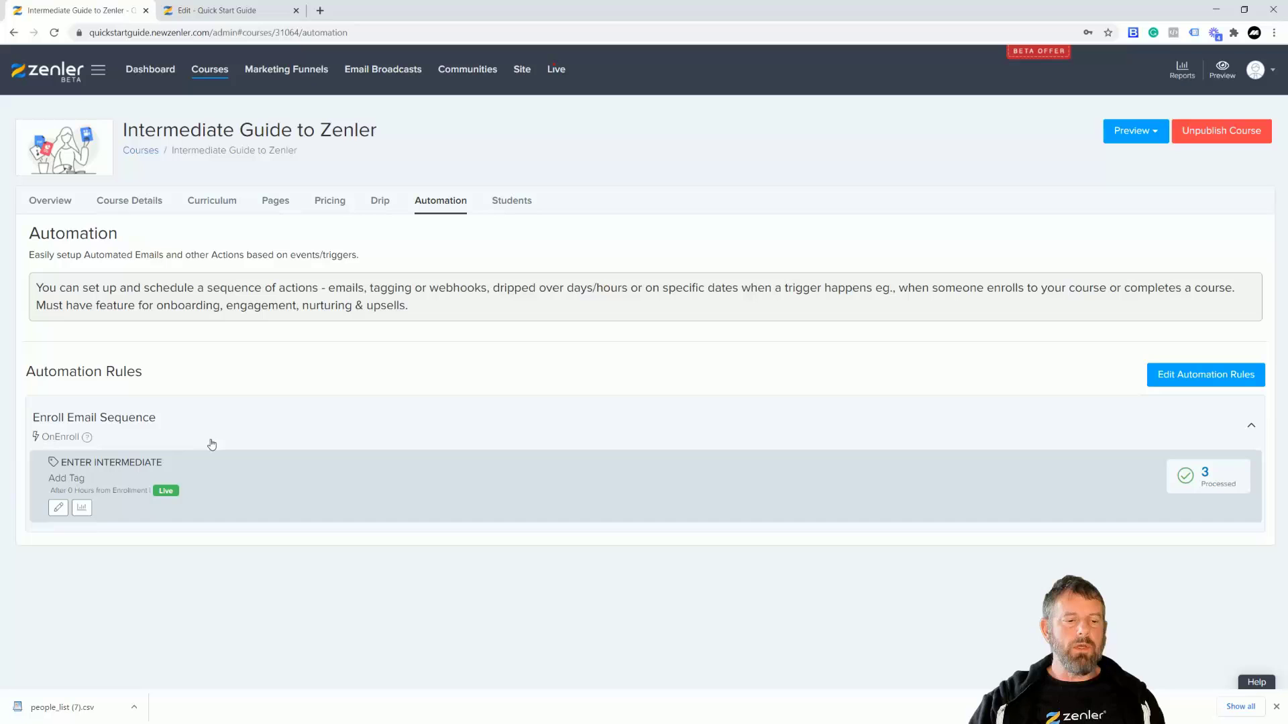
pyautogui.click(58, 508)
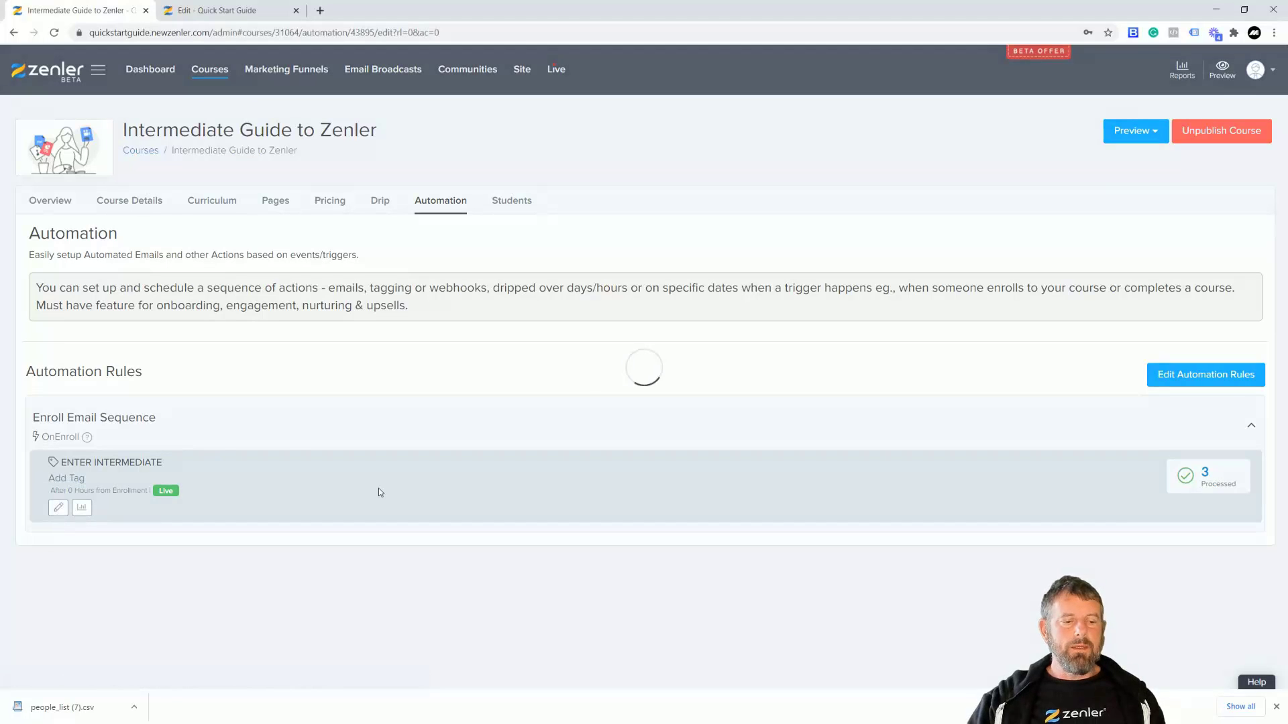
pyautogui.moveTo(794, 451); pyautogui.dragTo(574, 452)
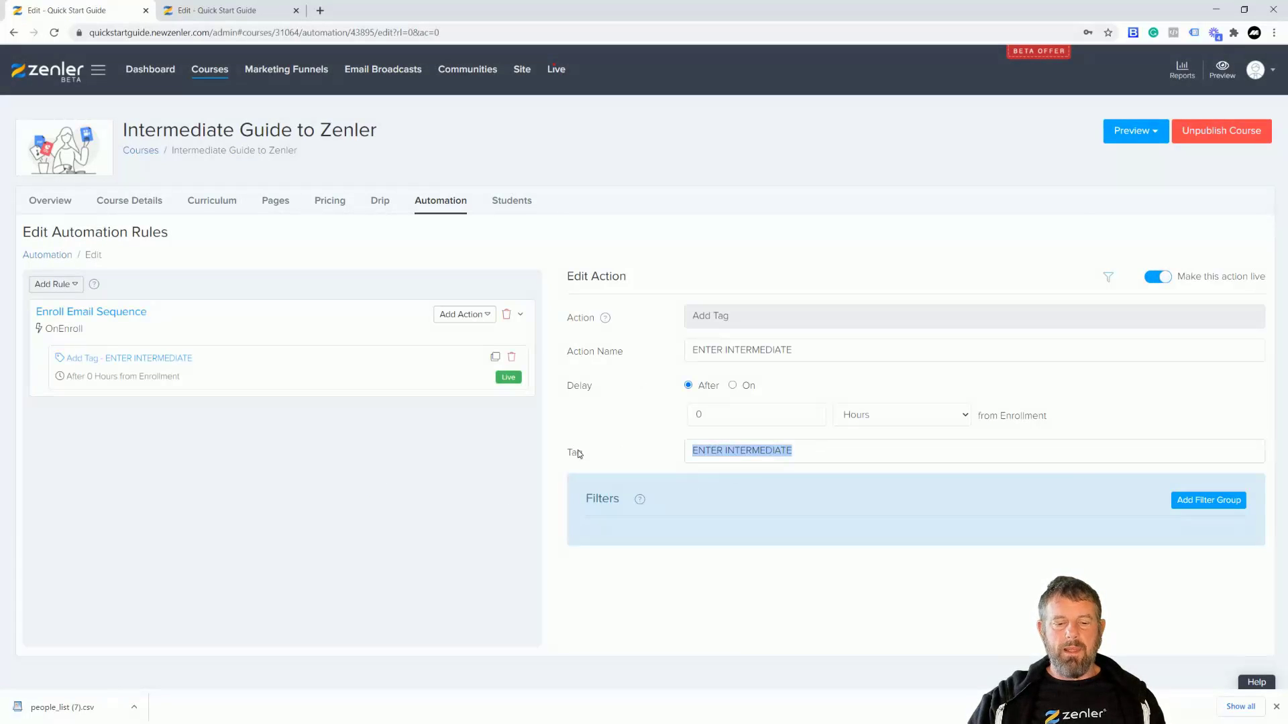
pyautogui.hotkey('ctrl', 'c')
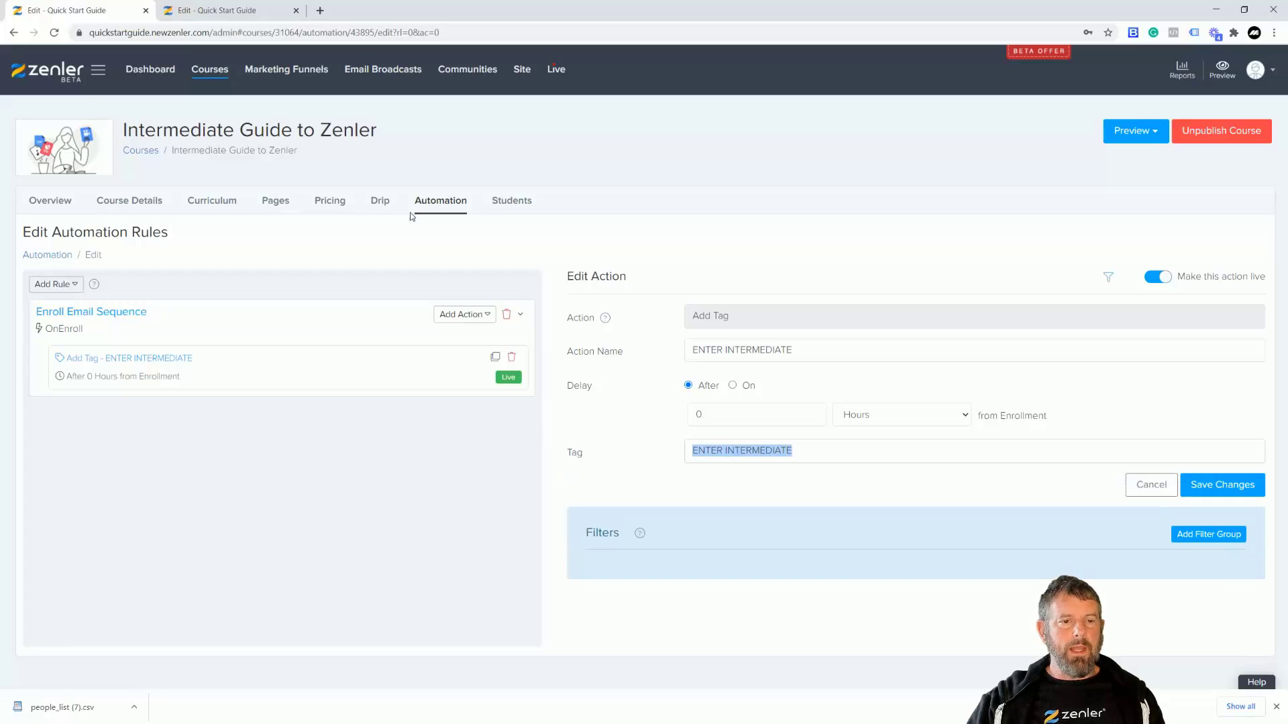
# Open the Enroll Email Sequence of The Advanced Guide Guide to Zenler Part 1 course for editing
pyautogui.click(211, 71)
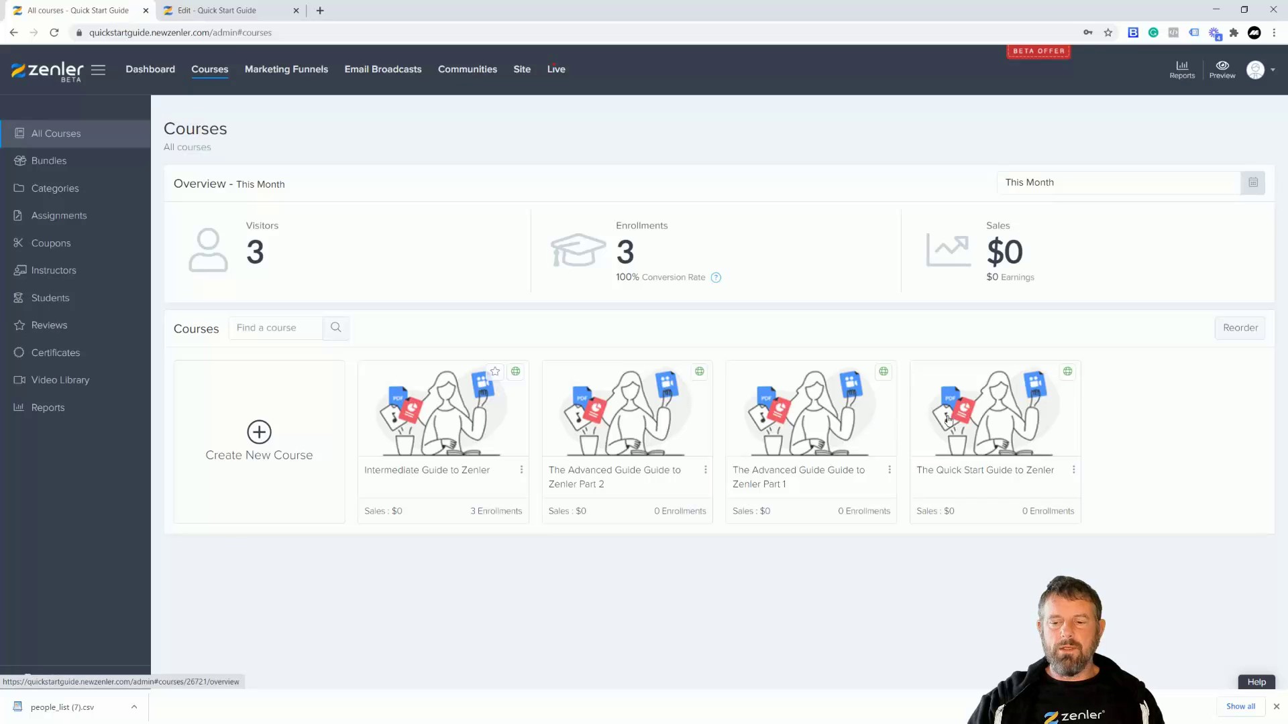
pyautogui.click(769, 431)
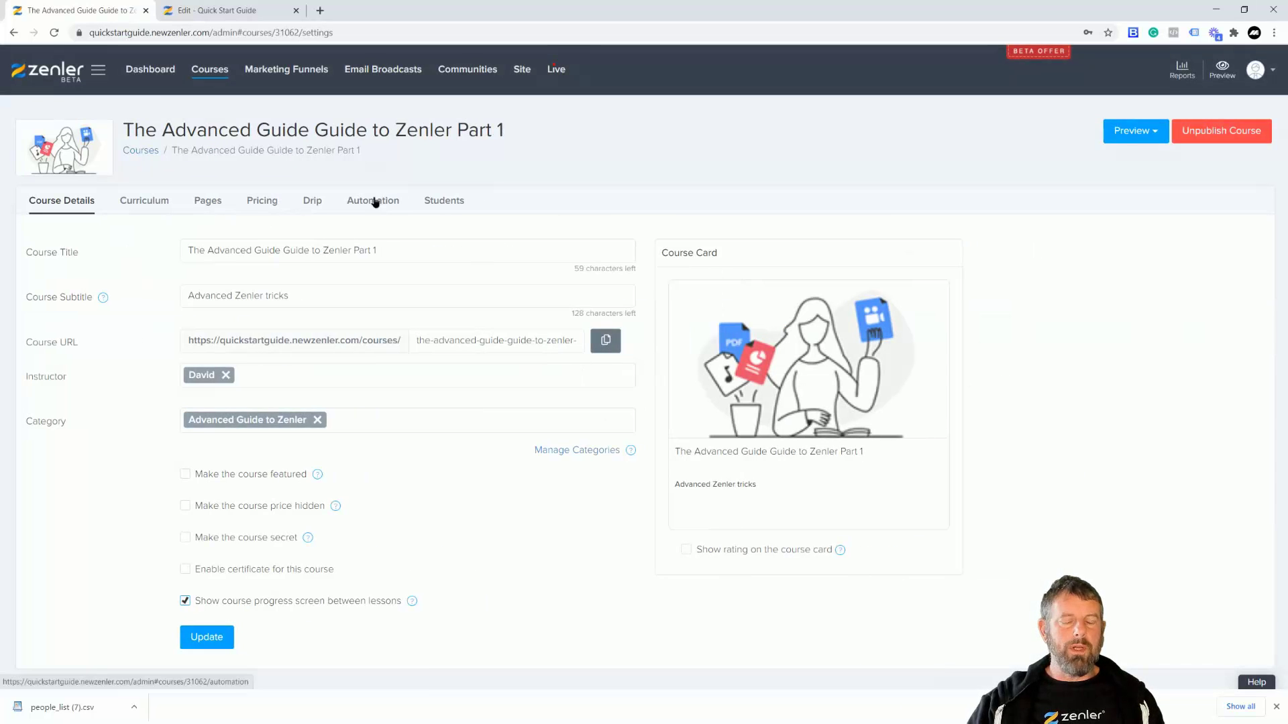
pyautogui.click(373, 201)
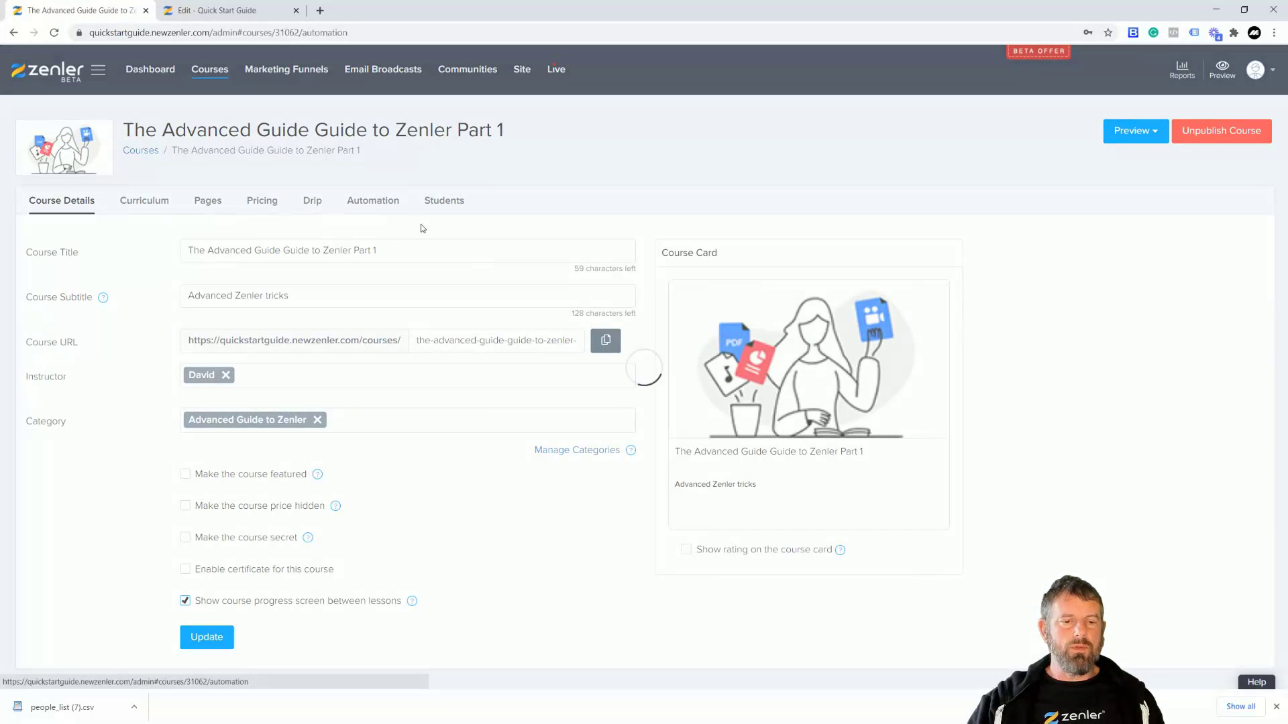
pyautogui.click(165, 441)
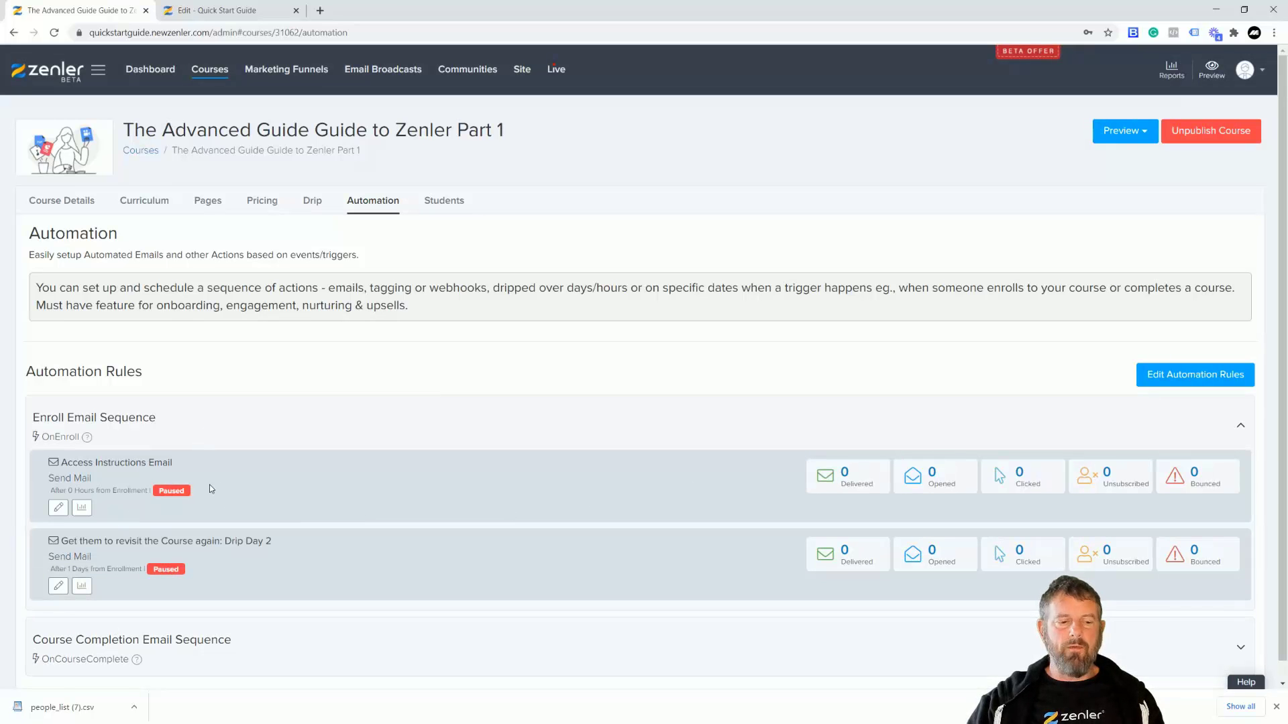
pyautogui.click(59, 508)
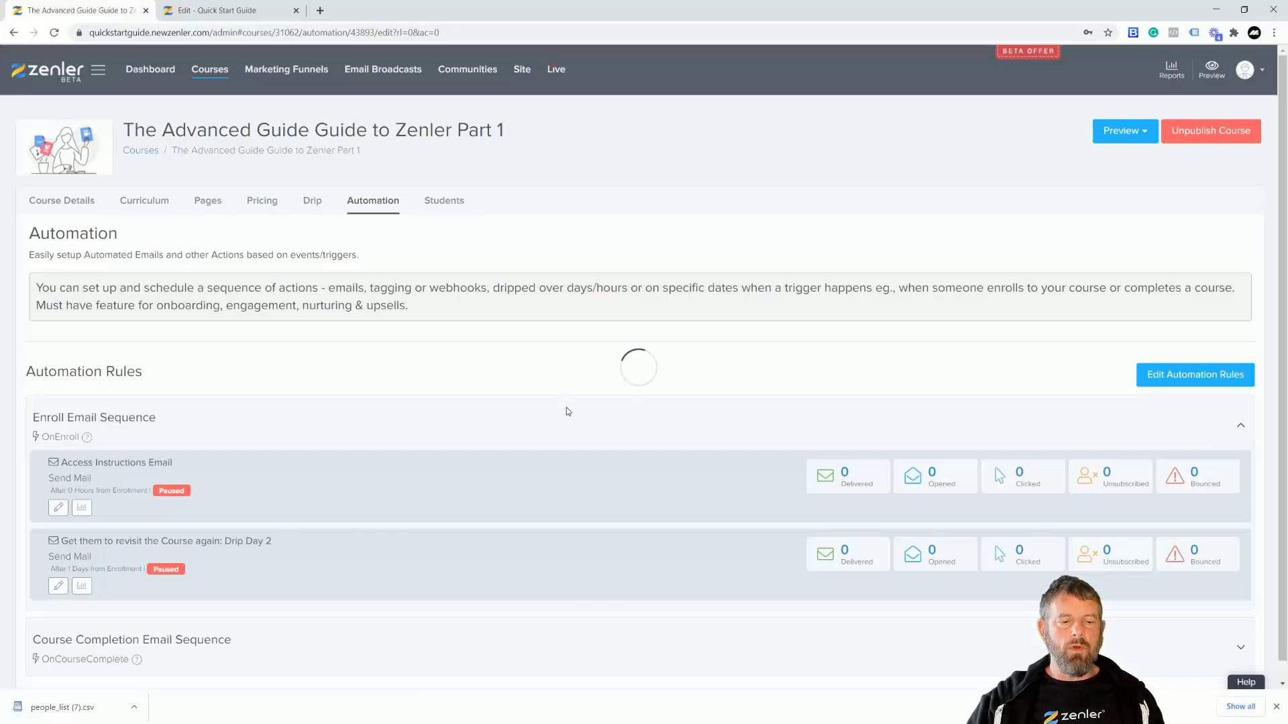
# Add a Remove Tag action to the Enroll Email Sequence and set its tag to ENTER INTERMEDIATE
pyautogui.click(460, 314)
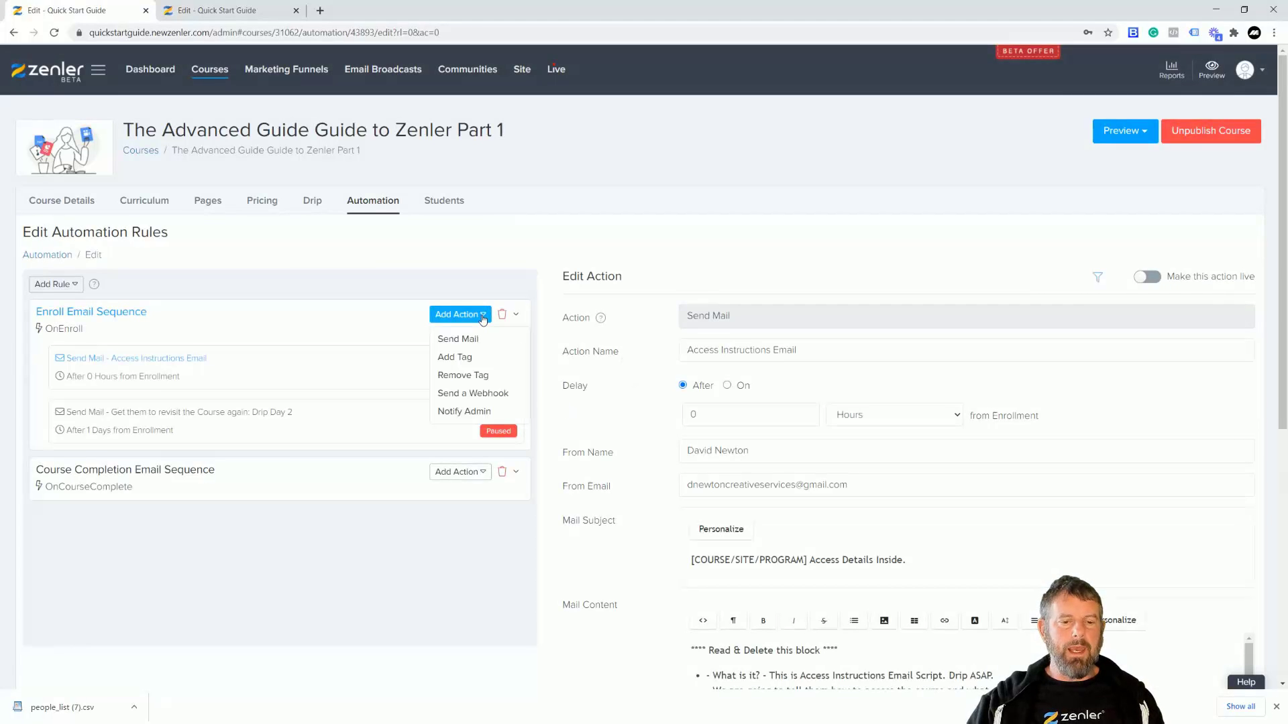
pyautogui.click(467, 372)
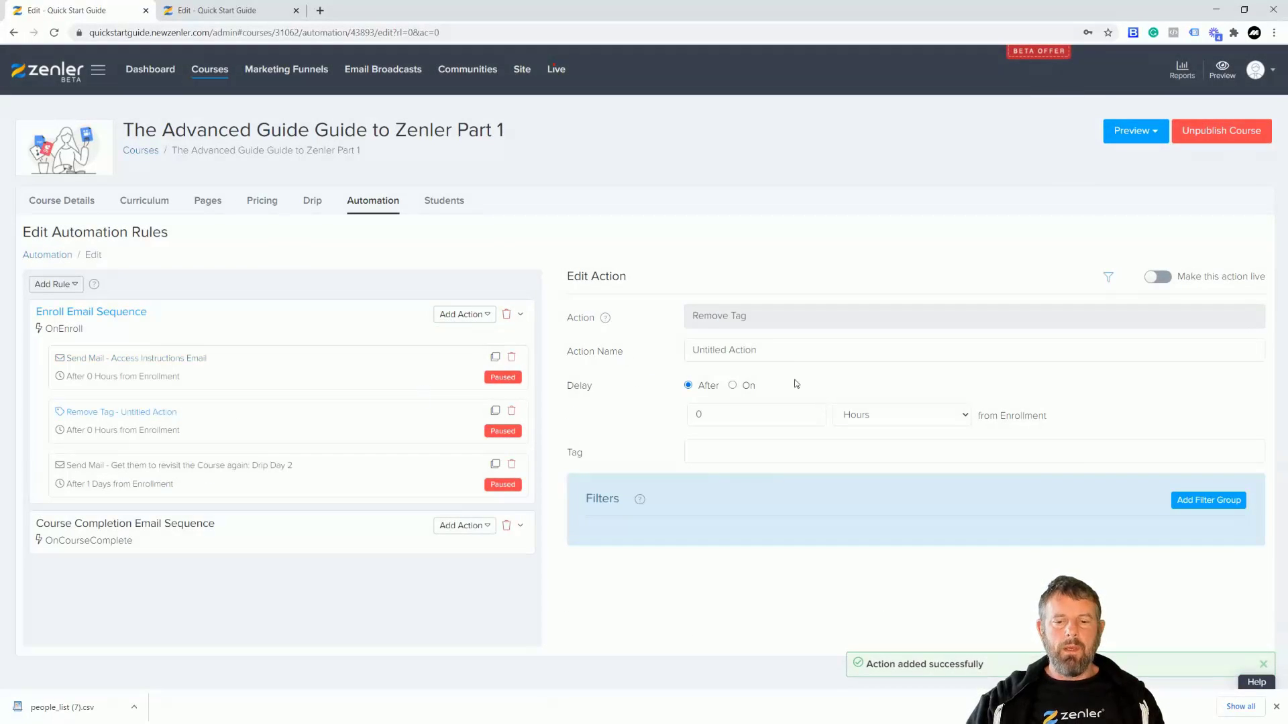
pyautogui.click(705, 450)
pyautogui.click(729, 500)
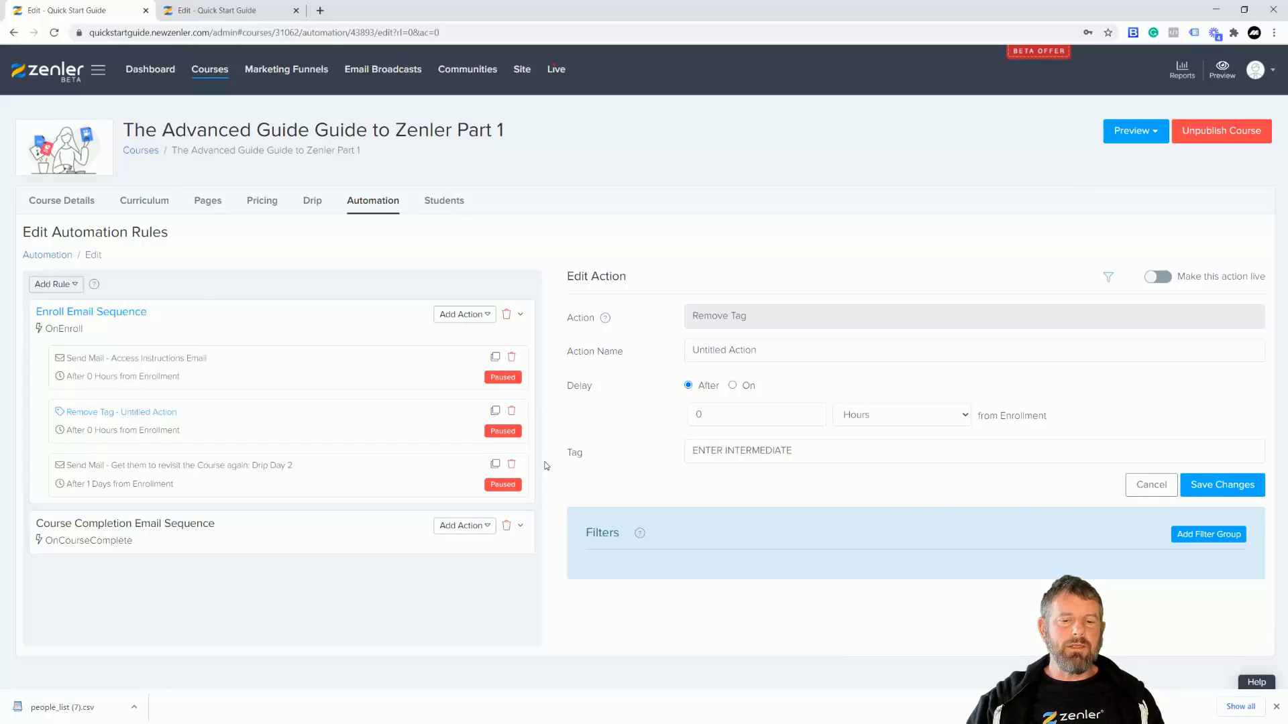
pyautogui.moveTo(796, 451); pyautogui.dragTo(687, 451)
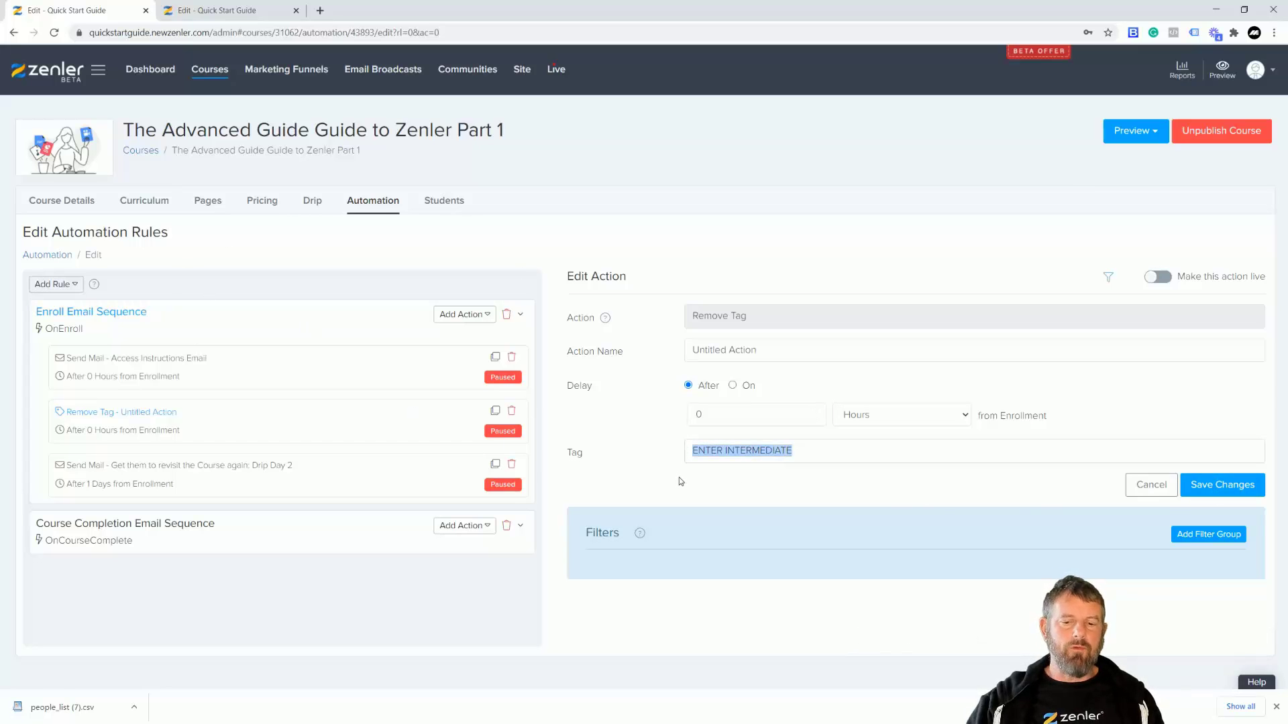
pyautogui.click(680, 482)
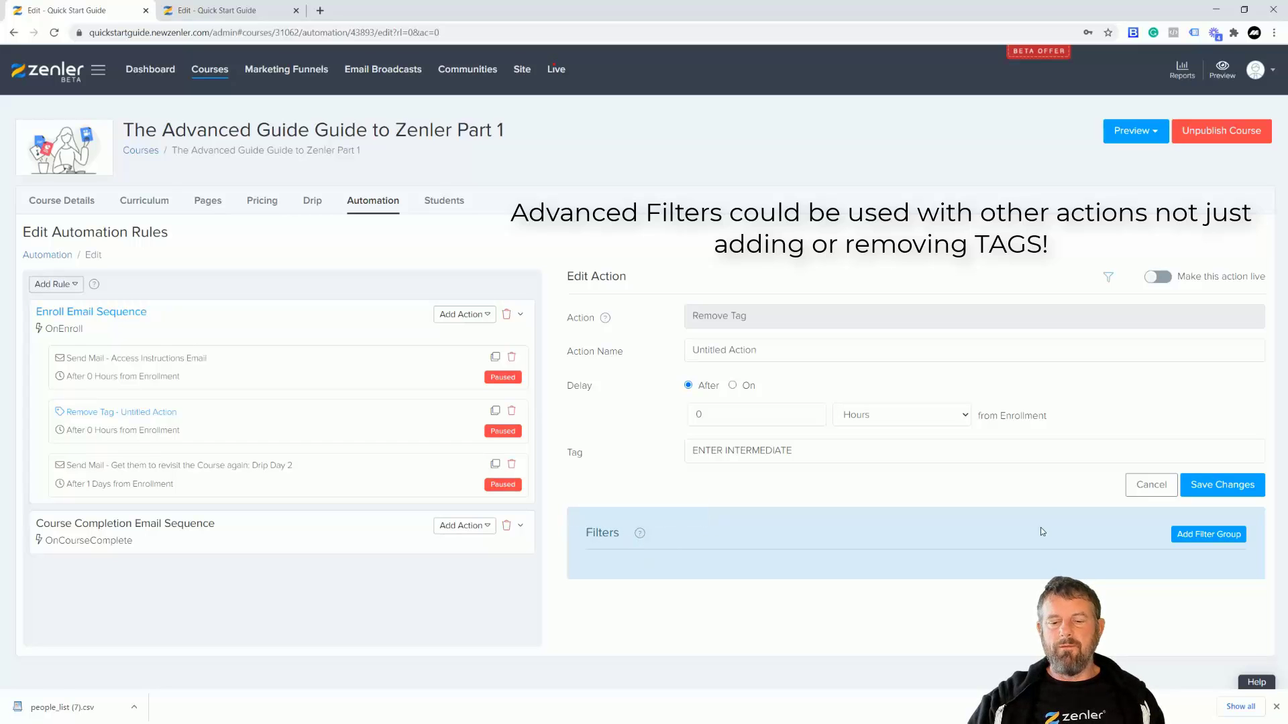
# Save the Remove Tag action, make it live and apply the change to already enrolled students
pyautogui.click(1217, 485)
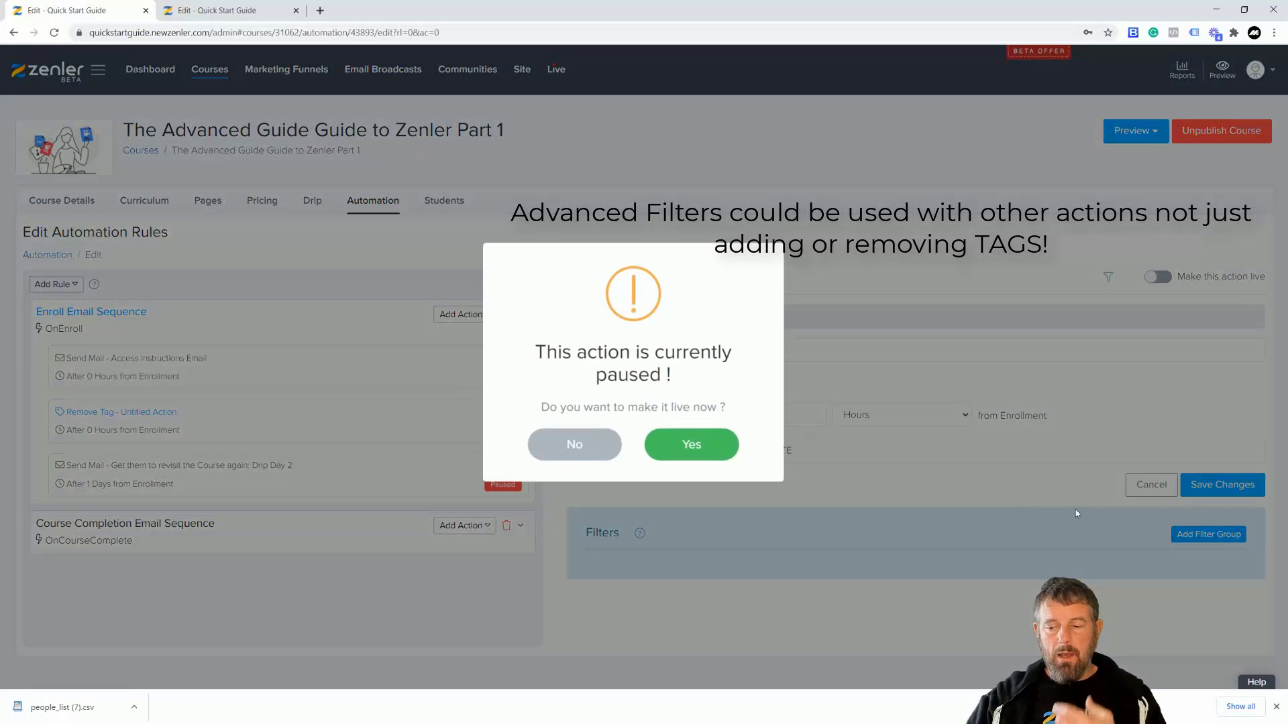
pyautogui.click(697, 448)
pyautogui.click(692, 442)
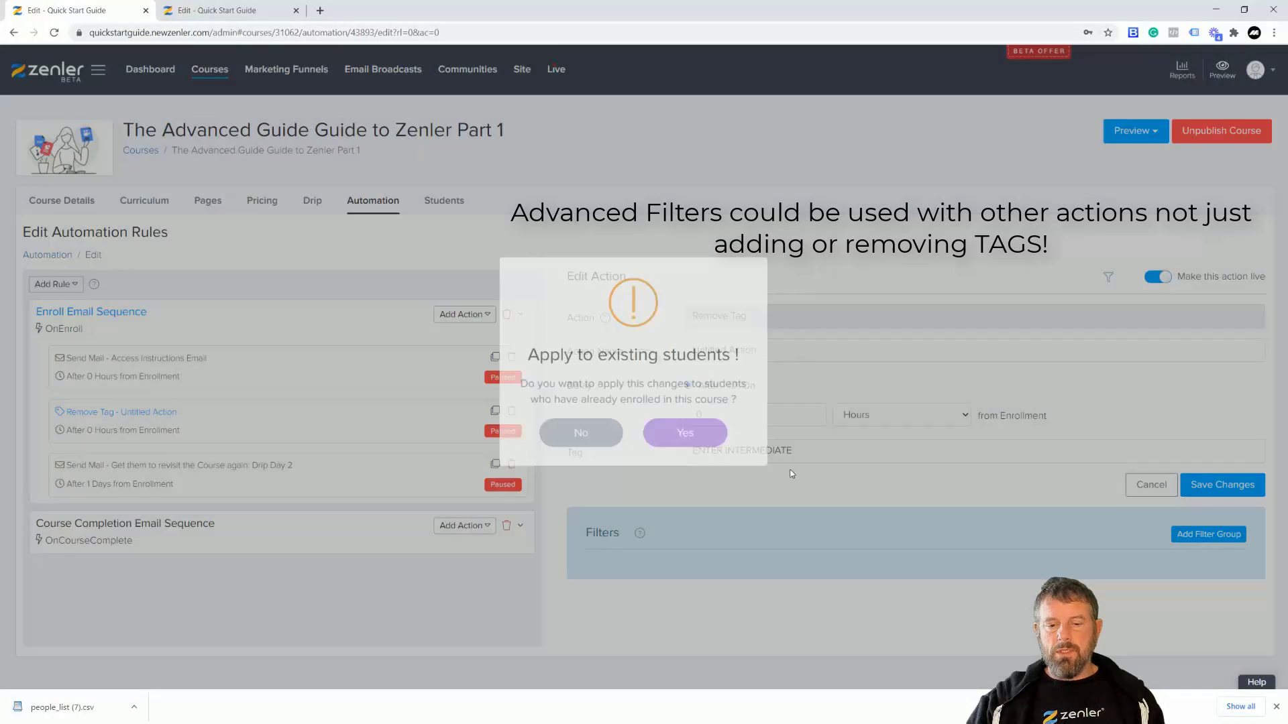
# Add a filter group matching All with the condition Enrolled in course Intermediate Guide to Zenler to the Remove Tag action and save it
pyautogui.click(1200, 502)
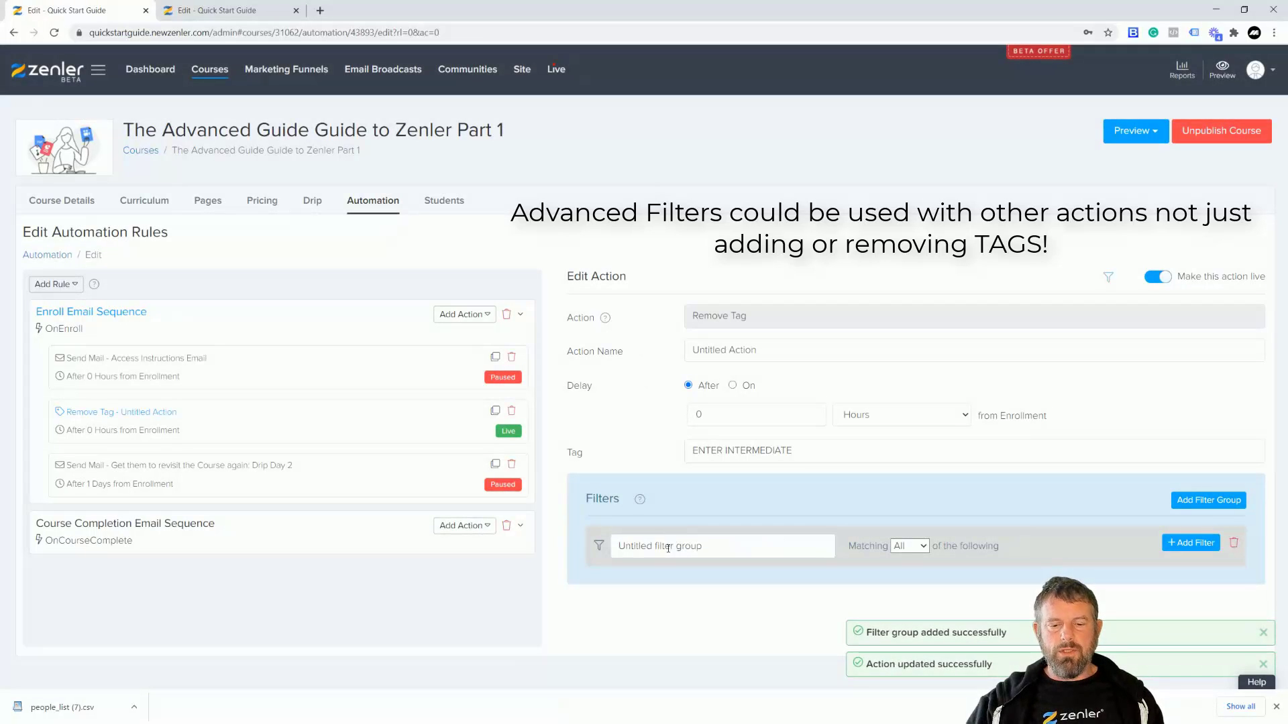
pyautogui.moveTo(640, 501)
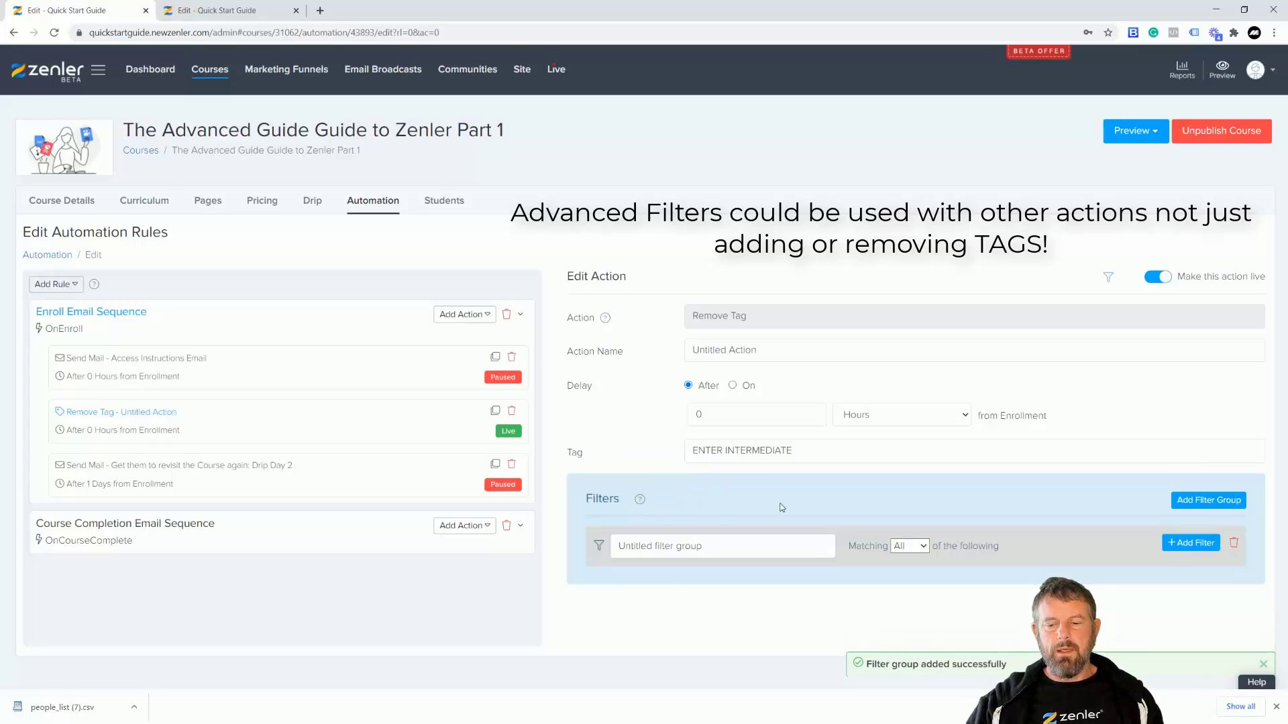
pyautogui.click(917, 547)
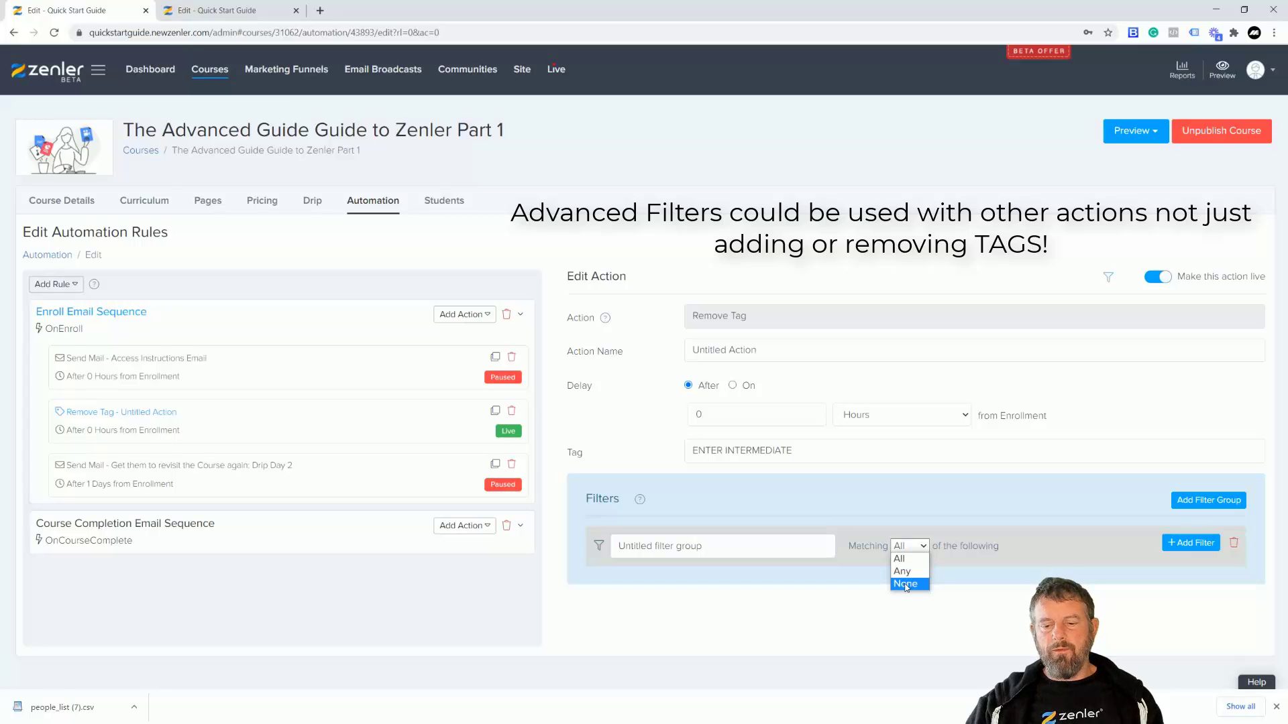
pyautogui.click(841, 509)
pyautogui.click(1172, 544)
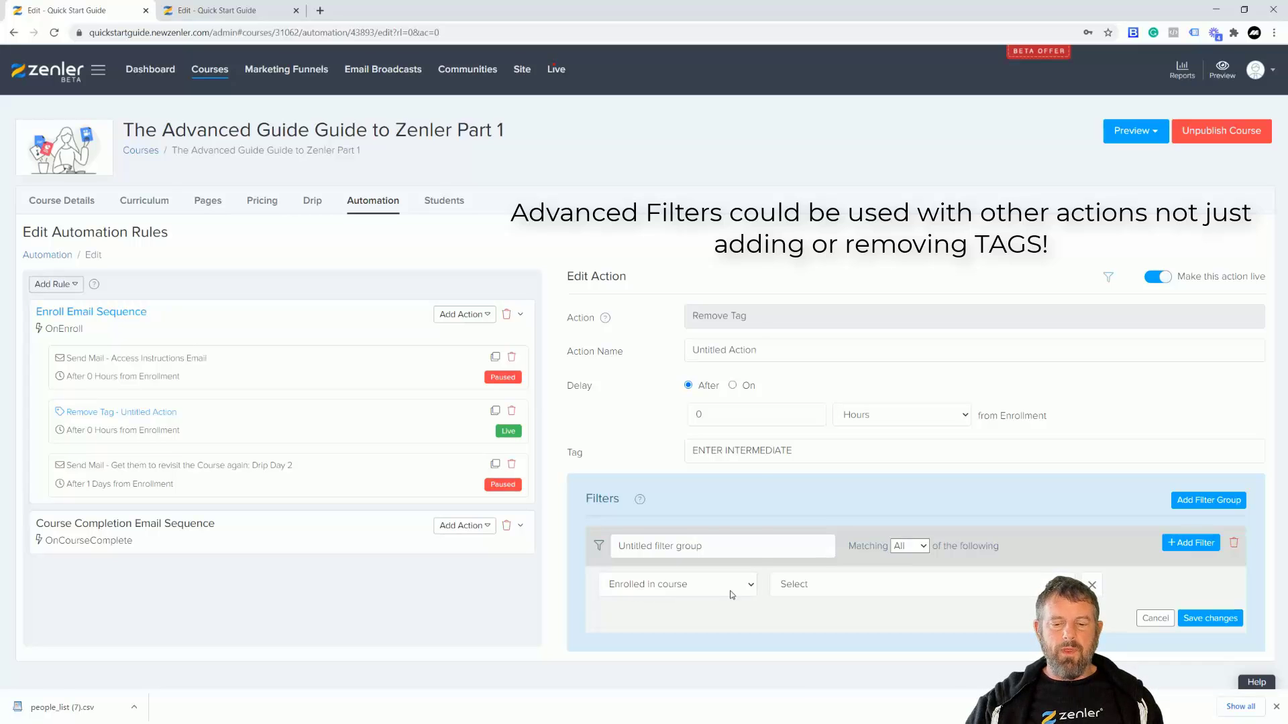
pyautogui.click(750, 589)
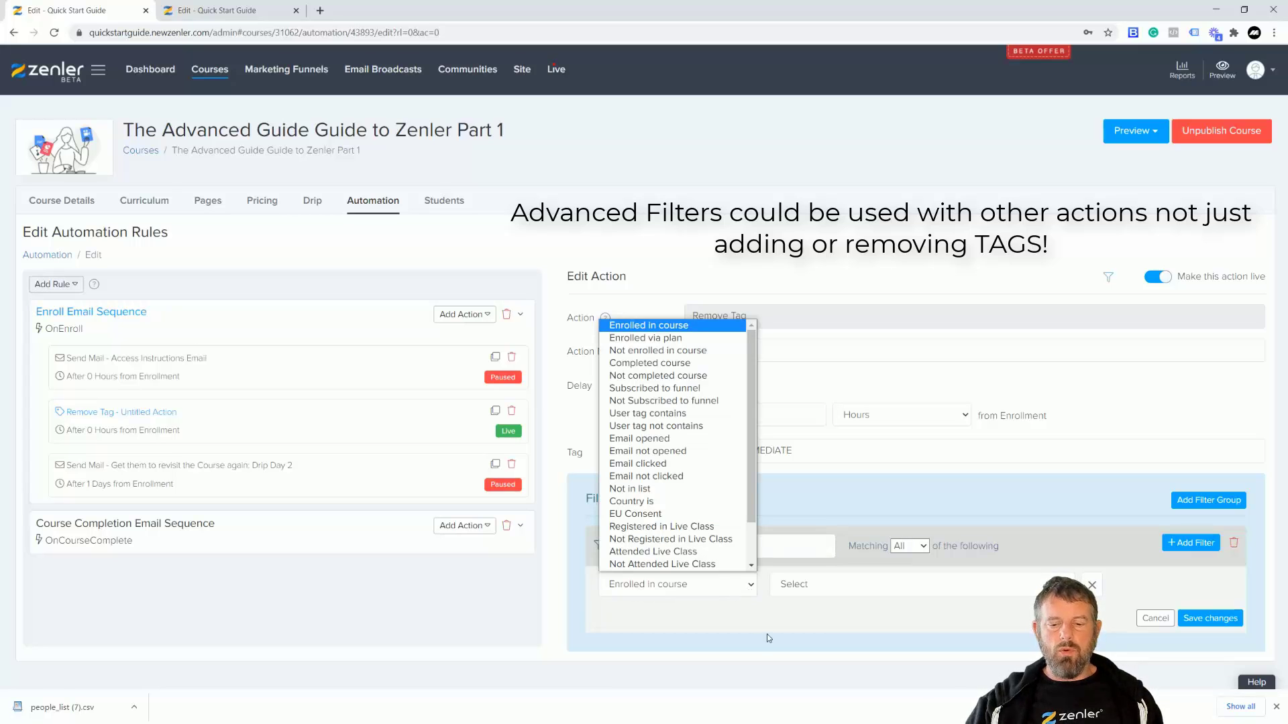
pyautogui.click(826, 590)
pyautogui.click(826, 590)
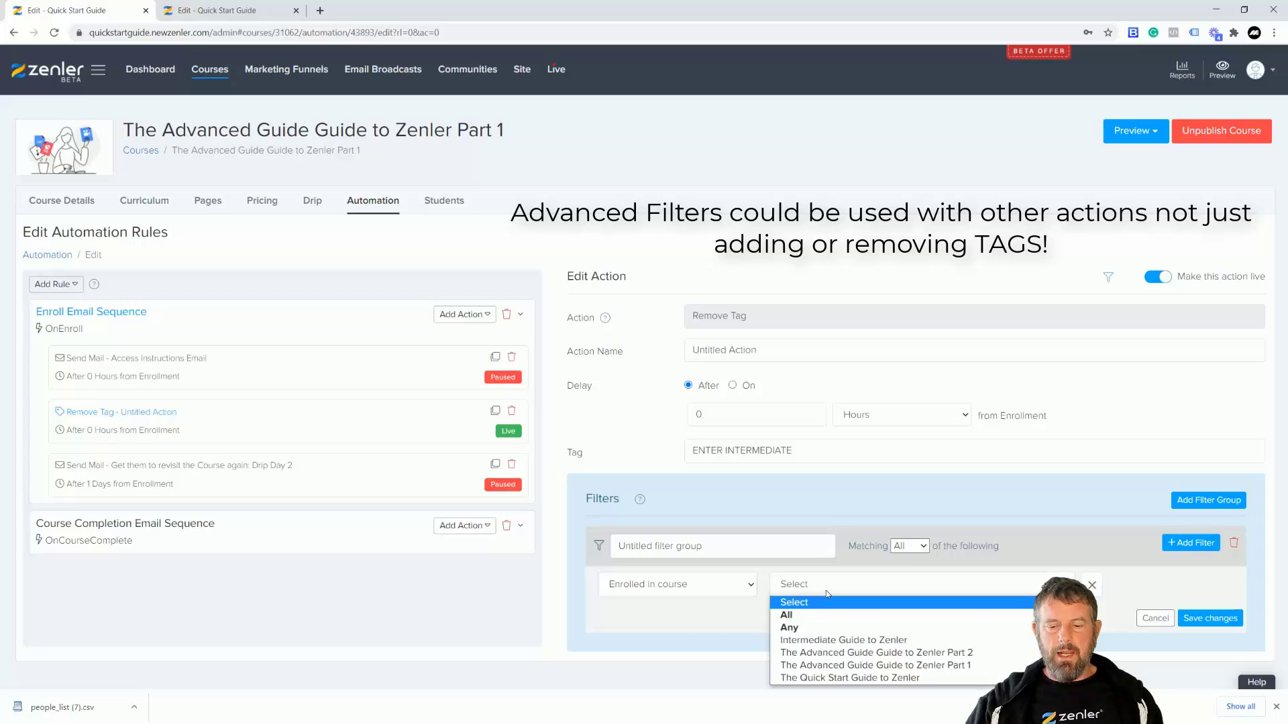
pyautogui.click(808, 640)
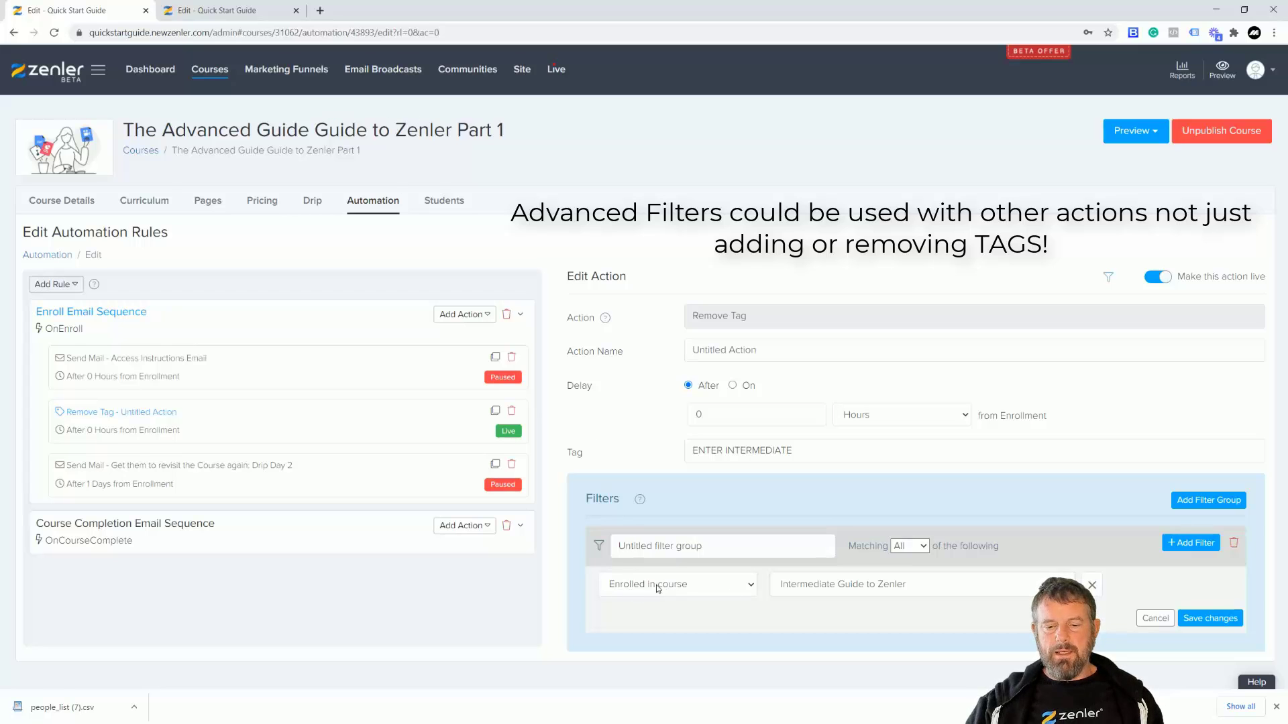
pyautogui.click(1190, 620)
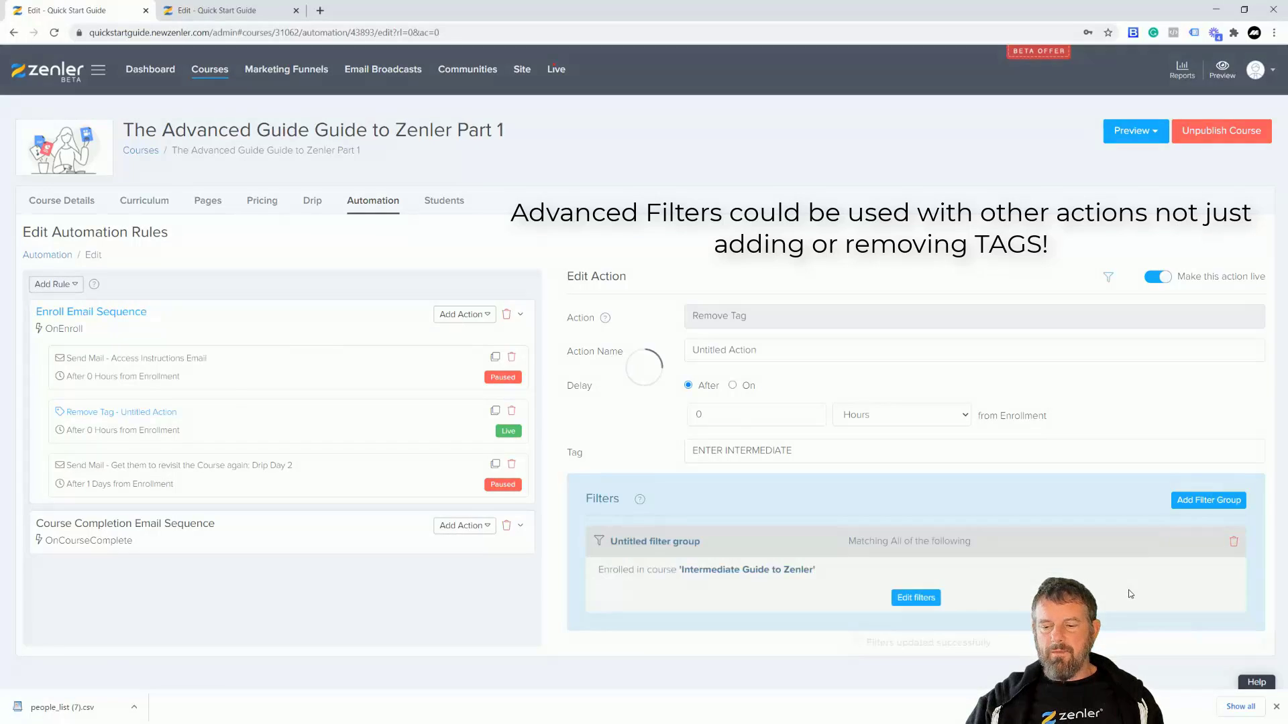
# Add a second condition, User tag contains TEST1, to the Remove Tag action's existing filter group
pyautogui.click(915, 598)
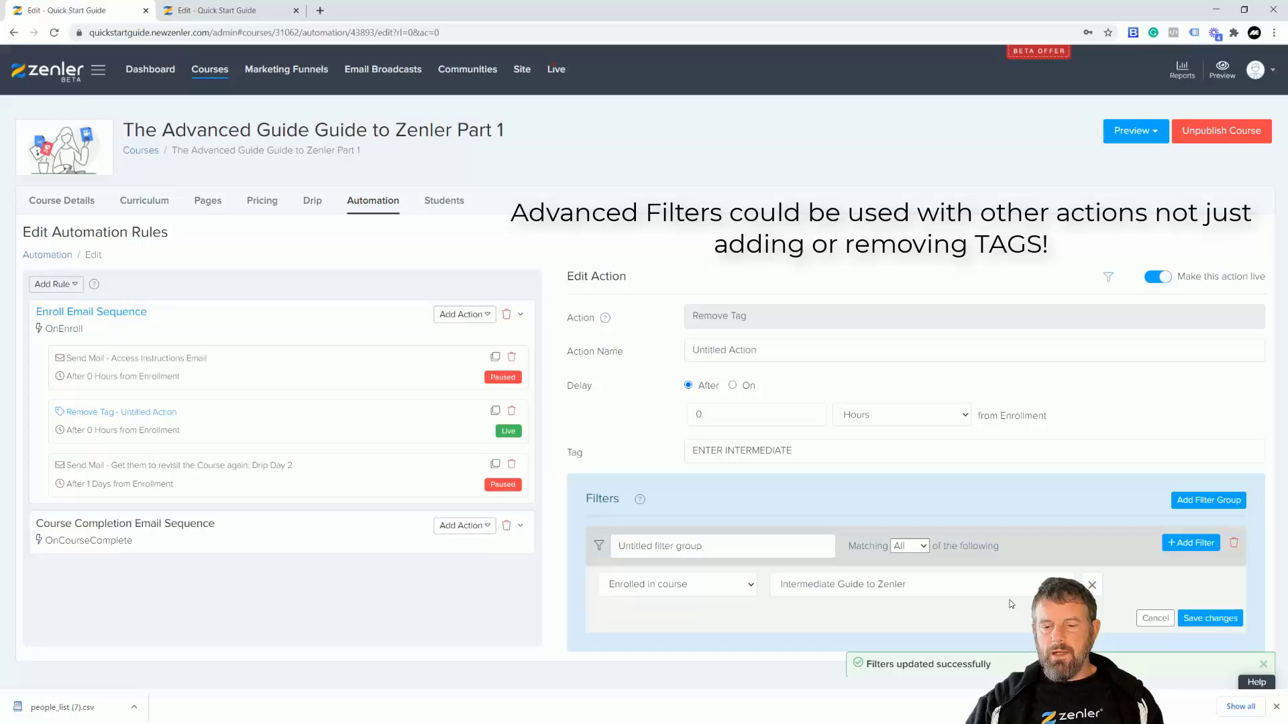
pyautogui.click(1171, 547)
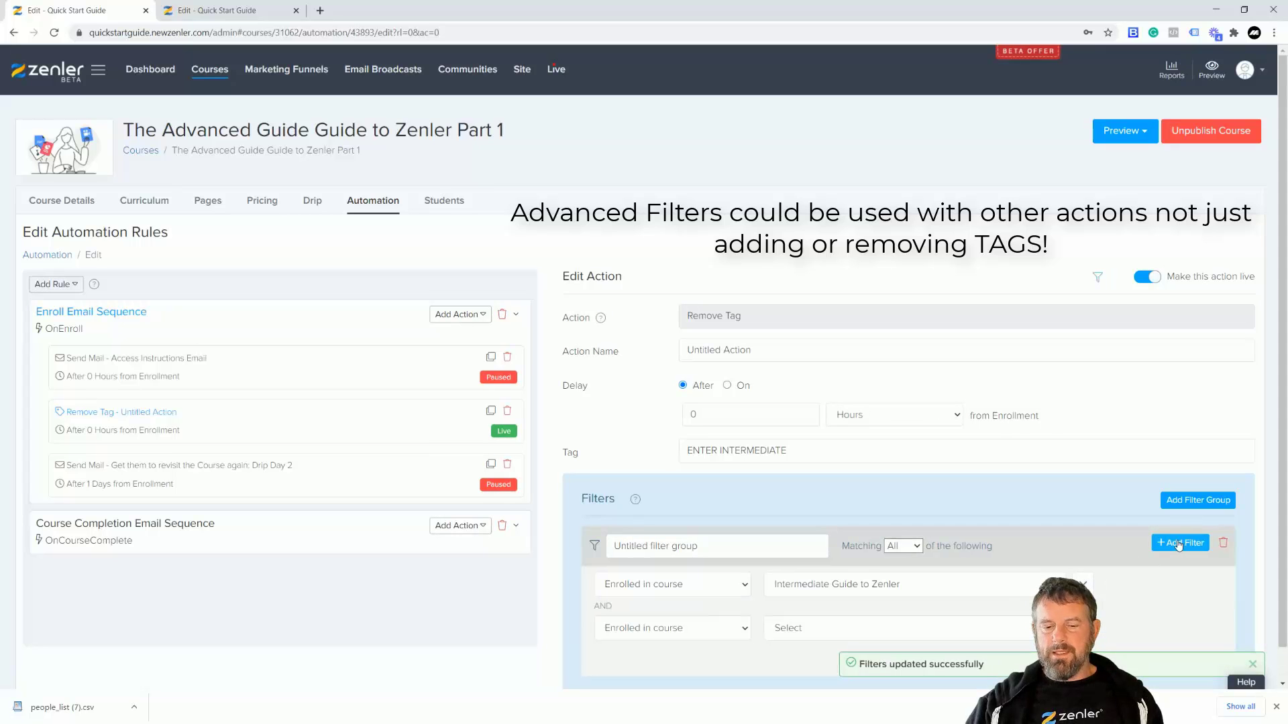
pyautogui.click(742, 630)
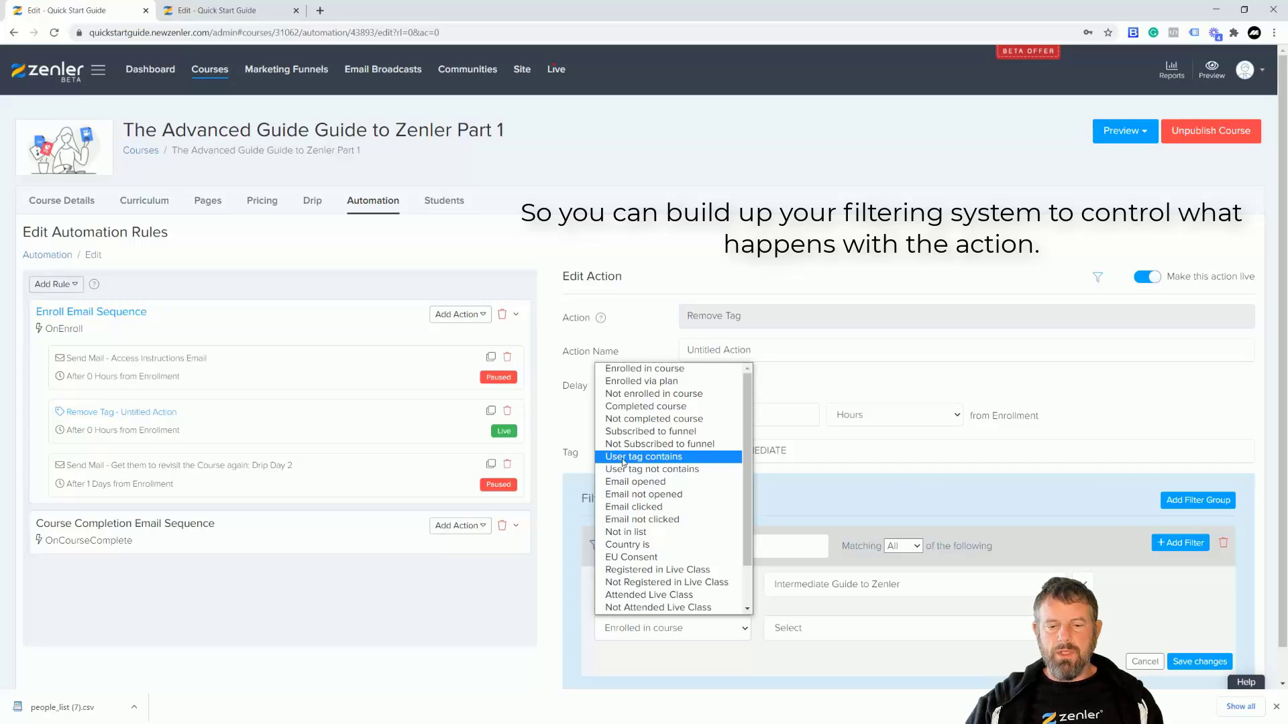
pyautogui.click(648, 462)
pyautogui.click(807, 629)
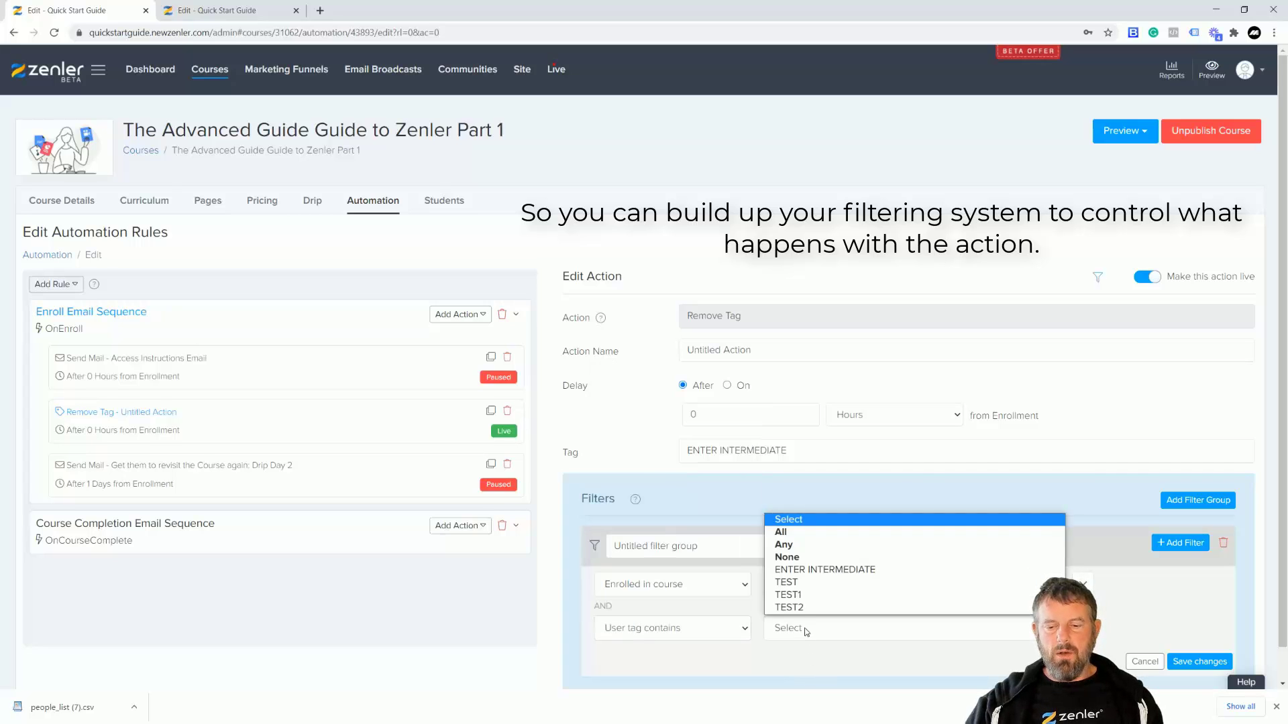
pyautogui.click(794, 595)
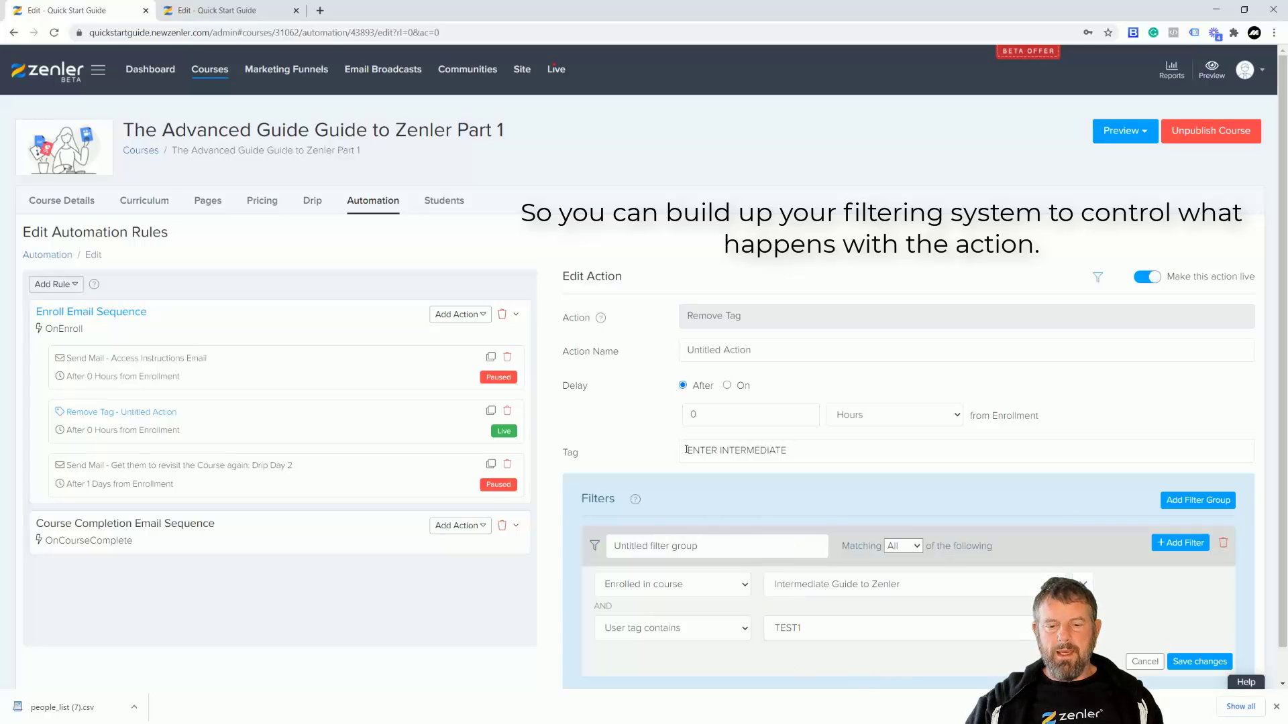
pyautogui.moveTo(684, 450); pyautogui.dragTo(904, 462)
pyautogui.click(854, 644)
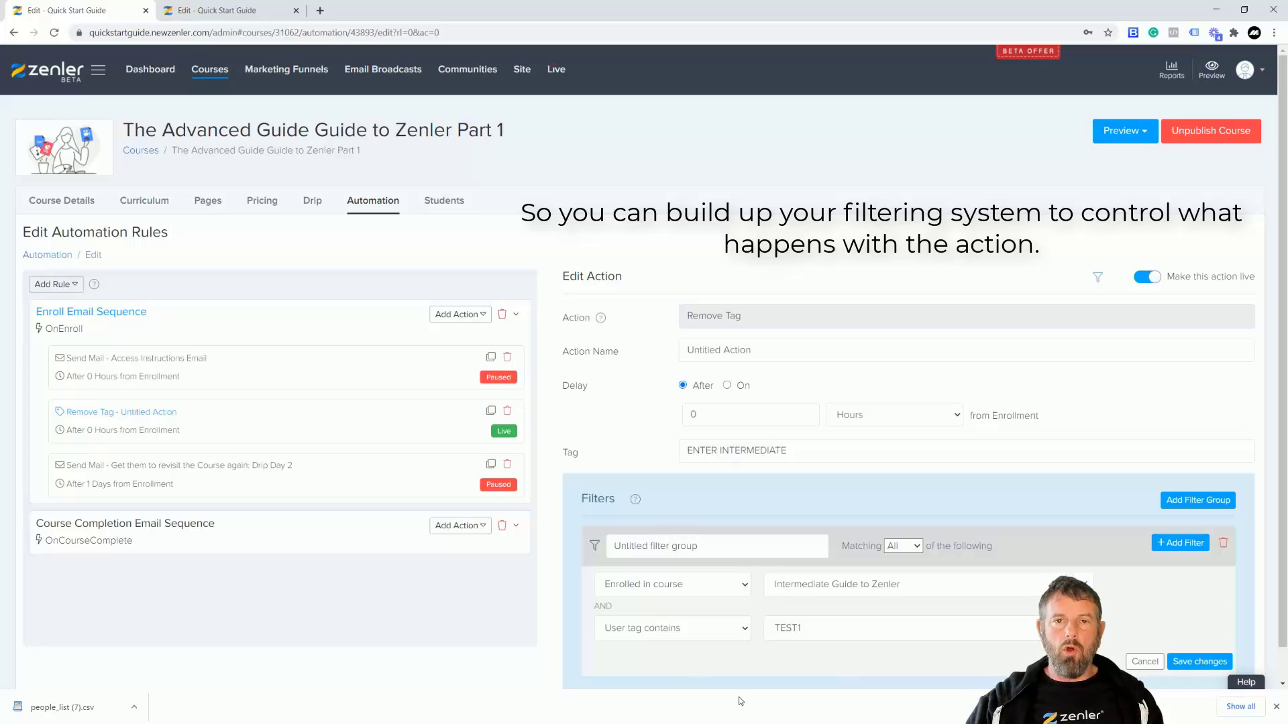
pyautogui.moveTo(636, 502)
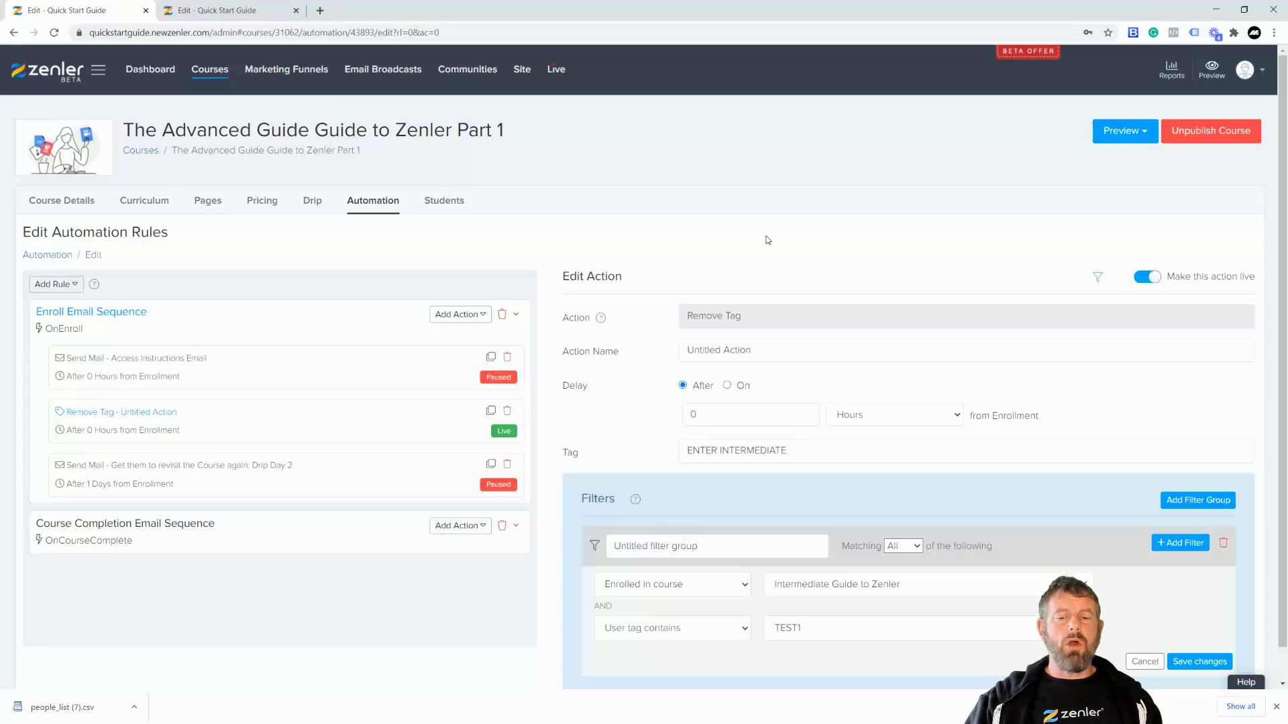
pyautogui.moveTo(783, 454); pyautogui.dragTo(664, 452)
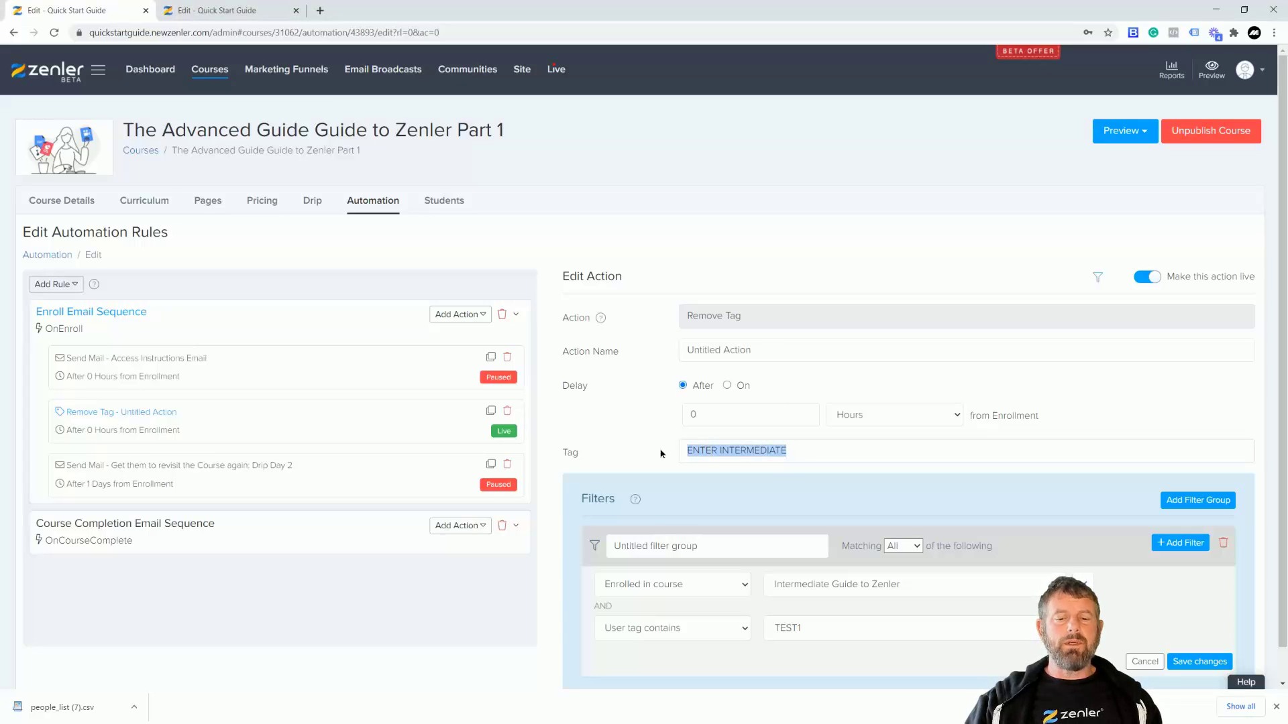
pyautogui.click(684, 242)
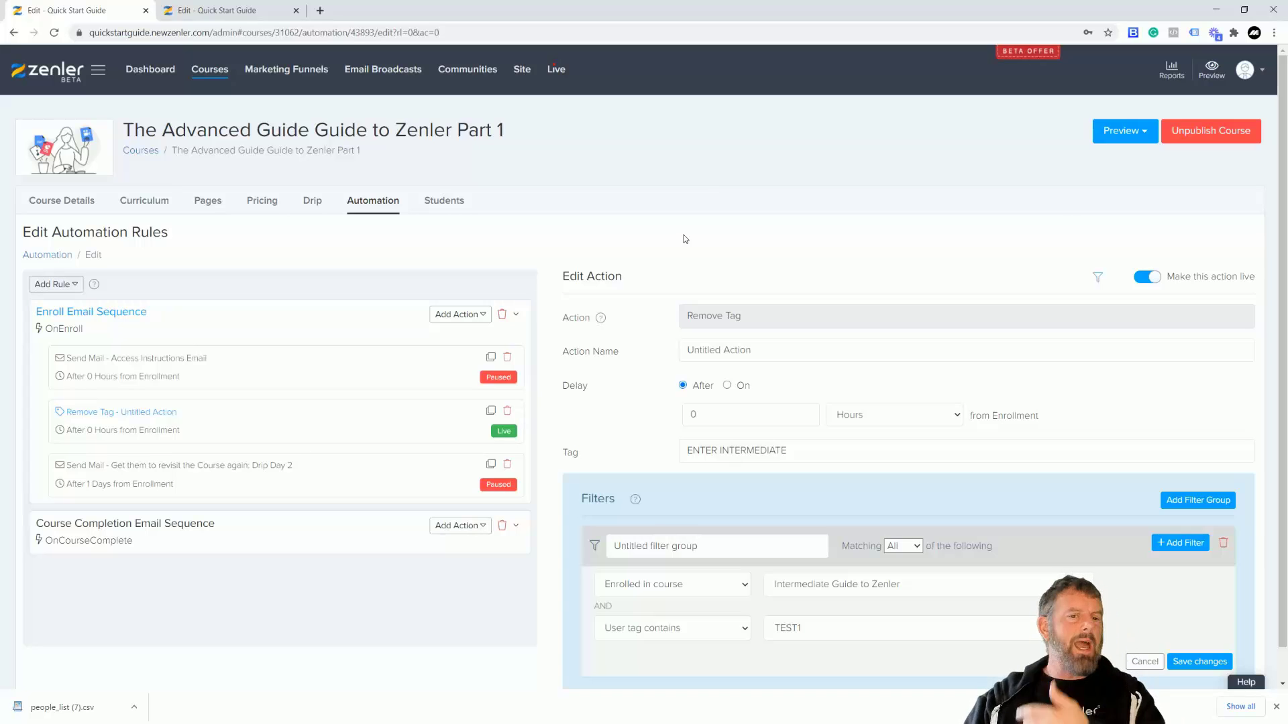
# Open the site's list of all people and add an advanced filter with the condition User tag contains
pyautogui.click(522, 69)
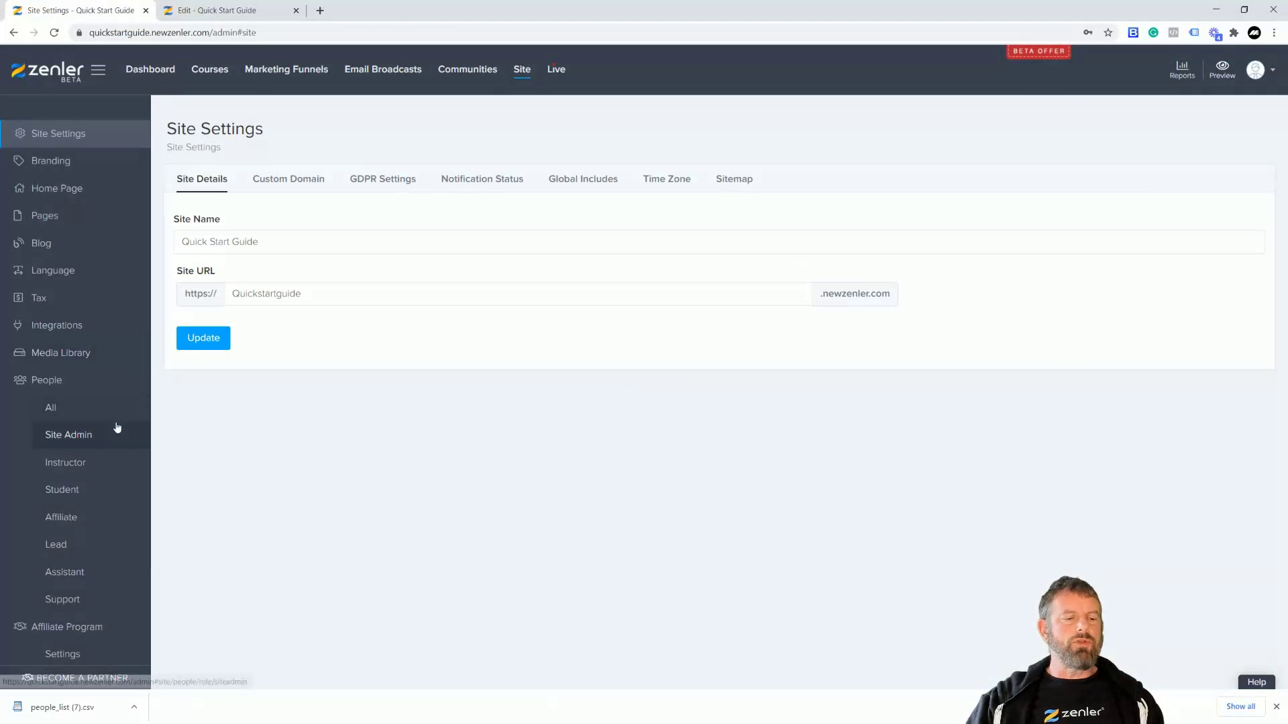
pyautogui.click(98, 408)
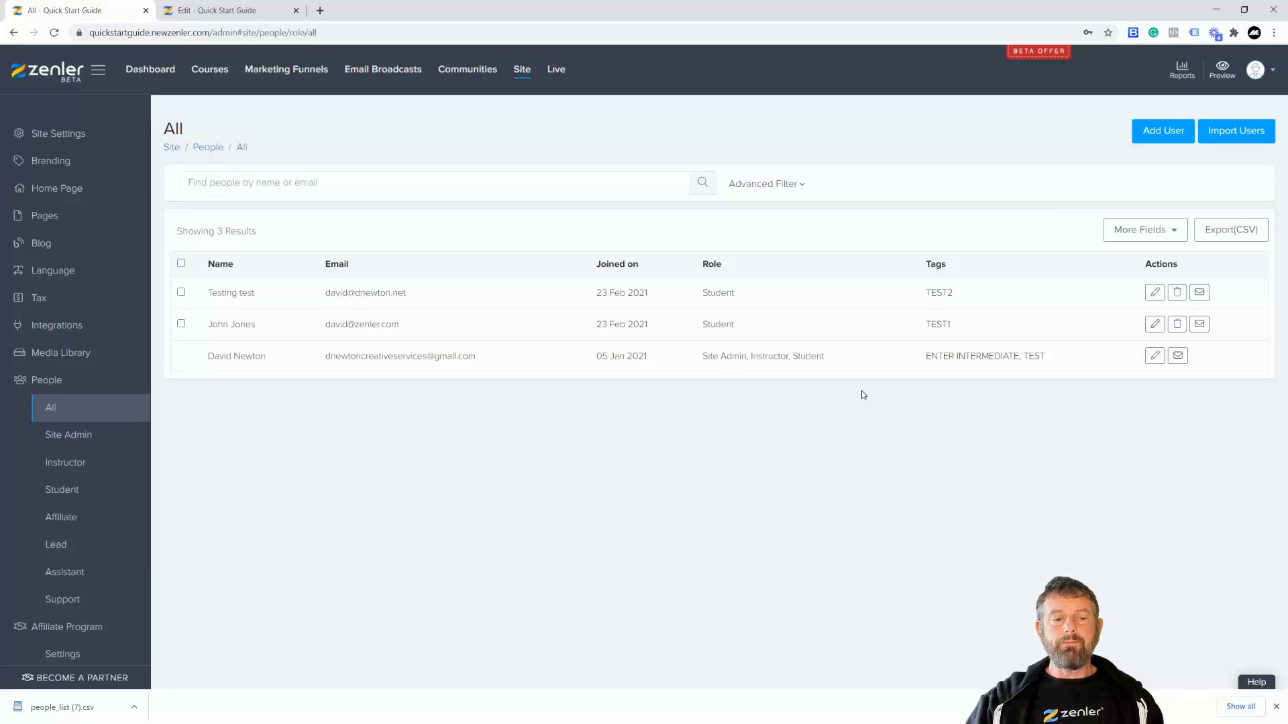
pyautogui.click(803, 187)
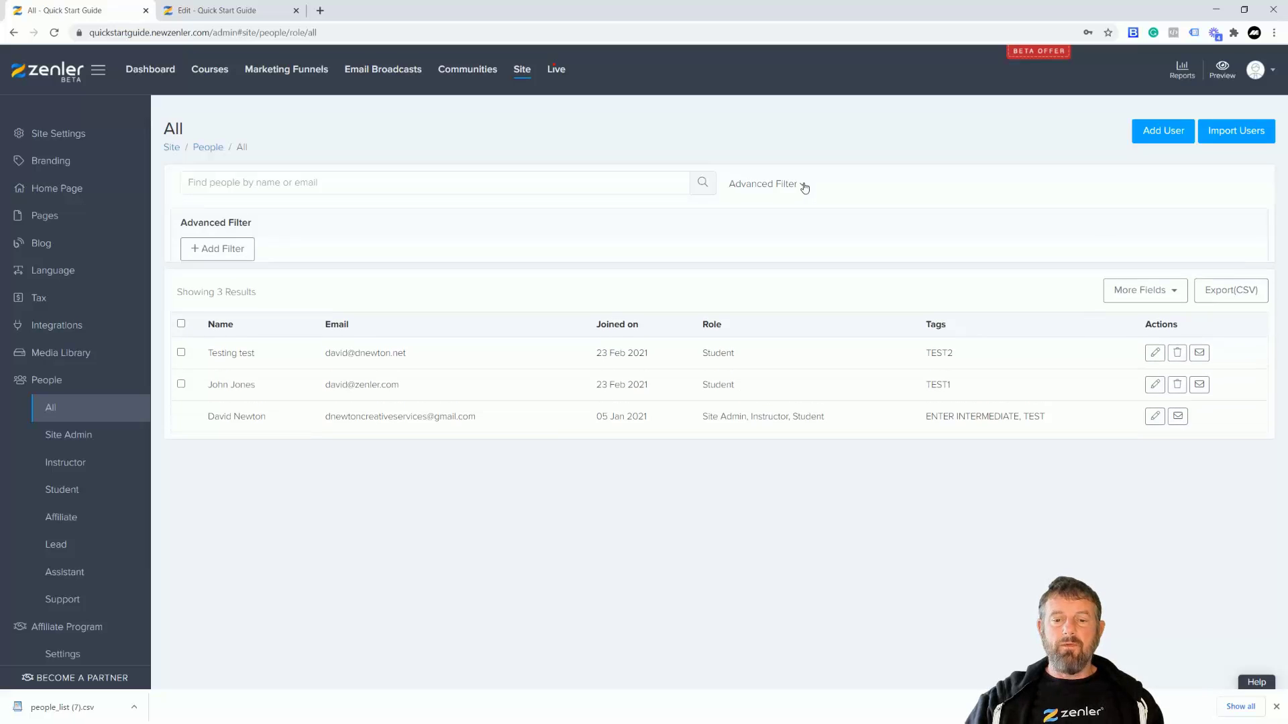
pyautogui.click(206, 251)
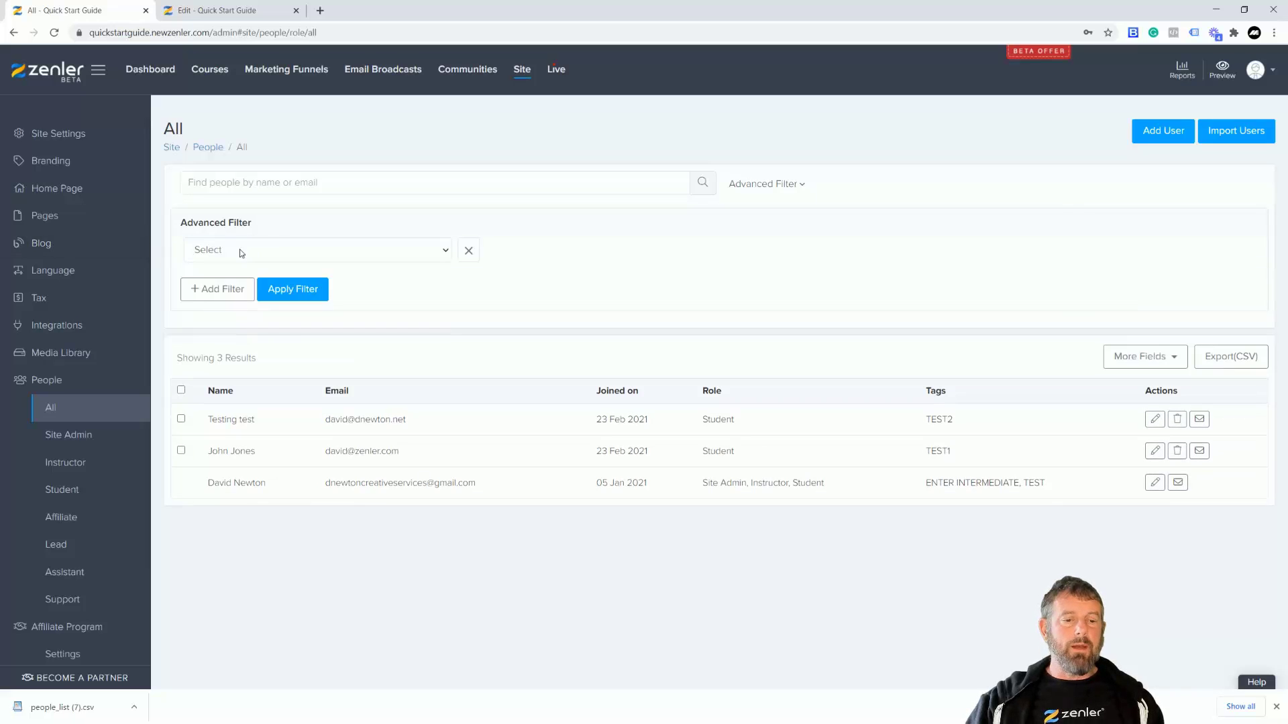
pyautogui.click(434, 258)
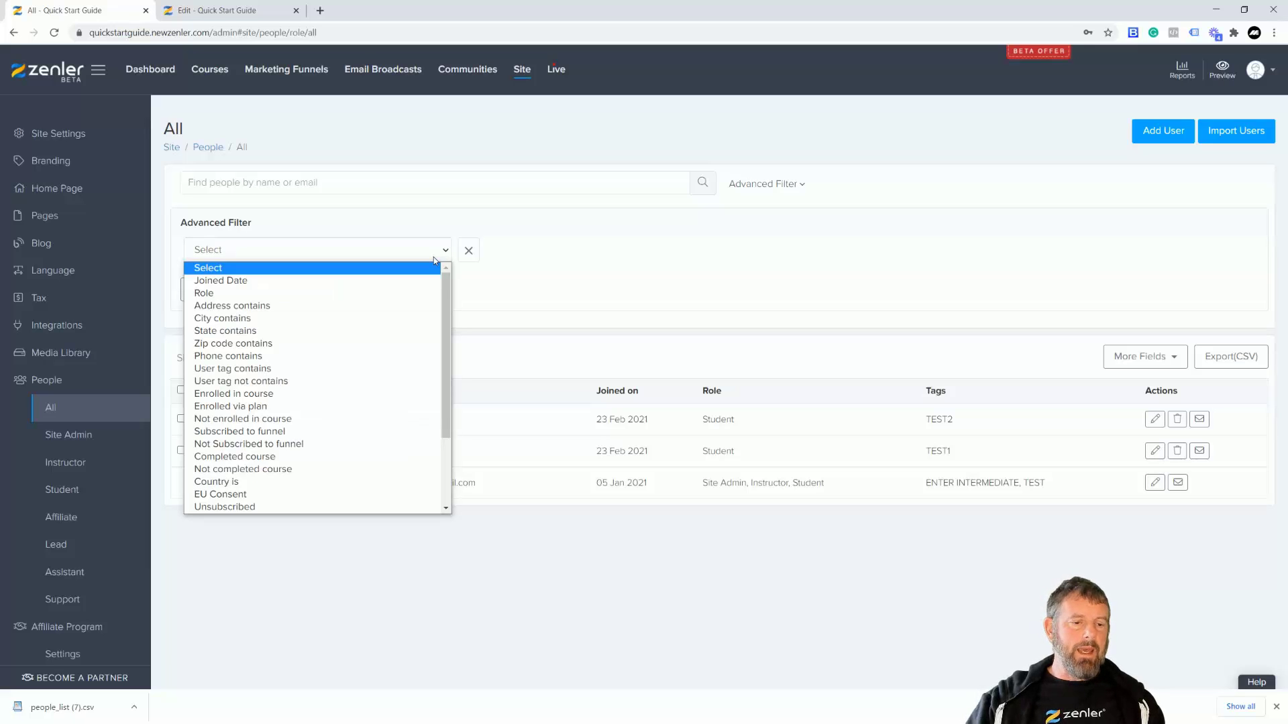
pyautogui.scroll(-3, 411, 310)
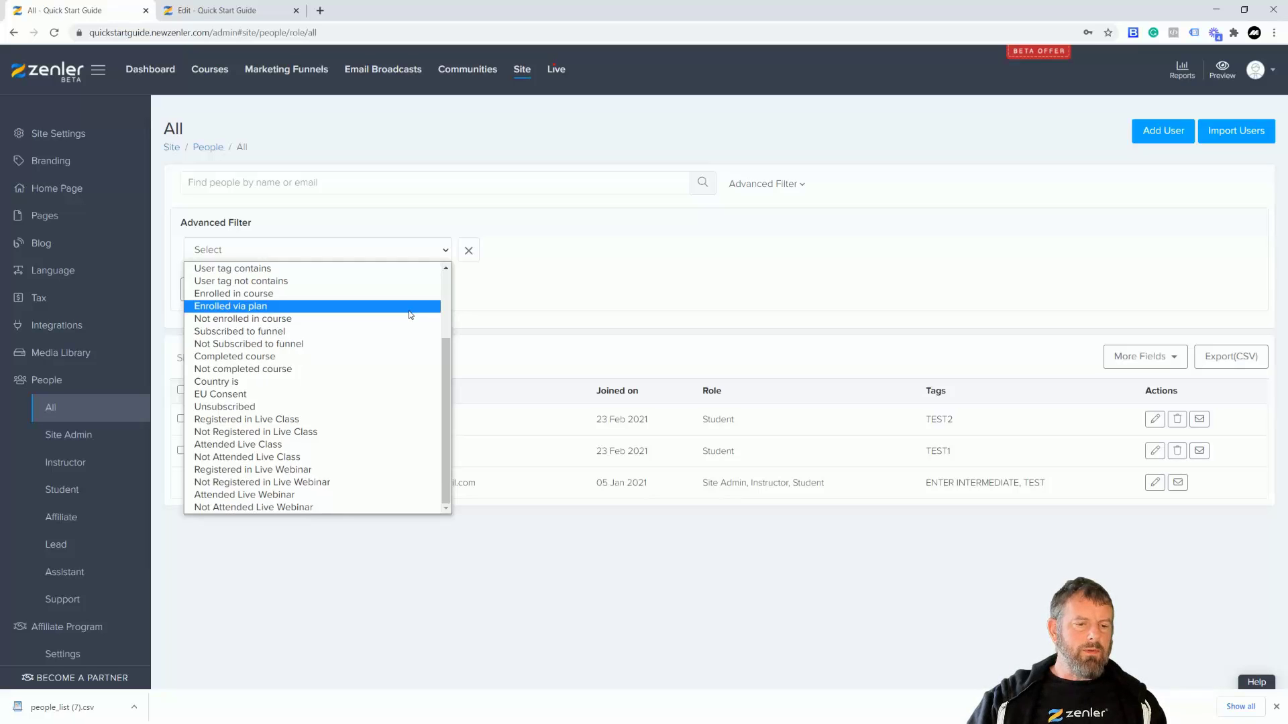
pyautogui.click(255, 269)
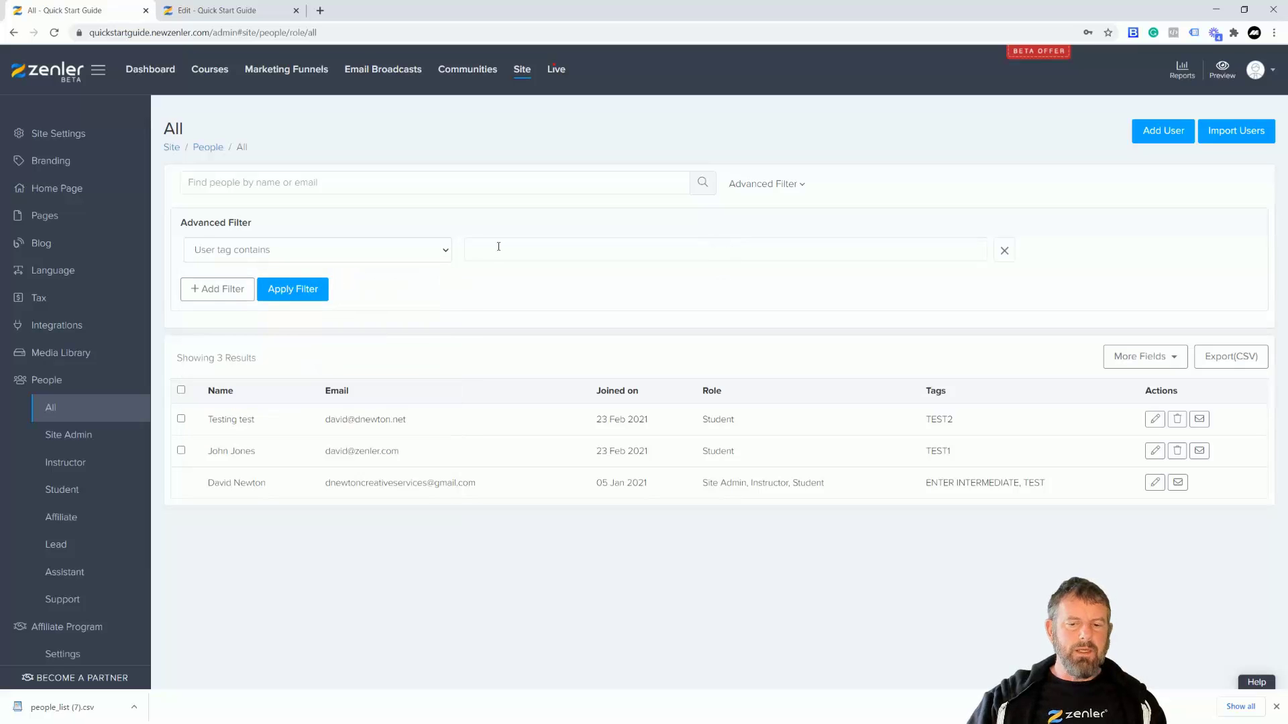
# Set the user tag condition to TEST1 and apply the filter to the people list
pyautogui.click(499, 243)
pyautogui.write('TEST1')
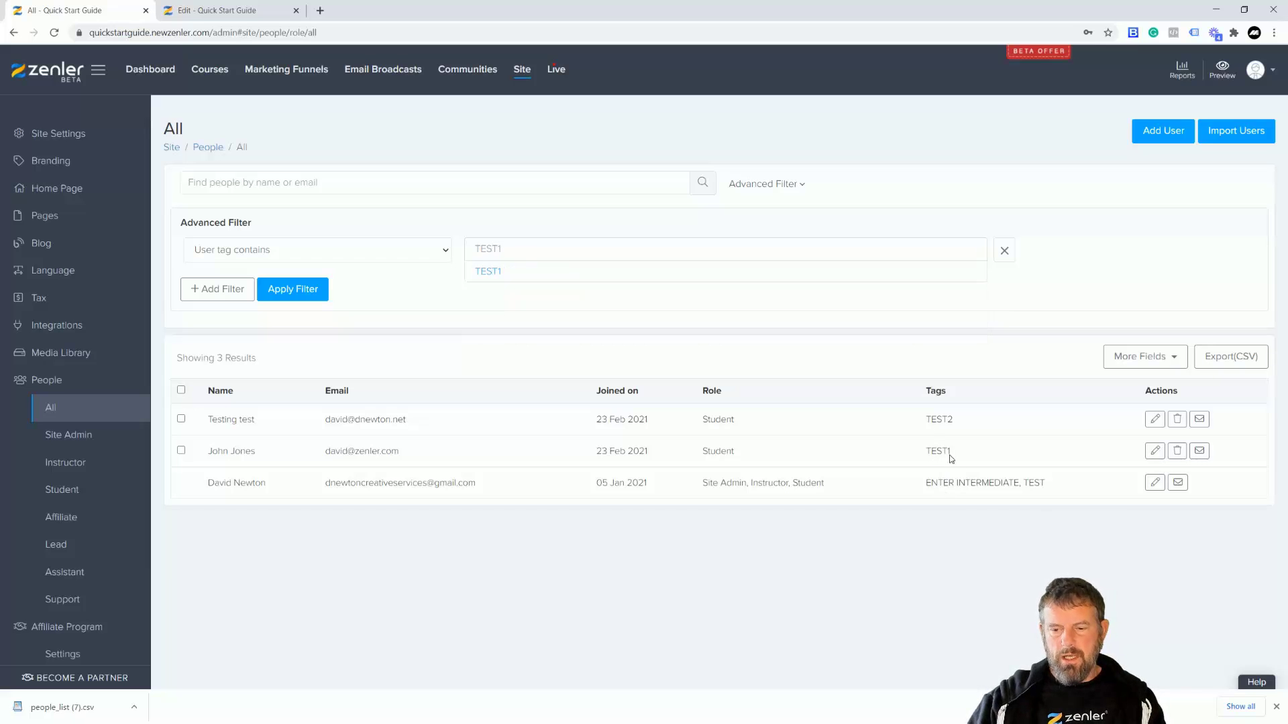
pyautogui.click(441, 302)
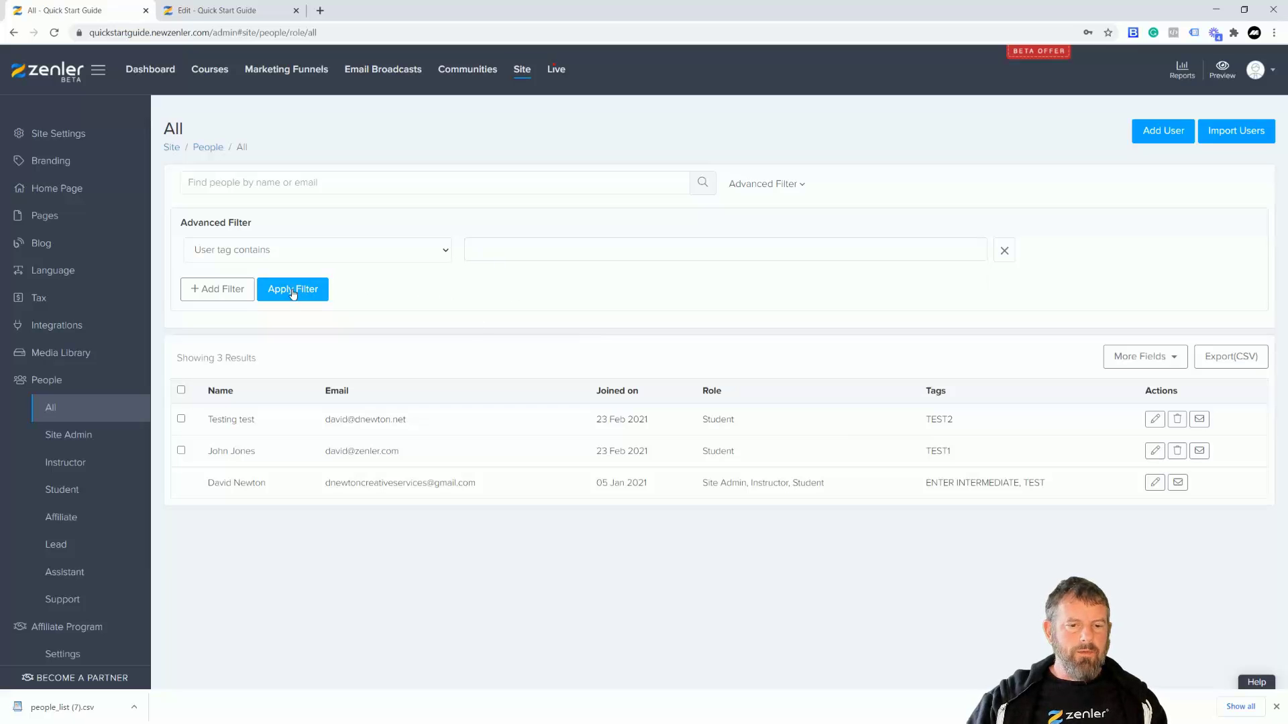
pyautogui.click(476, 249)
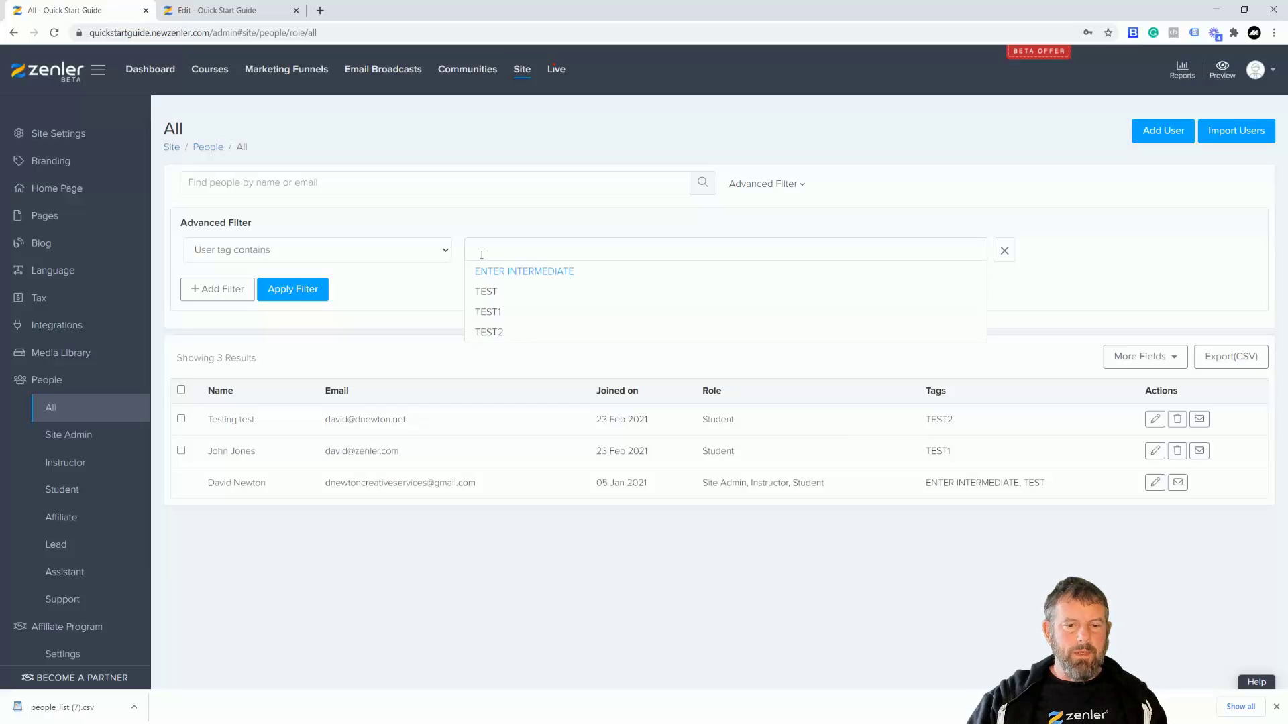
pyautogui.click(486, 312)
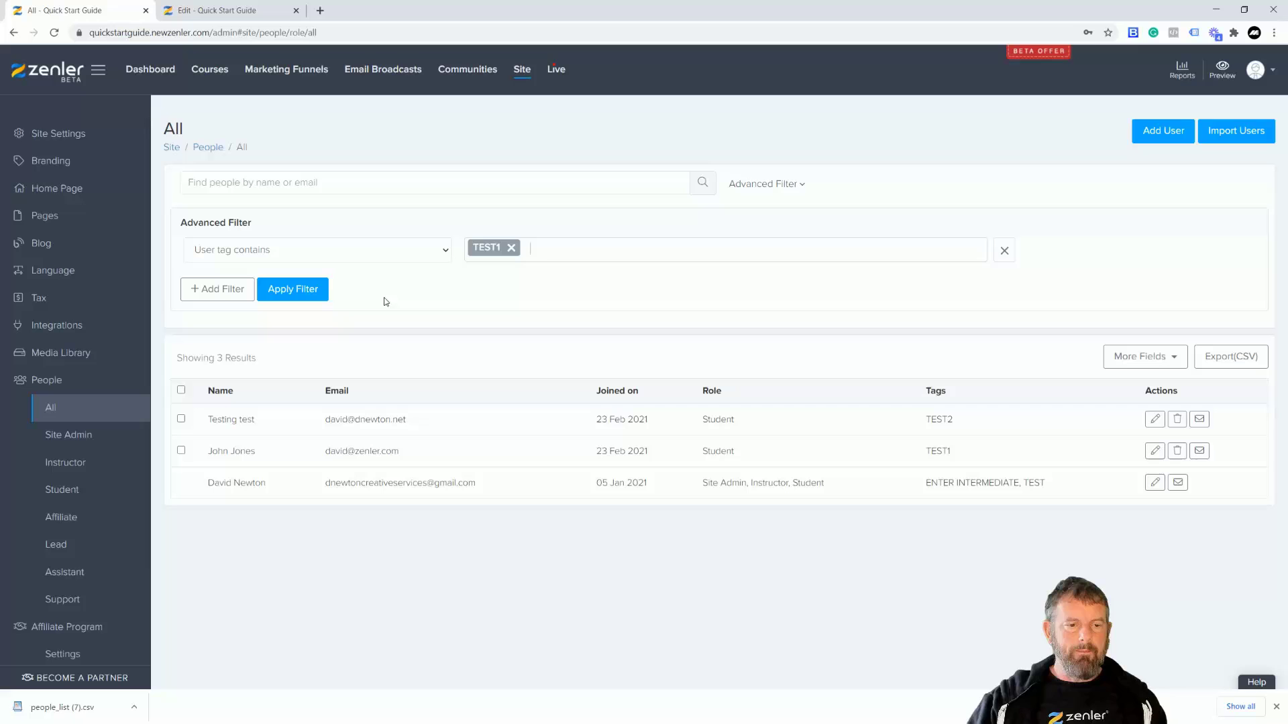
pyautogui.click(296, 291)
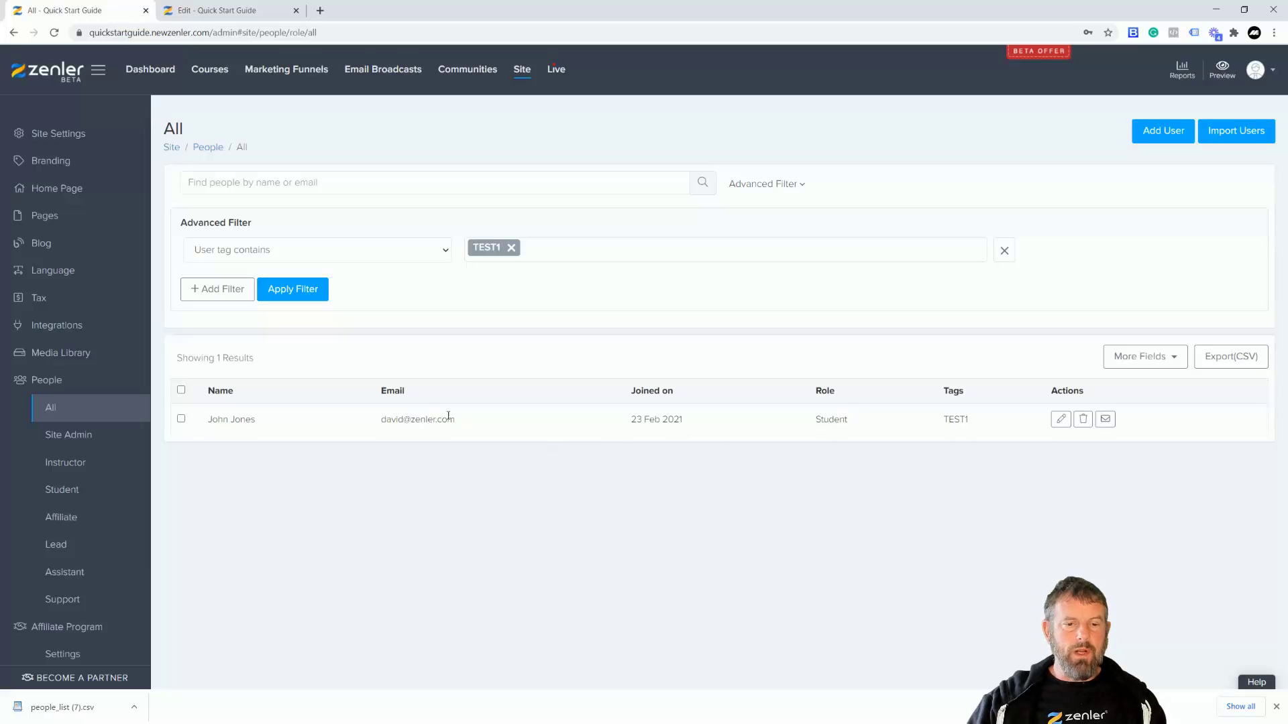
# Add TEST2 as a second tag in the user tag condition and reapply the filter
pyautogui.click(541, 248)
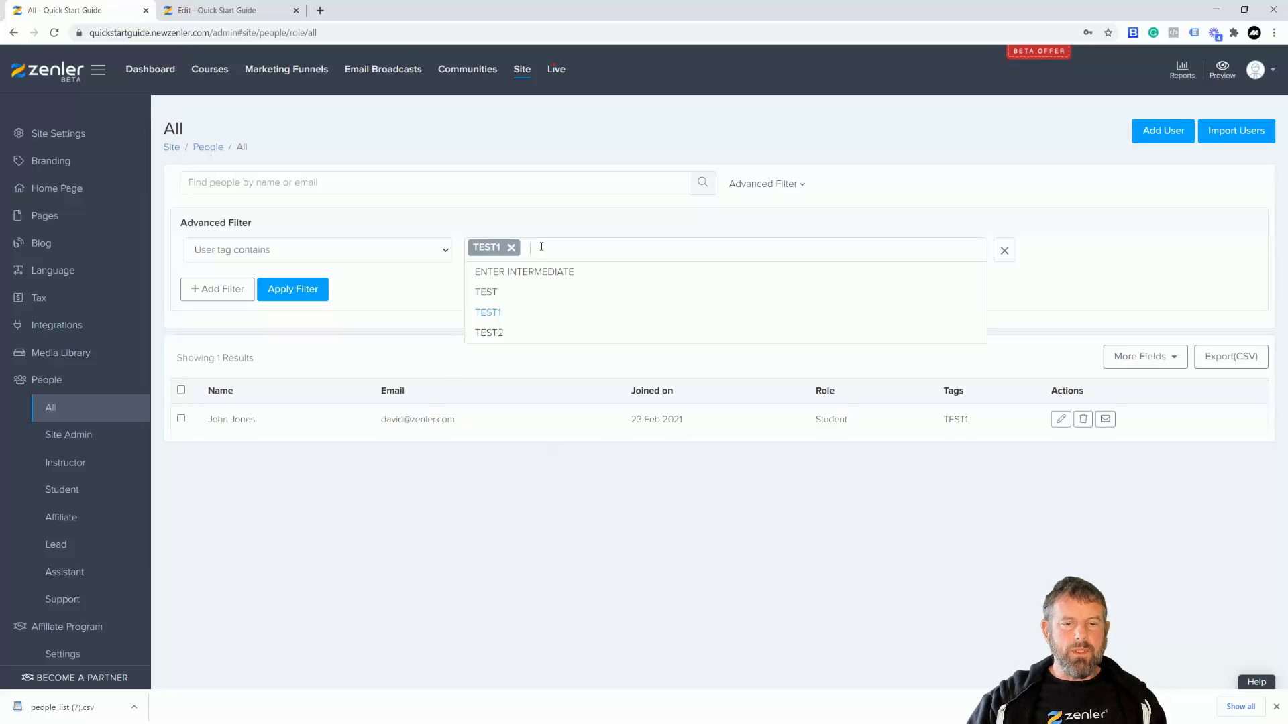
pyautogui.click(495, 335)
pyautogui.click(290, 292)
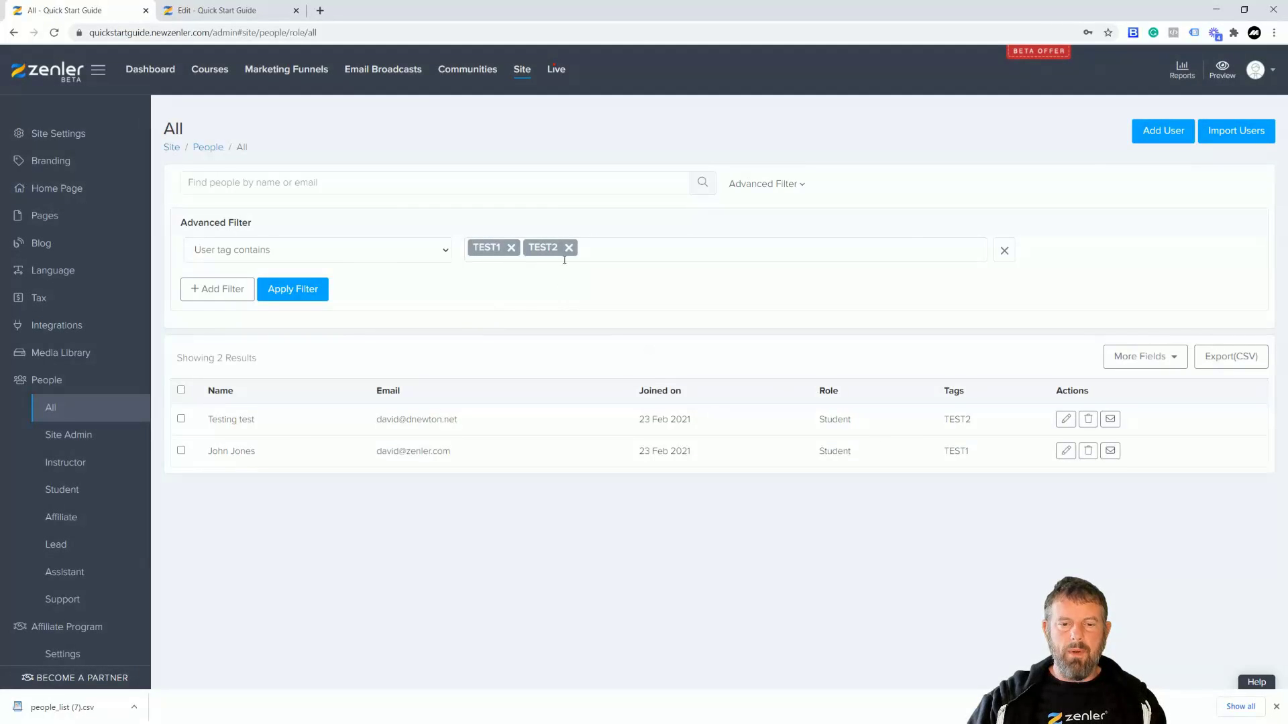
# Remove TEST1 from the user tag condition, reapply the filter with only TEST2 and check the tags of the listed people
pyautogui.click(511, 248)
pyautogui.click(309, 296)
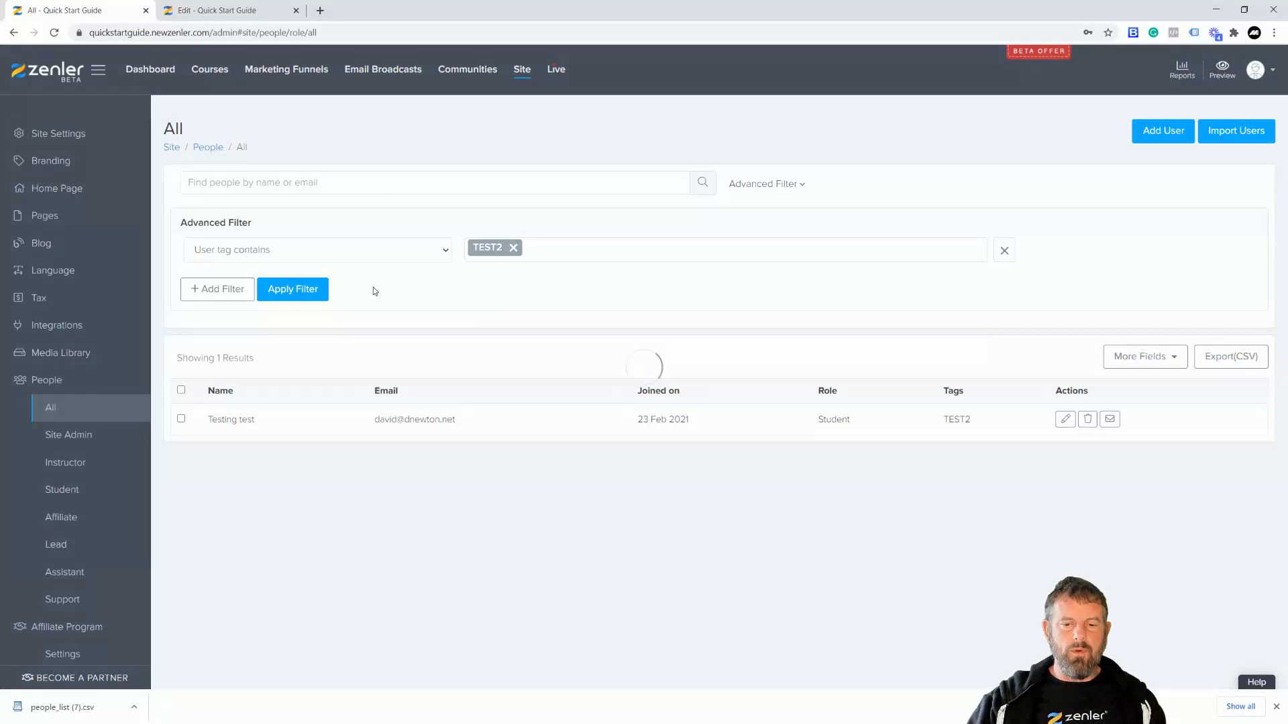
pyautogui.moveTo(939, 427); pyautogui.dragTo(975, 418)
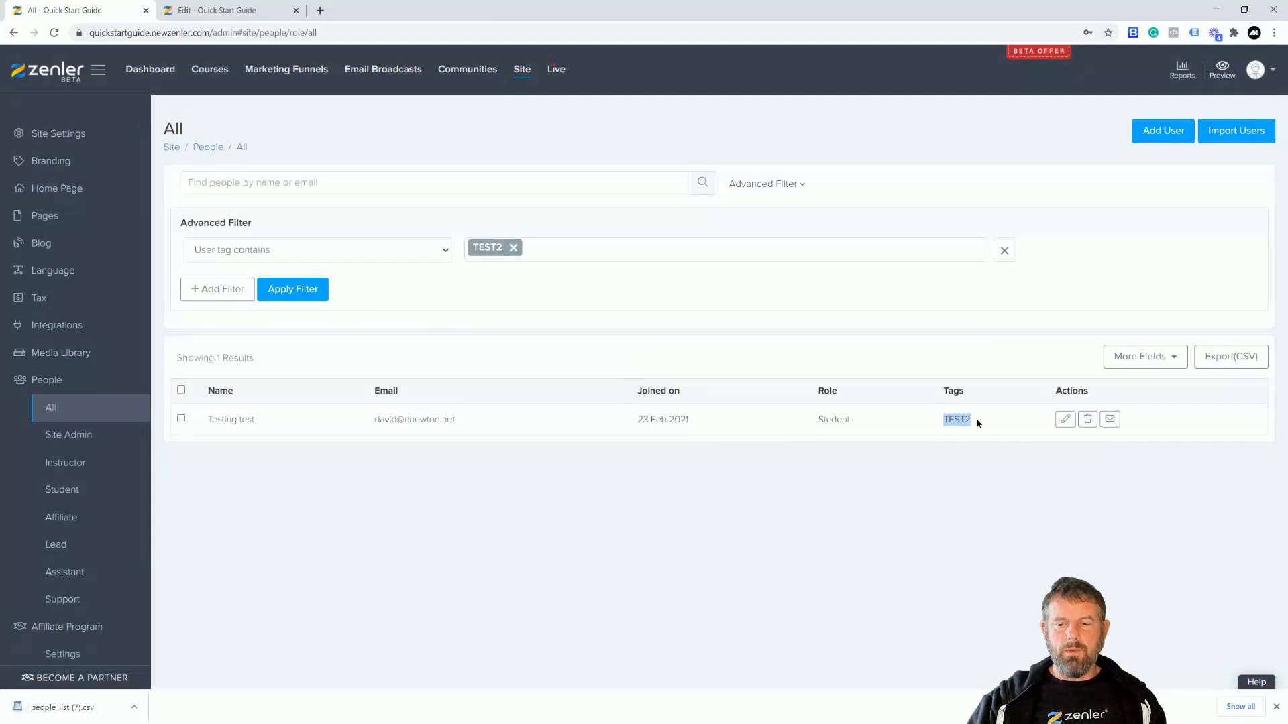
pyautogui.click(808, 560)
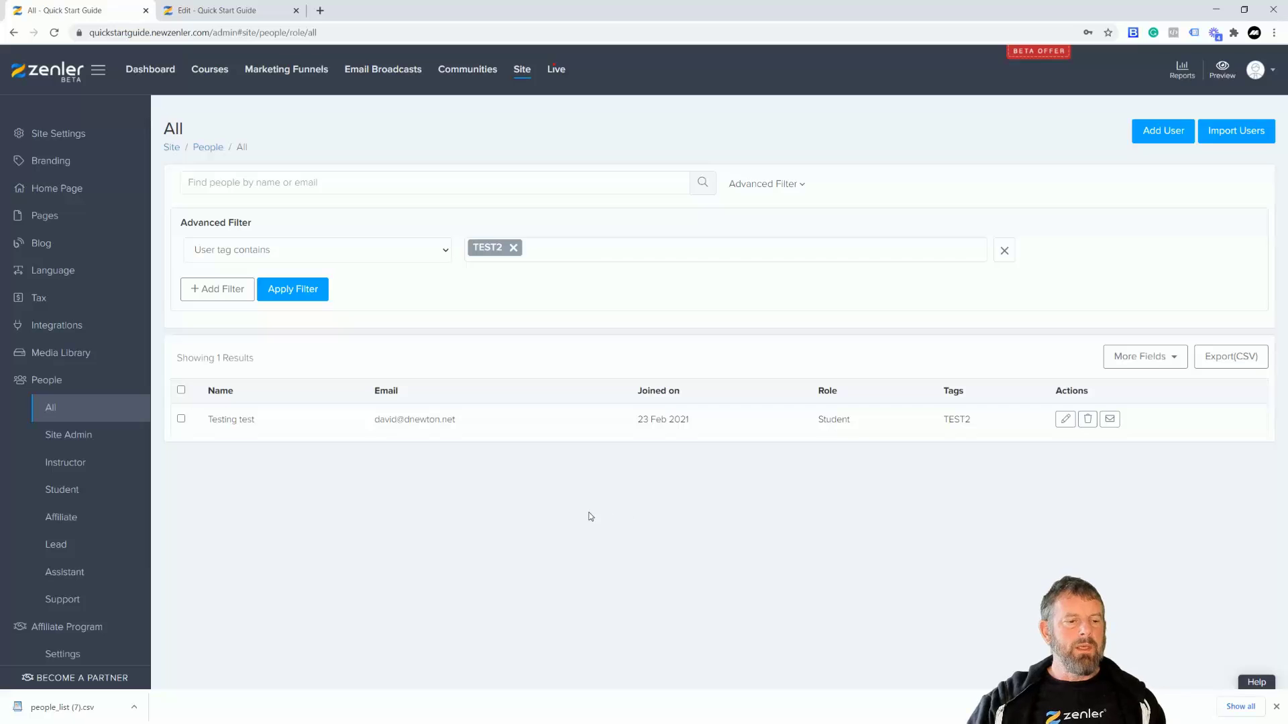